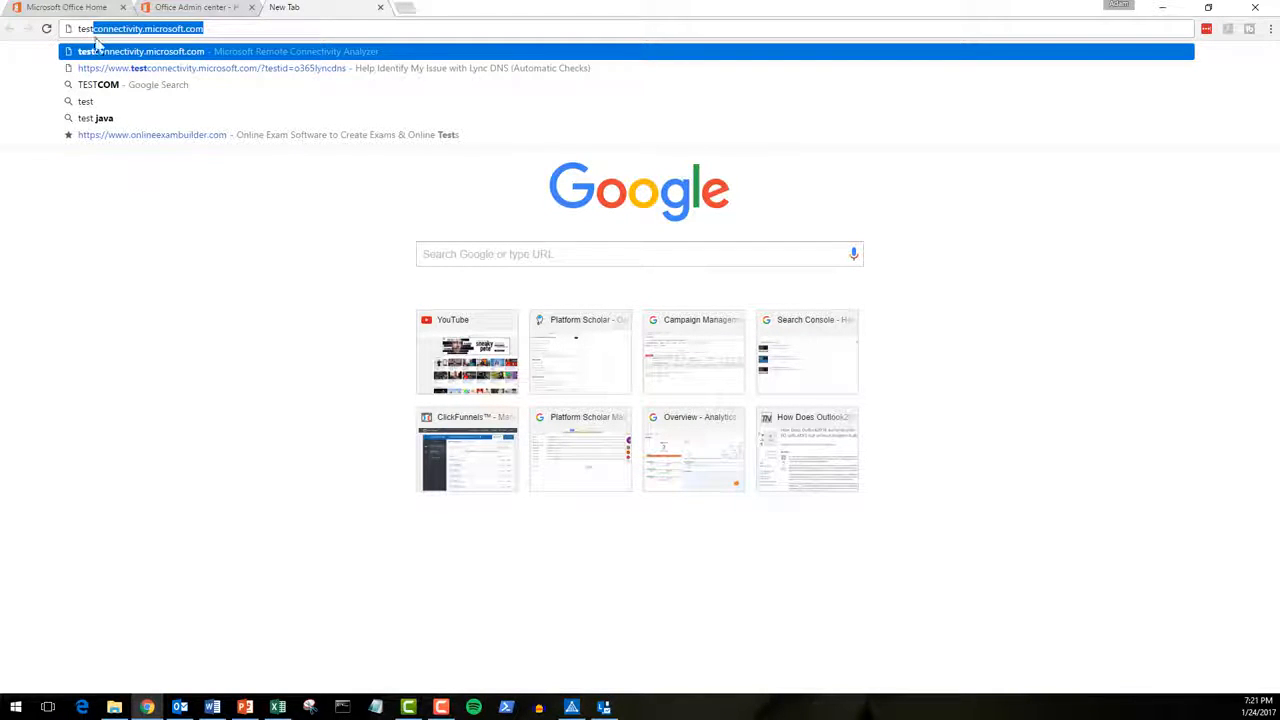
Step: Load the Remote Connectivity Analyzer site and open its version history from the footer
key(Return)
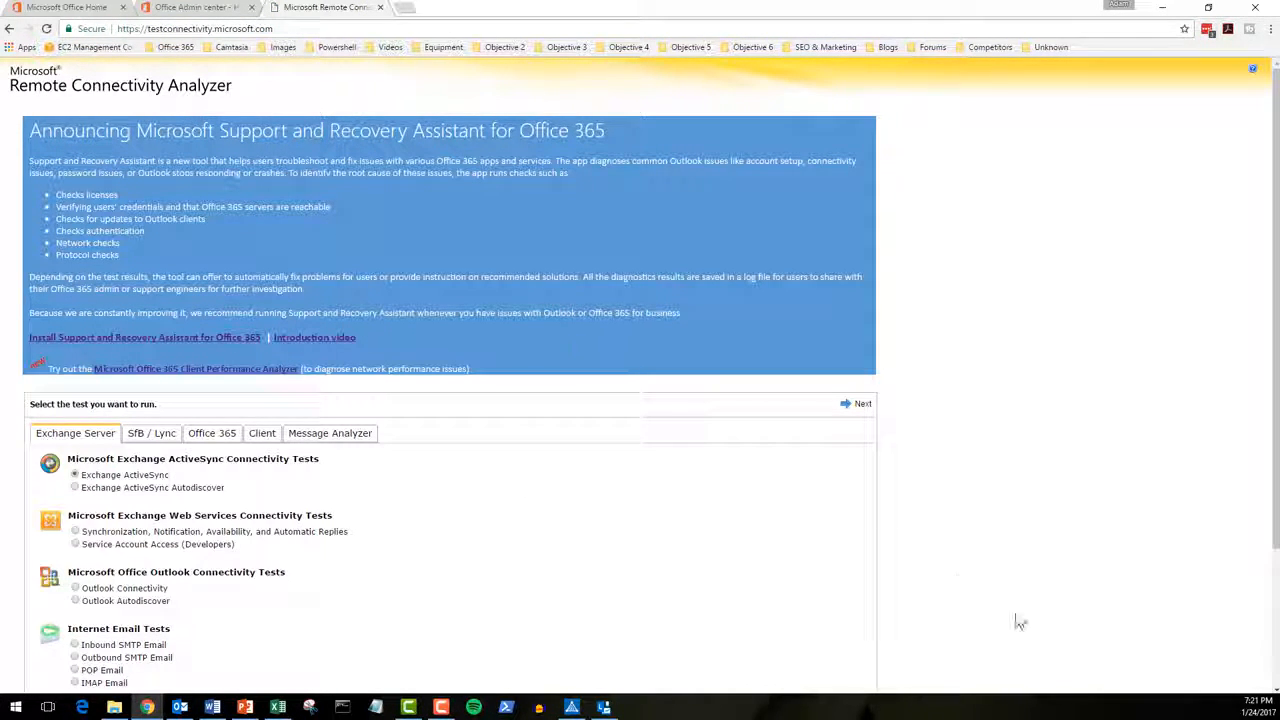
scroll(1008, 606, down, 3)
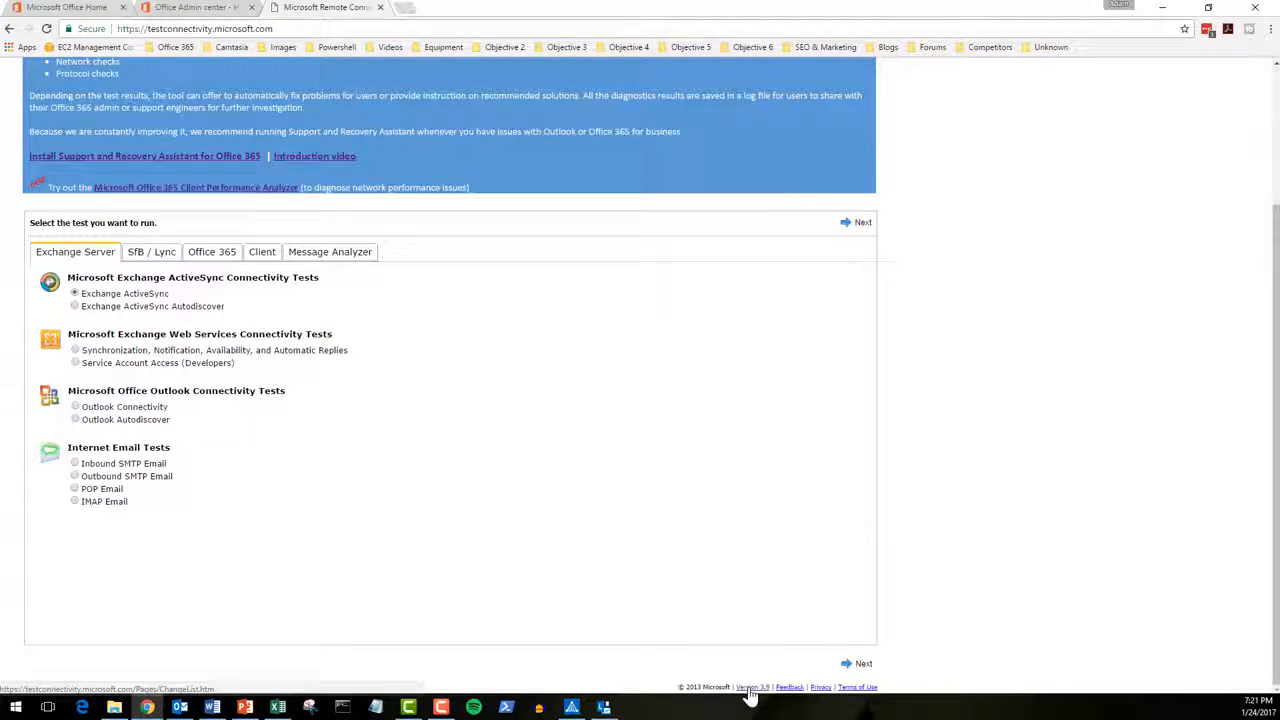
click(752, 688)
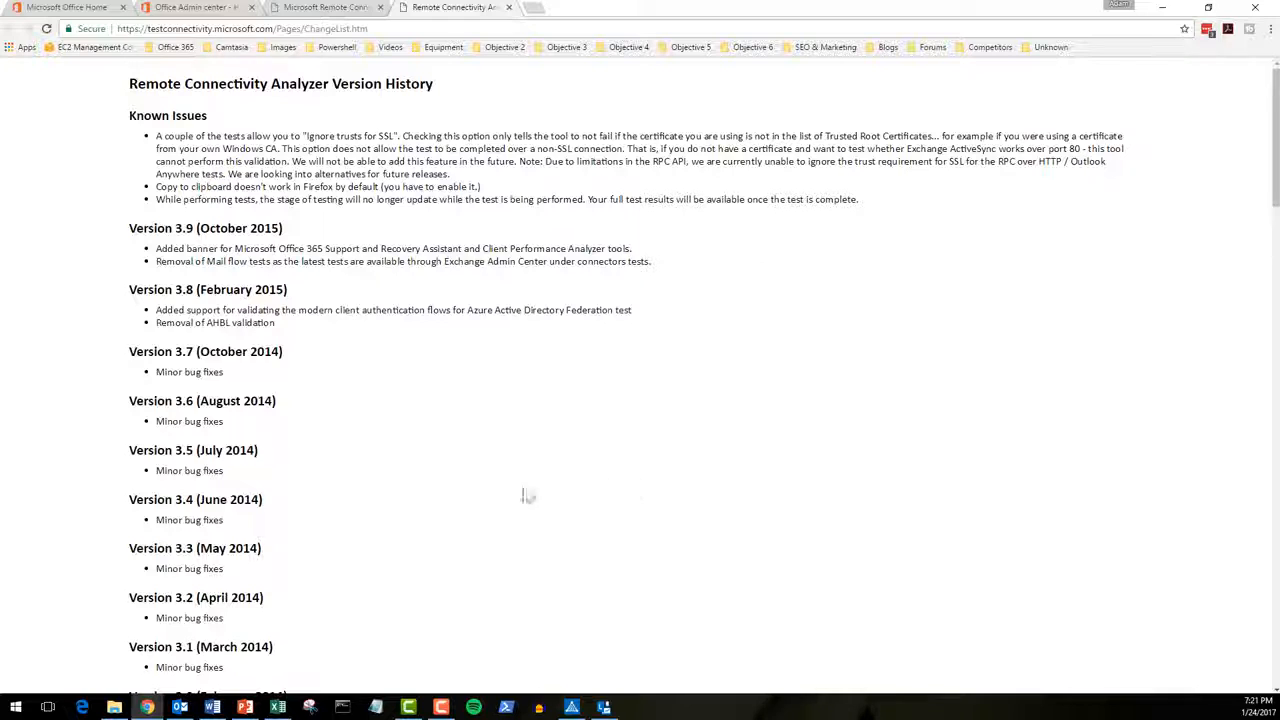
Step: Review the Version 3.9 (October 2015) release notes, then return to the analyzer tab
drag(209, 228, 285, 229)
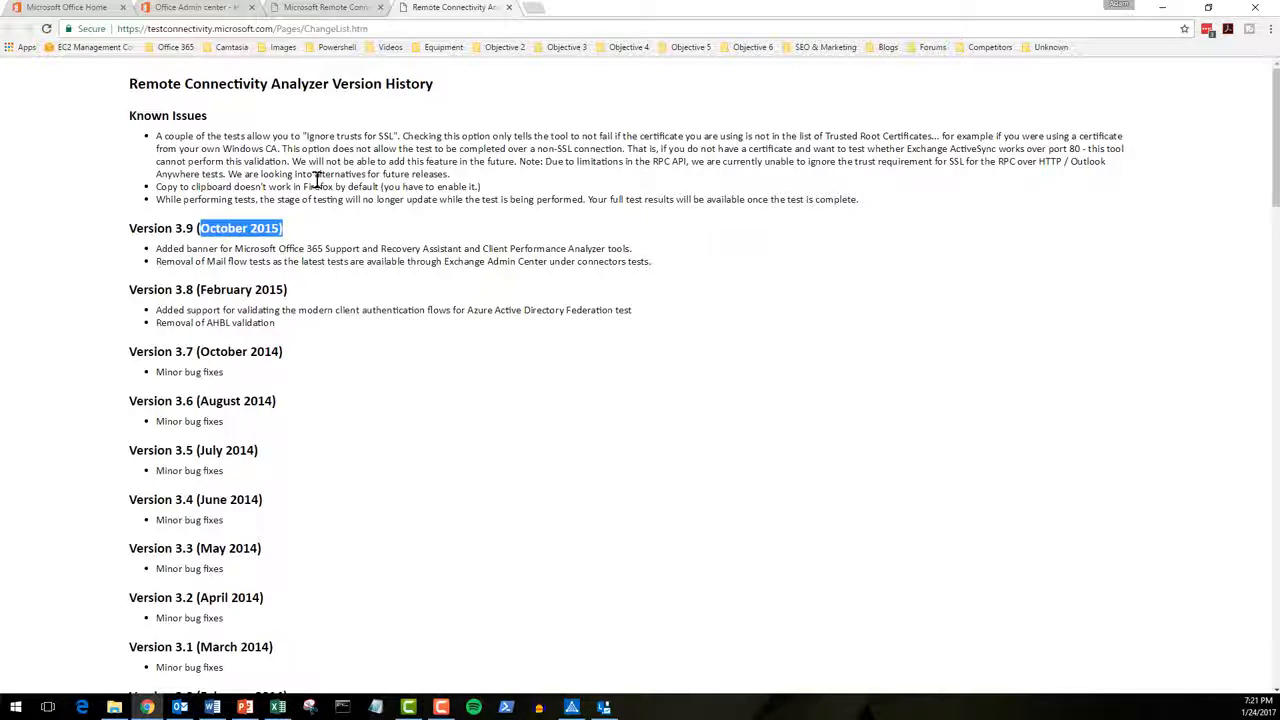
click(350, 190)
scroll(375, 200, down, 5)
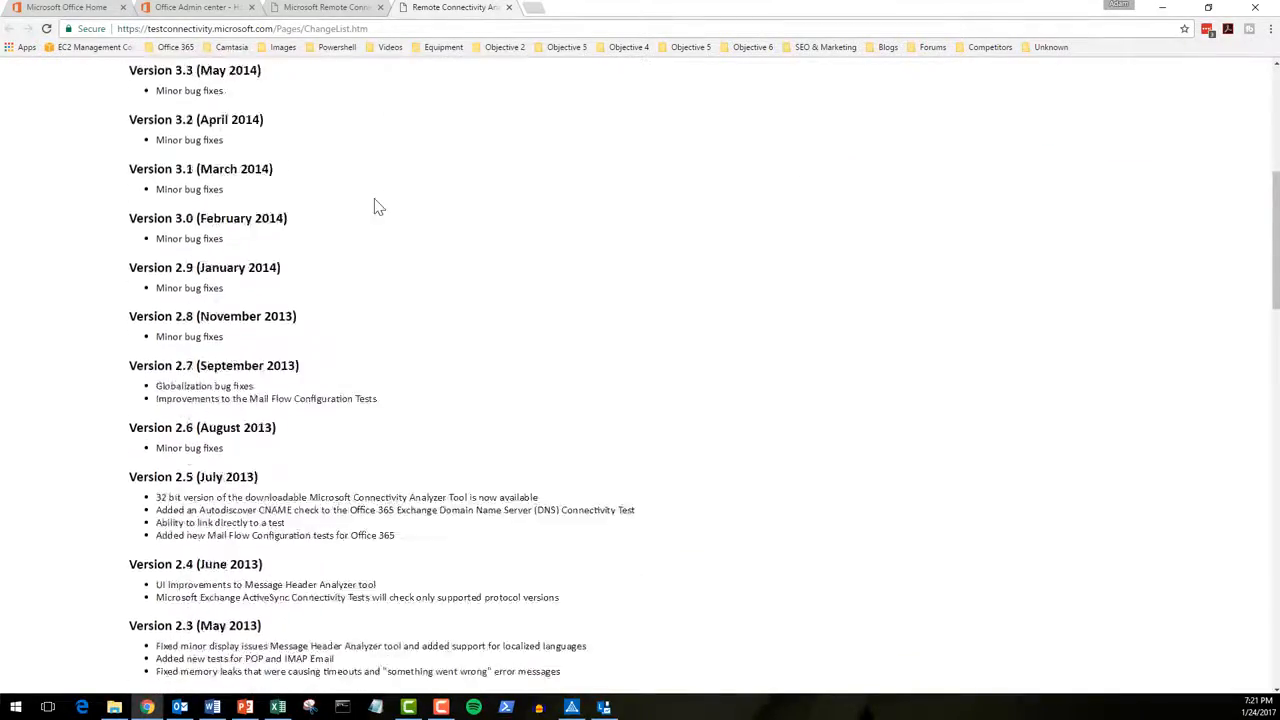
scroll(378, 205, up, 4)
scroll(378, 207, down, 7)
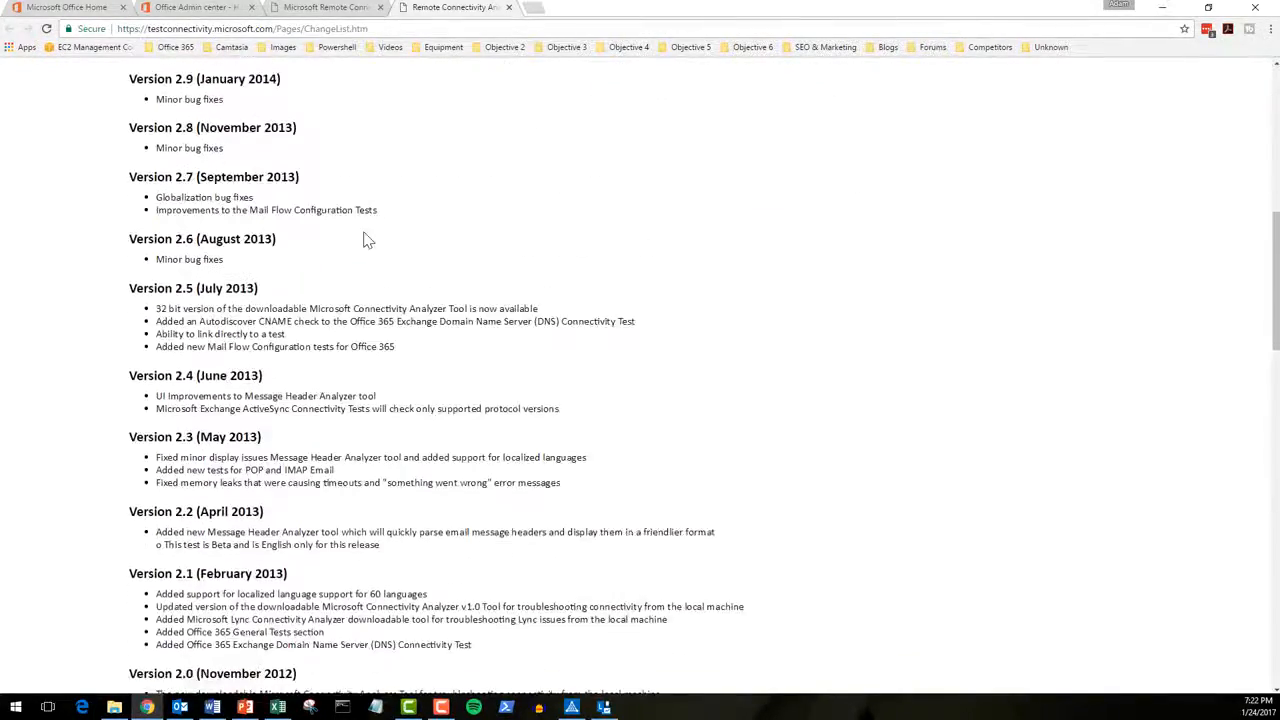
scroll(230, 300, down, 3)
scroll(240, 280, up, 4)
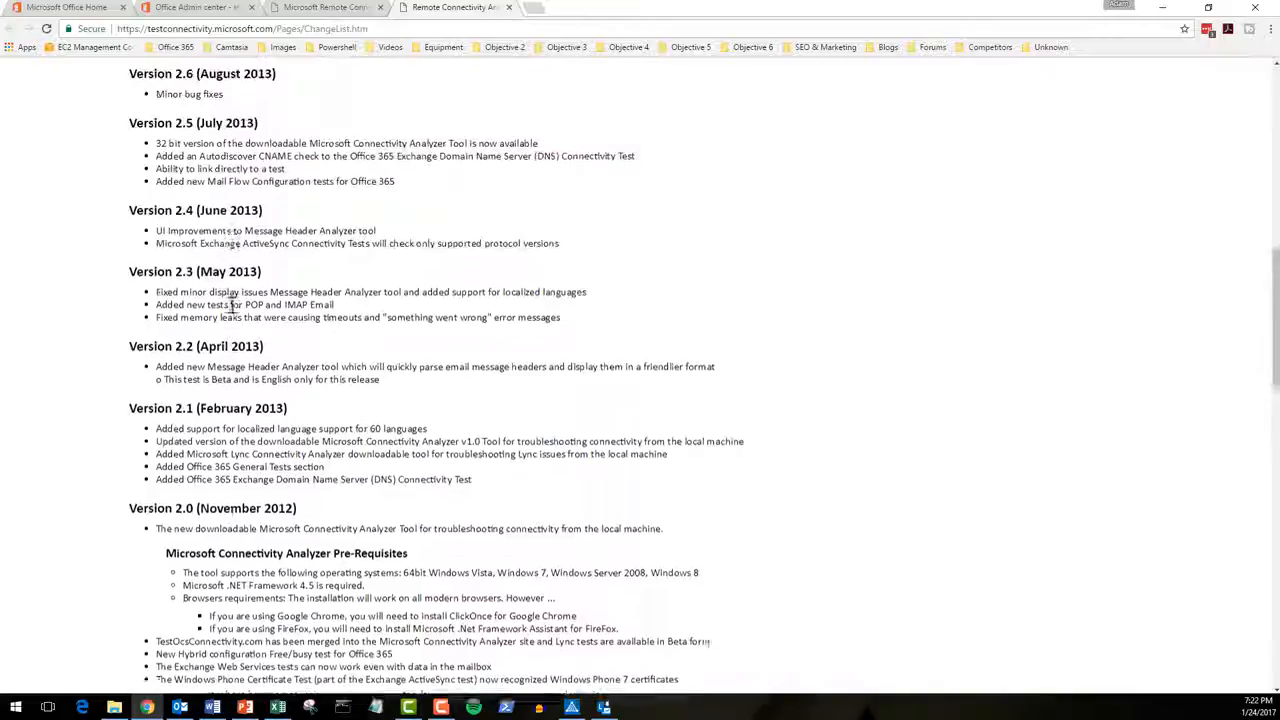
scroll(252, 247, up, 7)
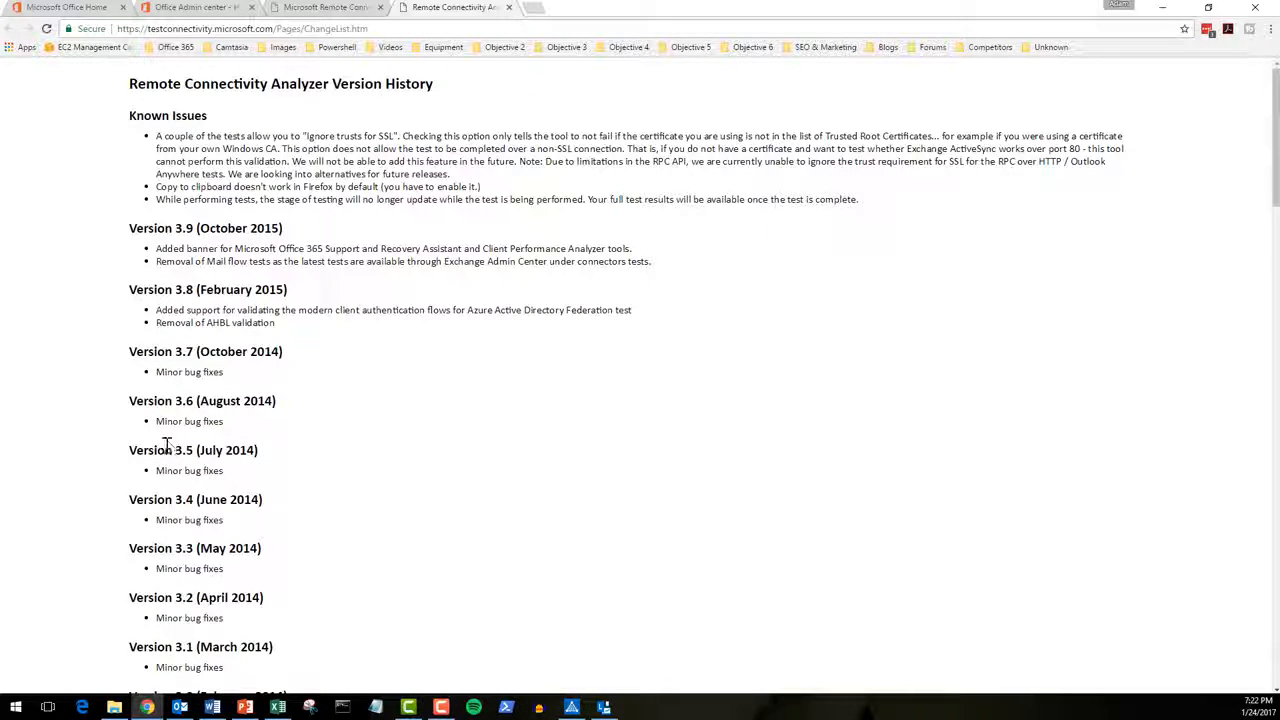
drag(173, 249, 232, 249)
click(325, 8)
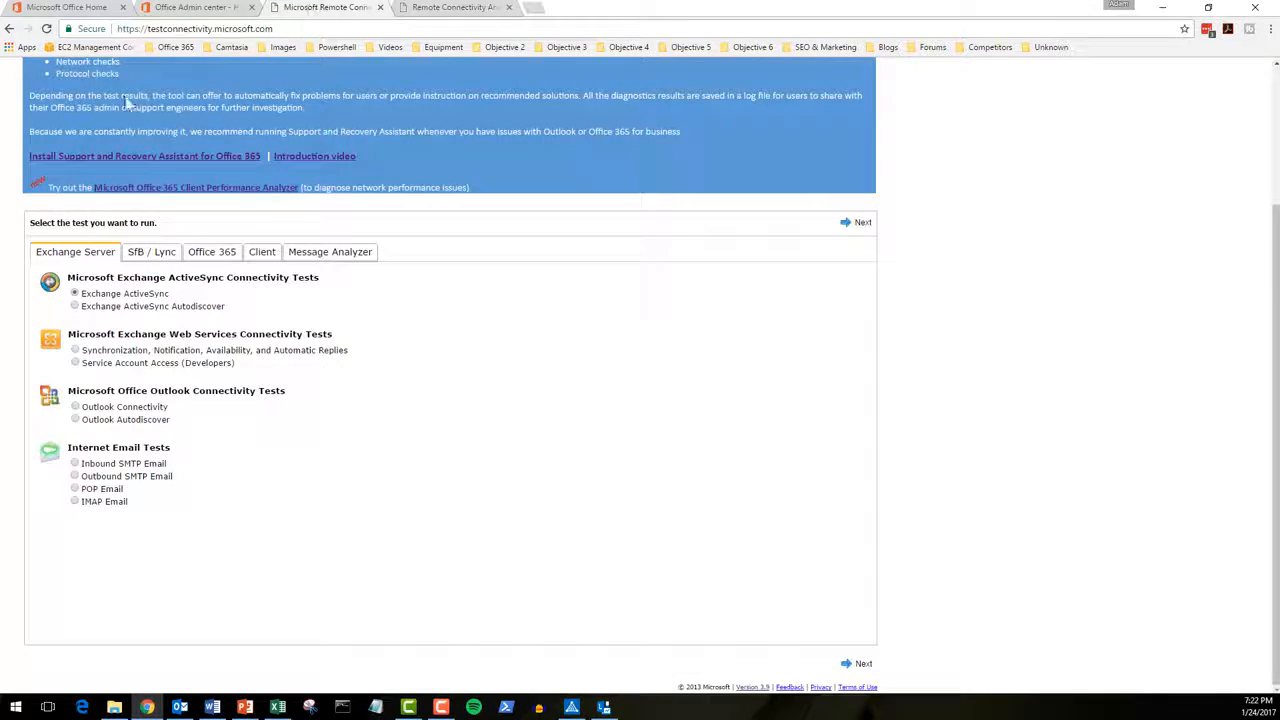
scroll(243, 224, up, 1)
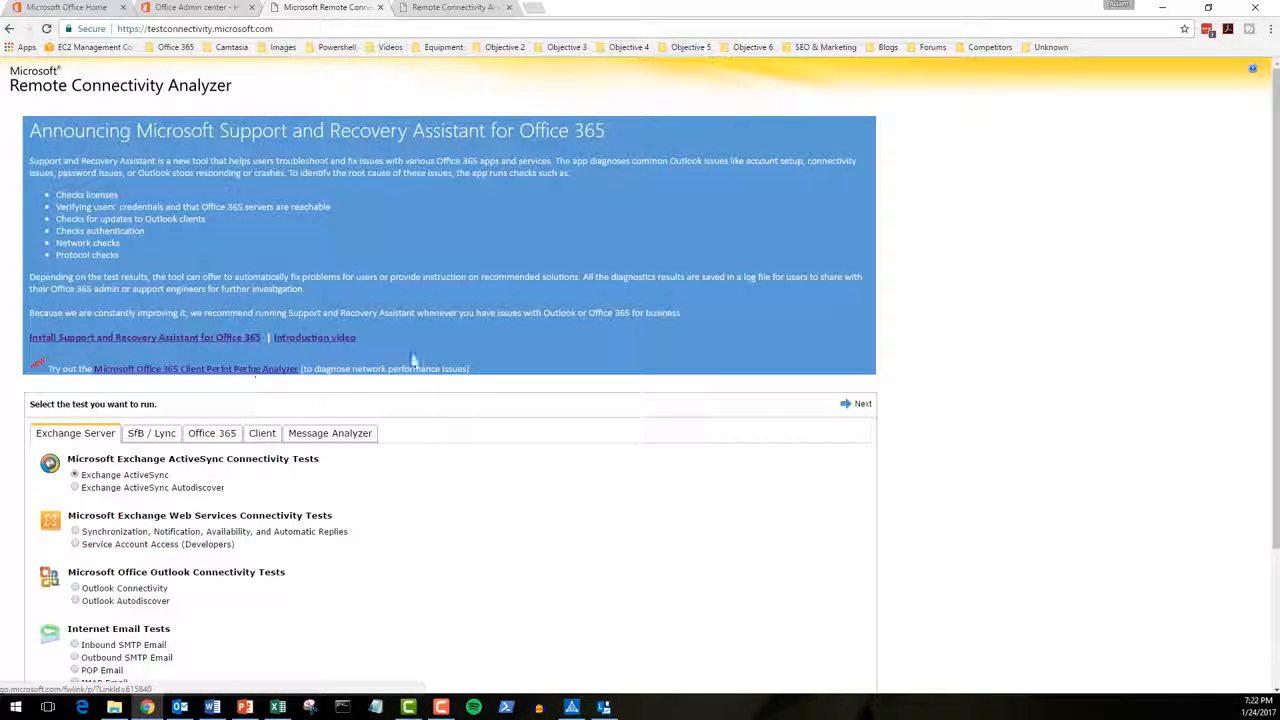
scroll(554, 369, down, 1)
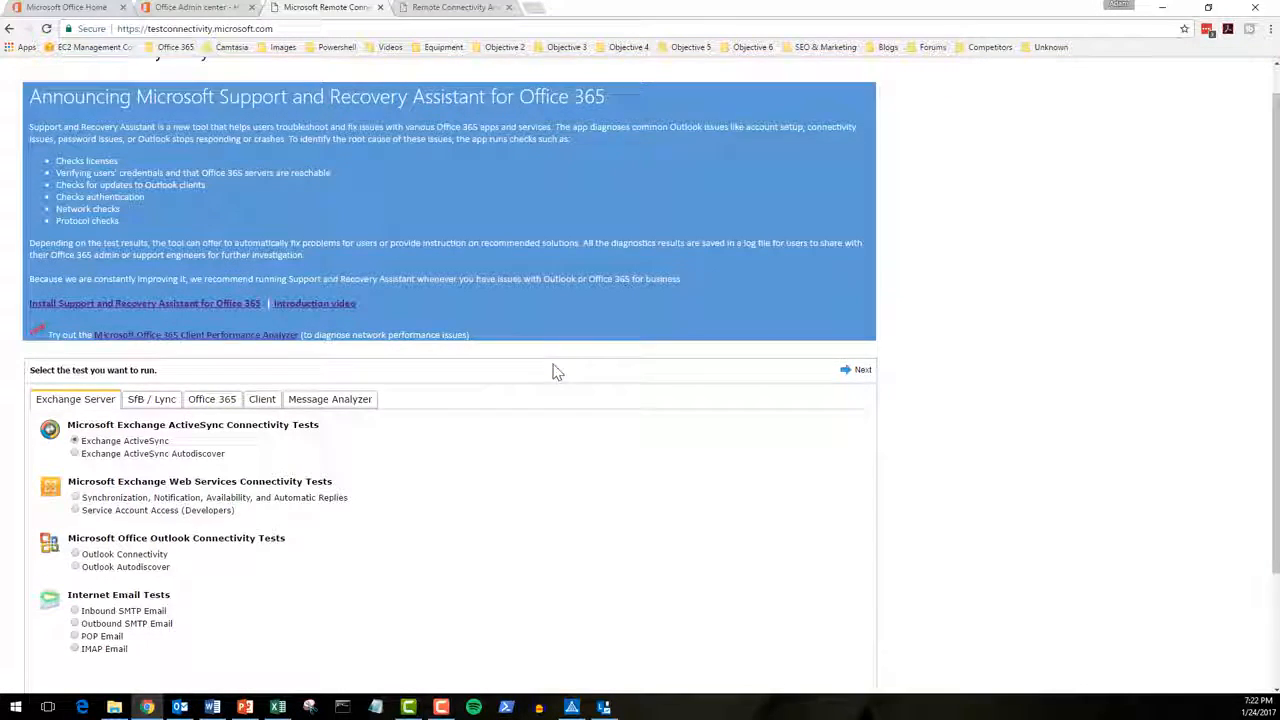
scroll(557, 372, down, 1)
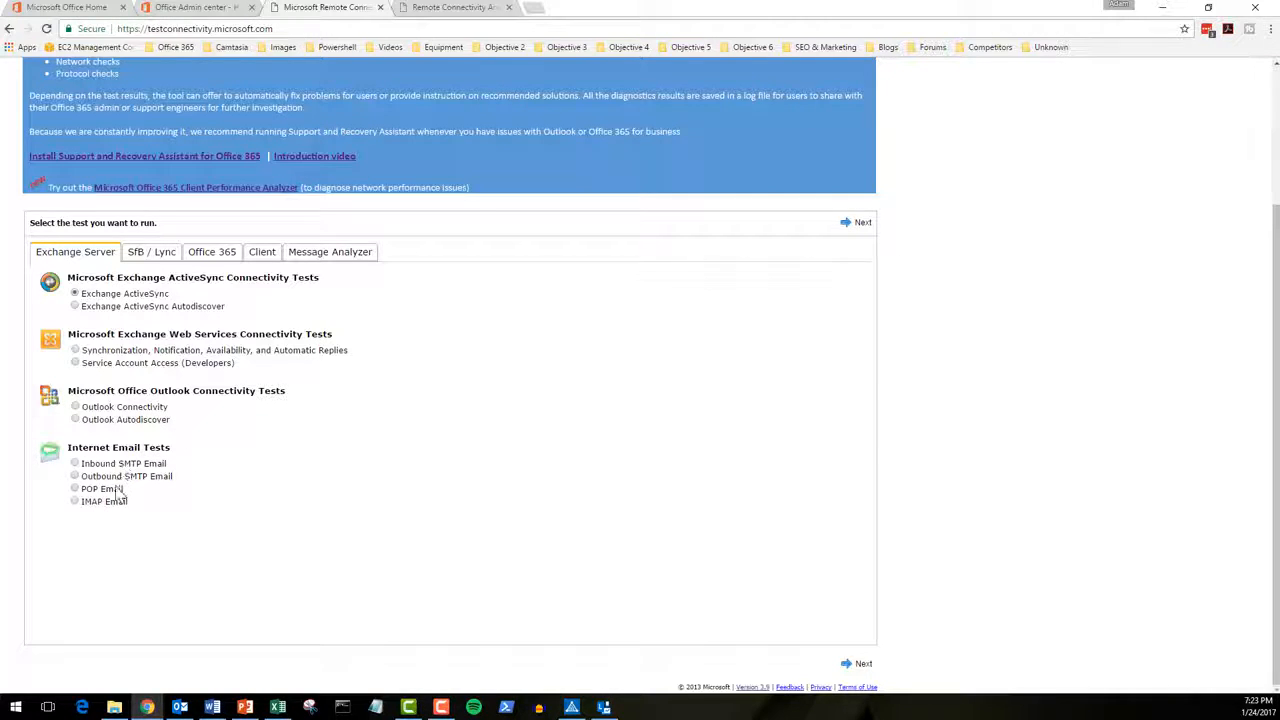
Step: Scroll through the Office 365 tests, then switch to the SfB / Lync test list
click(213, 253)
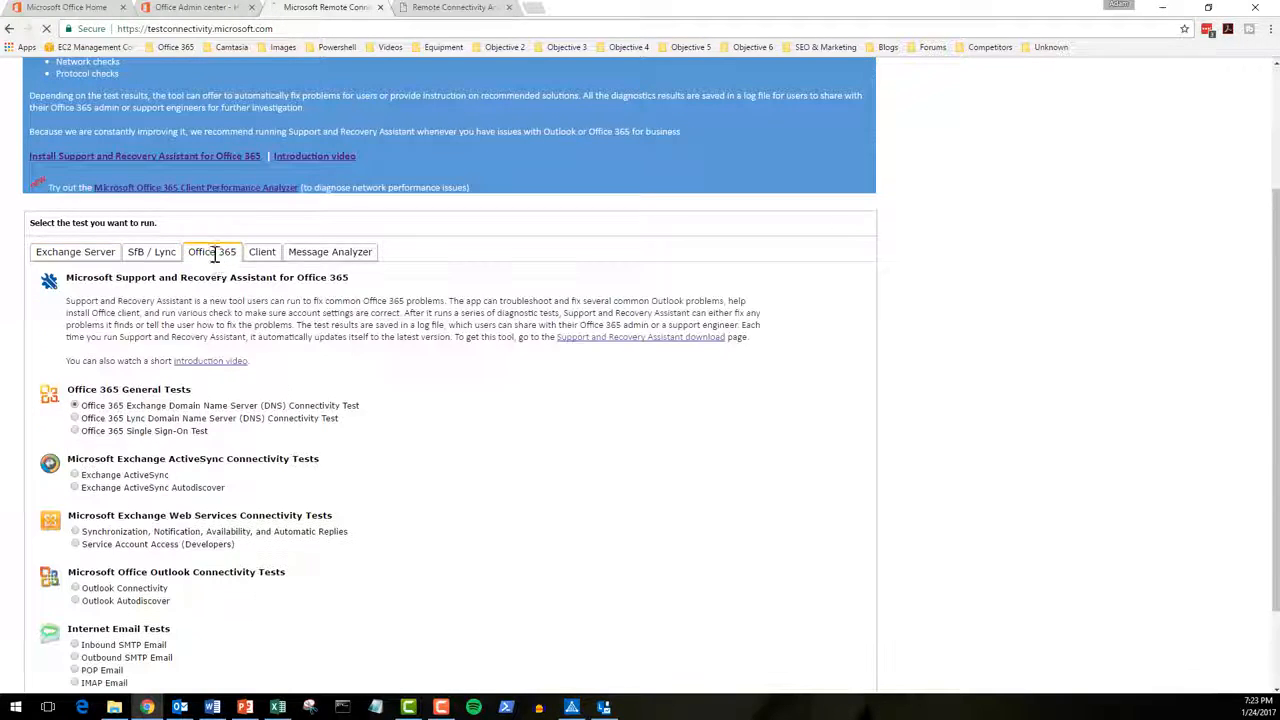
scroll(346, 388, down, 2)
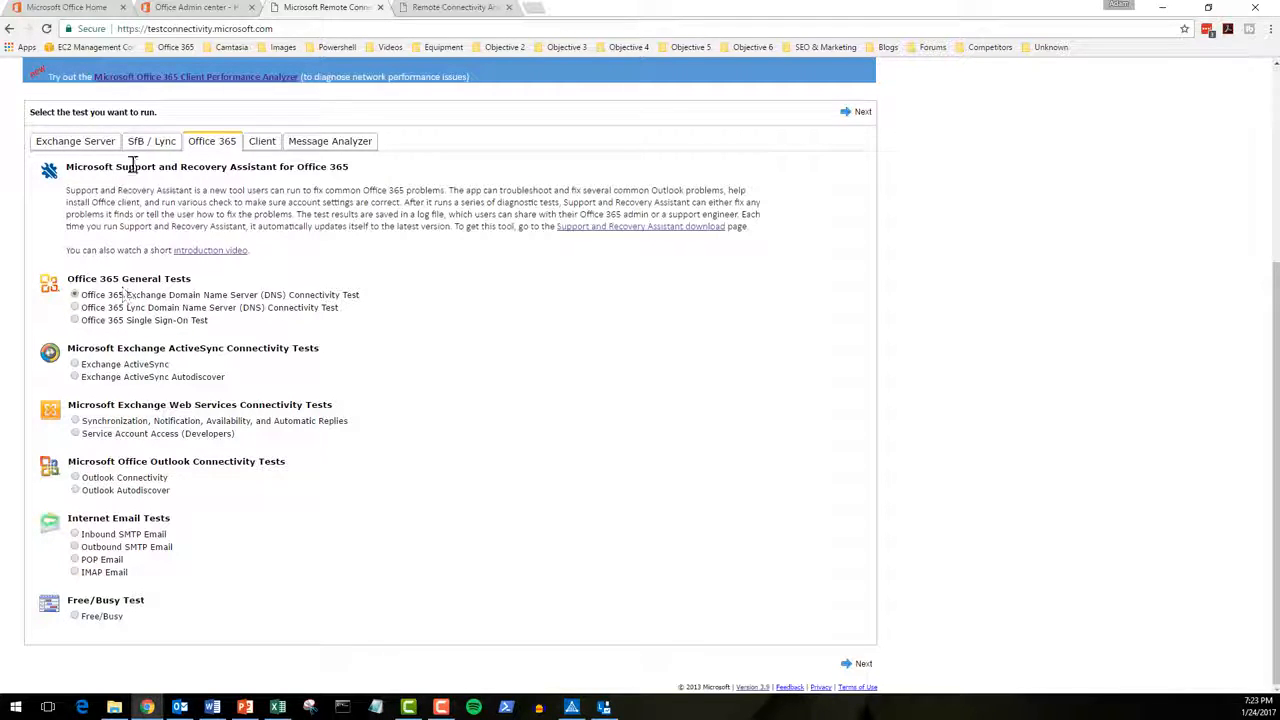
click(150, 141)
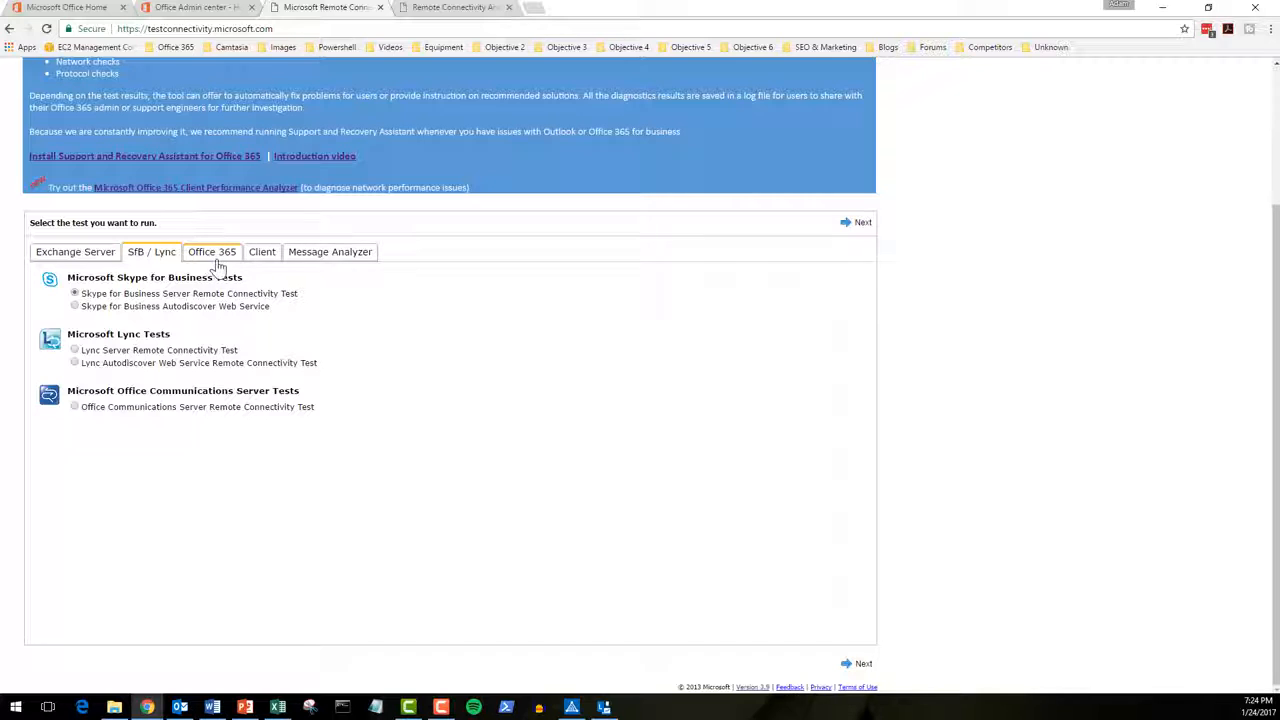
Step: Browse the Client tools: Connectivity Analyzer, Lync Connectivity Analyzer, Client Performance Analyzer, Support and Recovery Assistant
click(211, 258)
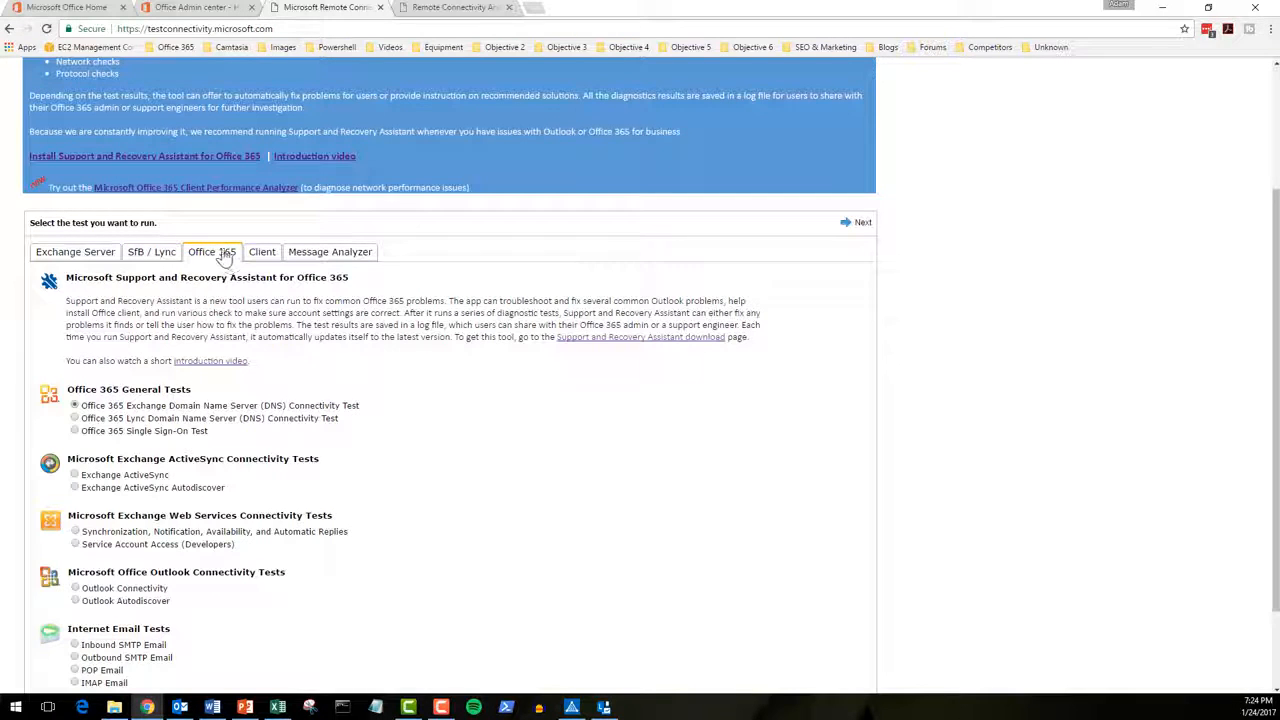
click(263, 259)
scroll(274, 316, down, 2)
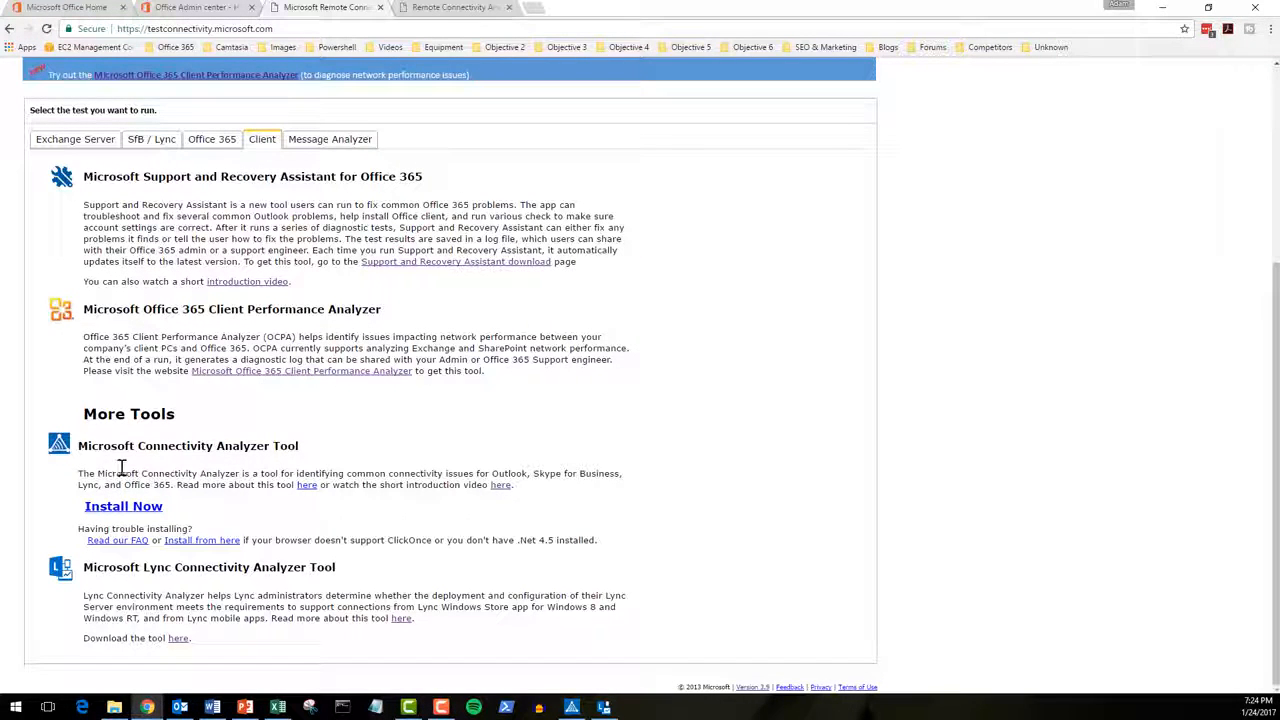
drag(105, 447, 298, 447)
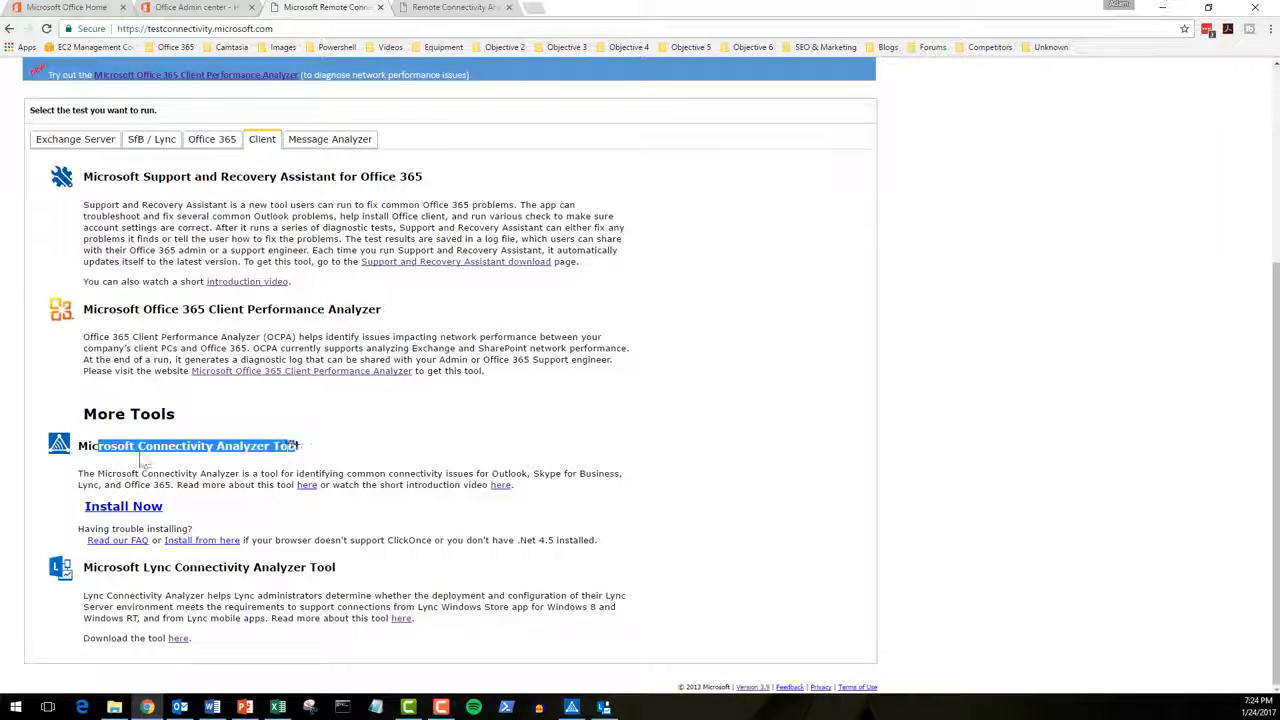
drag(90, 567, 322, 565)
scroll(262, 571, up, 2)
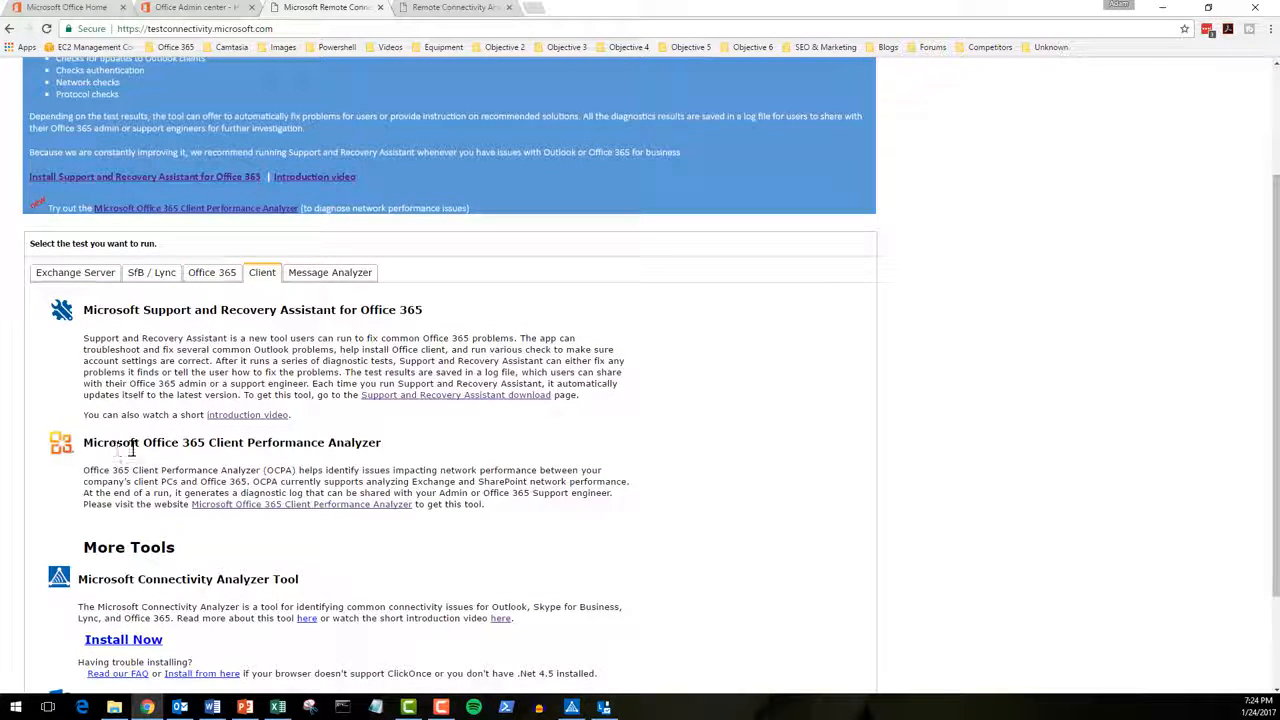
drag(210, 443, 370, 442)
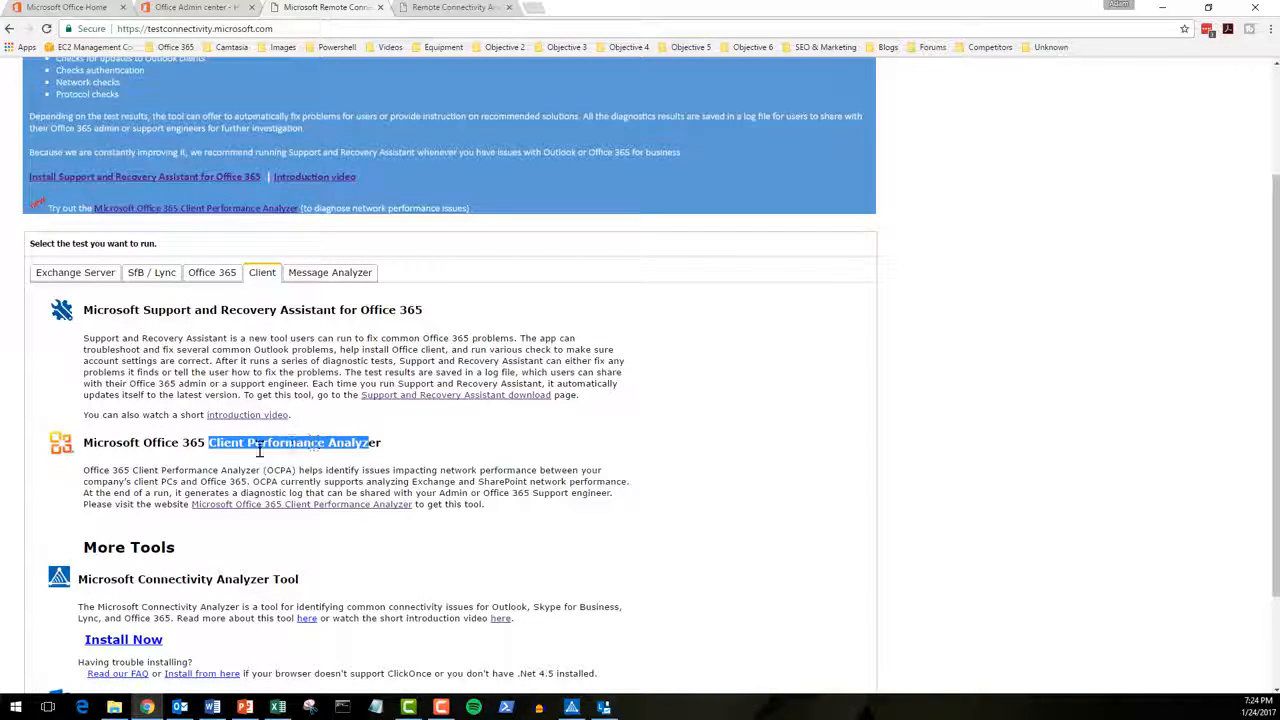
drag(151, 310, 322, 312)
Step: Look at the Message Analyzer, then return to the Office 365 test list
click(332, 276)
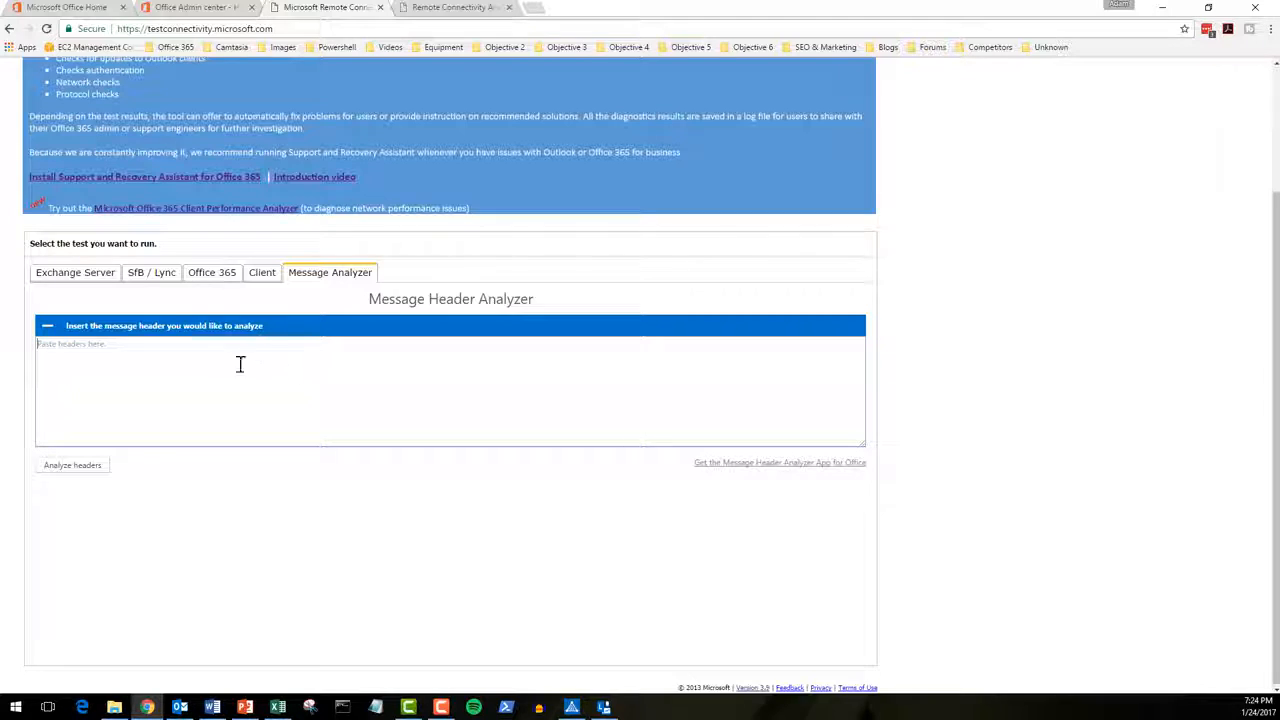
click(212, 273)
scroll(487, 402, down, 3)
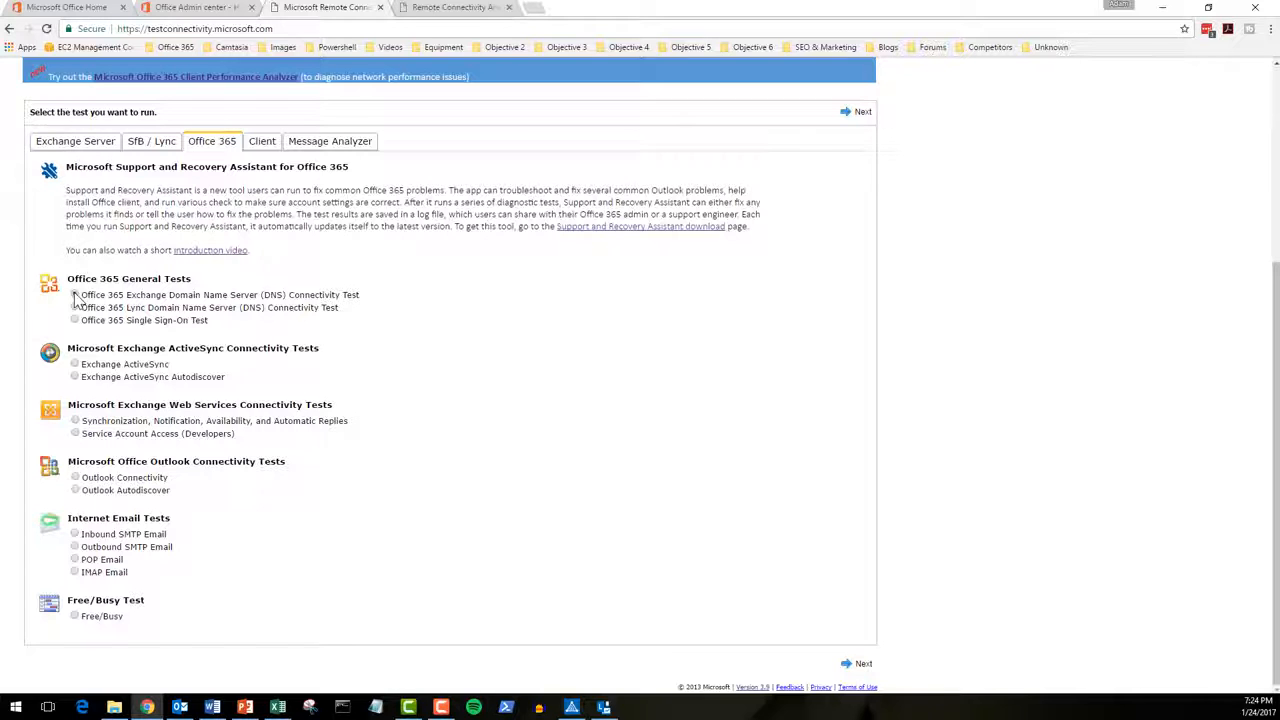
Step: Start the Exchange DNS connectivity test with domain name pfslab.com
click(853, 115)
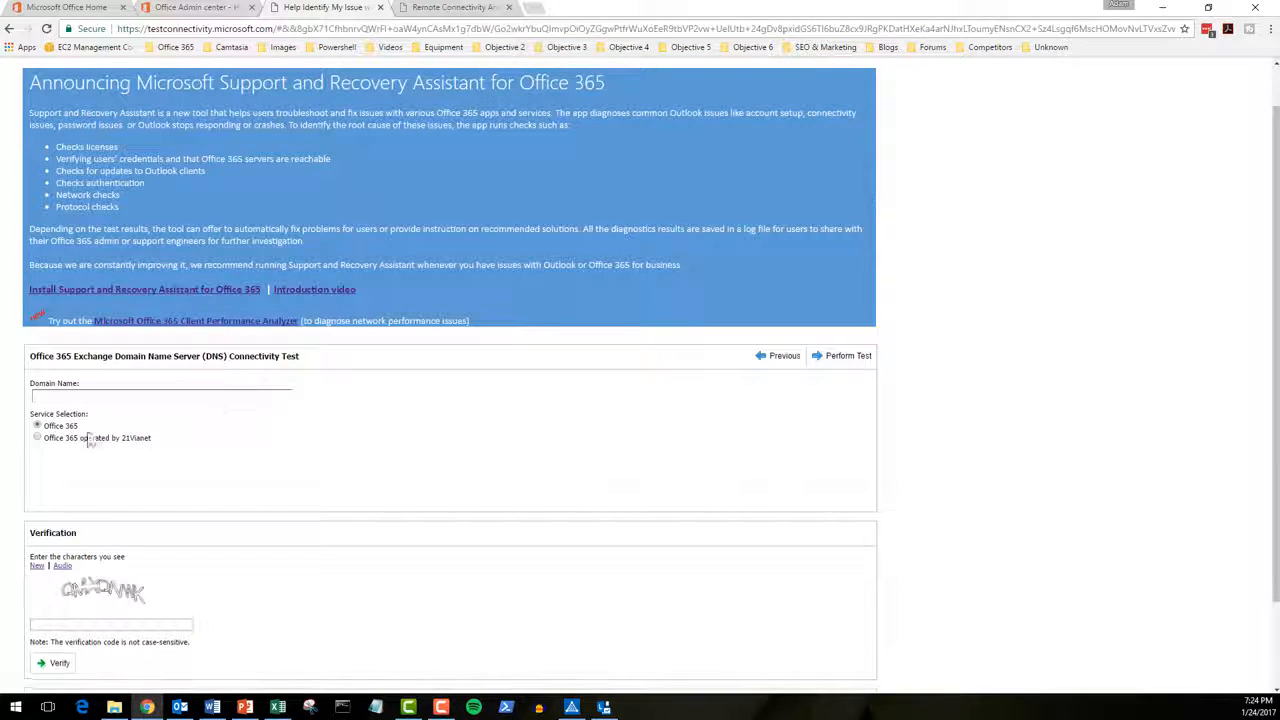
click(106, 398)
text(pfslab.com)
key(Tab)
scroll(530, 450, down, 1)
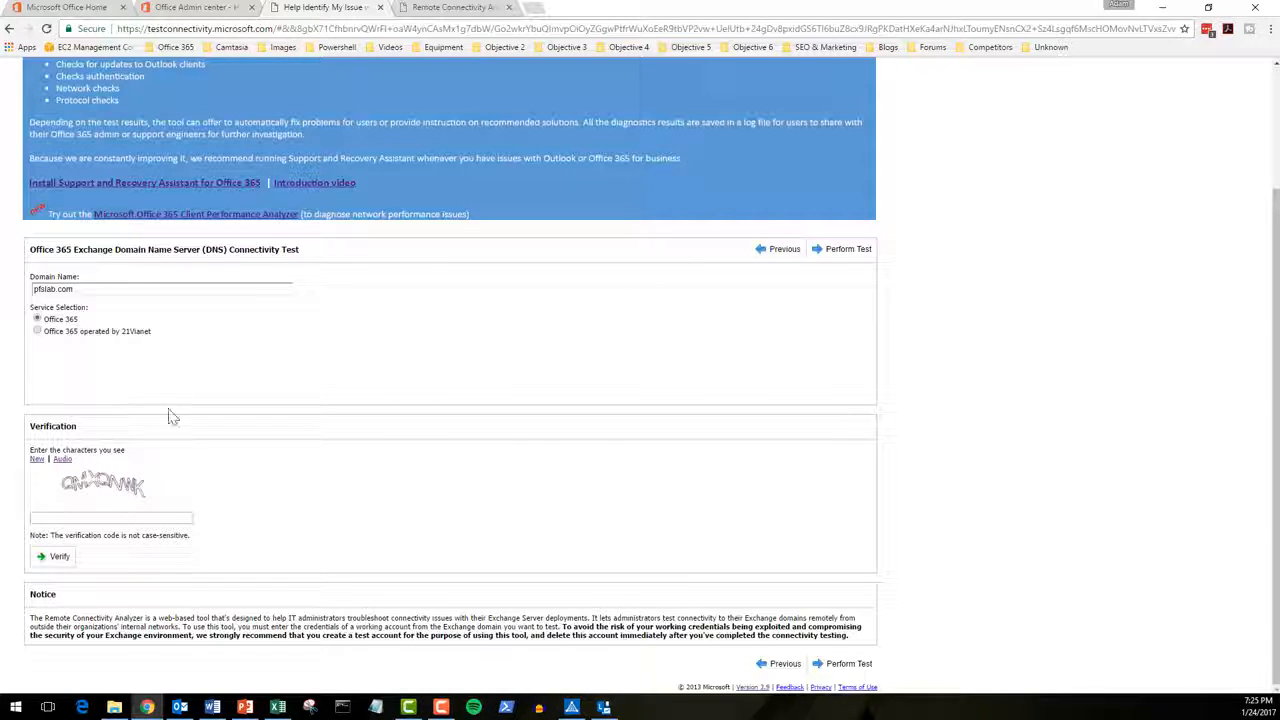
Step: Enter the CAPTCHA verification characters and submit them with Verify
click(146, 519)
text(QMXQNWK)
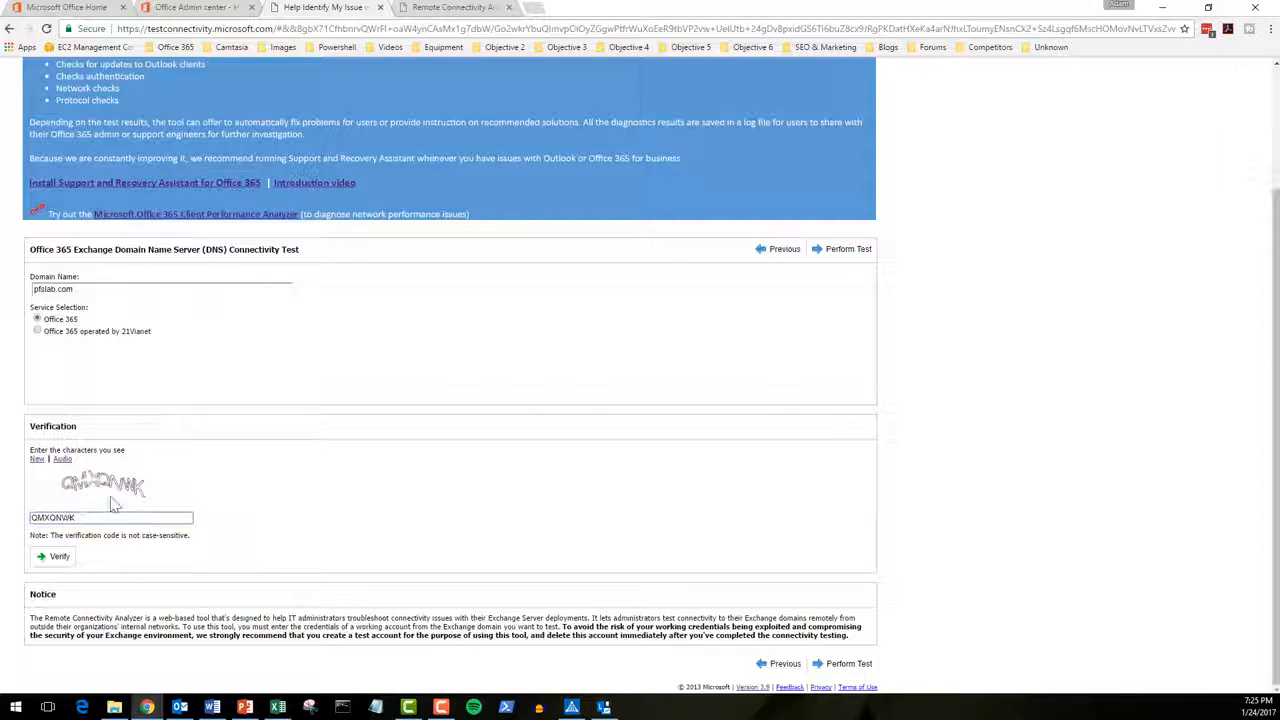
click(45, 557)
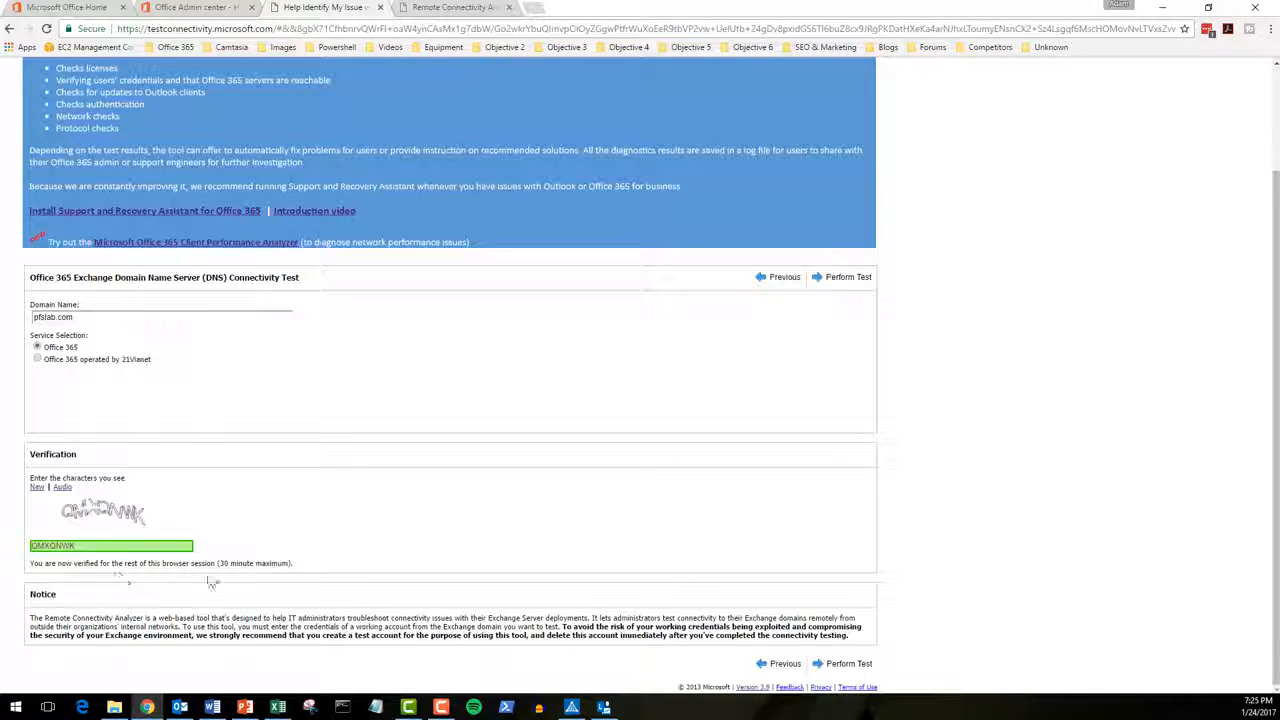
scroll(434, 423, up, 2)
scroll(429, 426, down, 2)
Step: Run the pfslab.com DNS test and expand its additional details (355 ms elapsed) and test steps
click(848, 282)
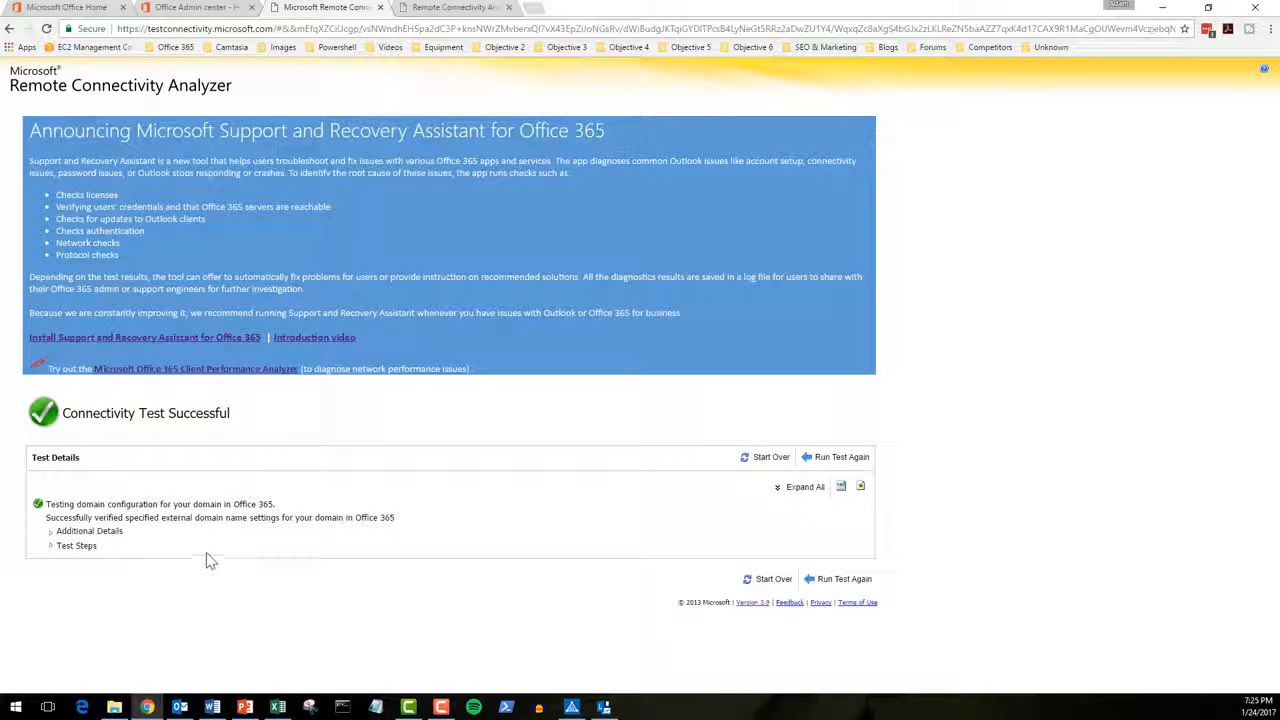
click(51, 533)
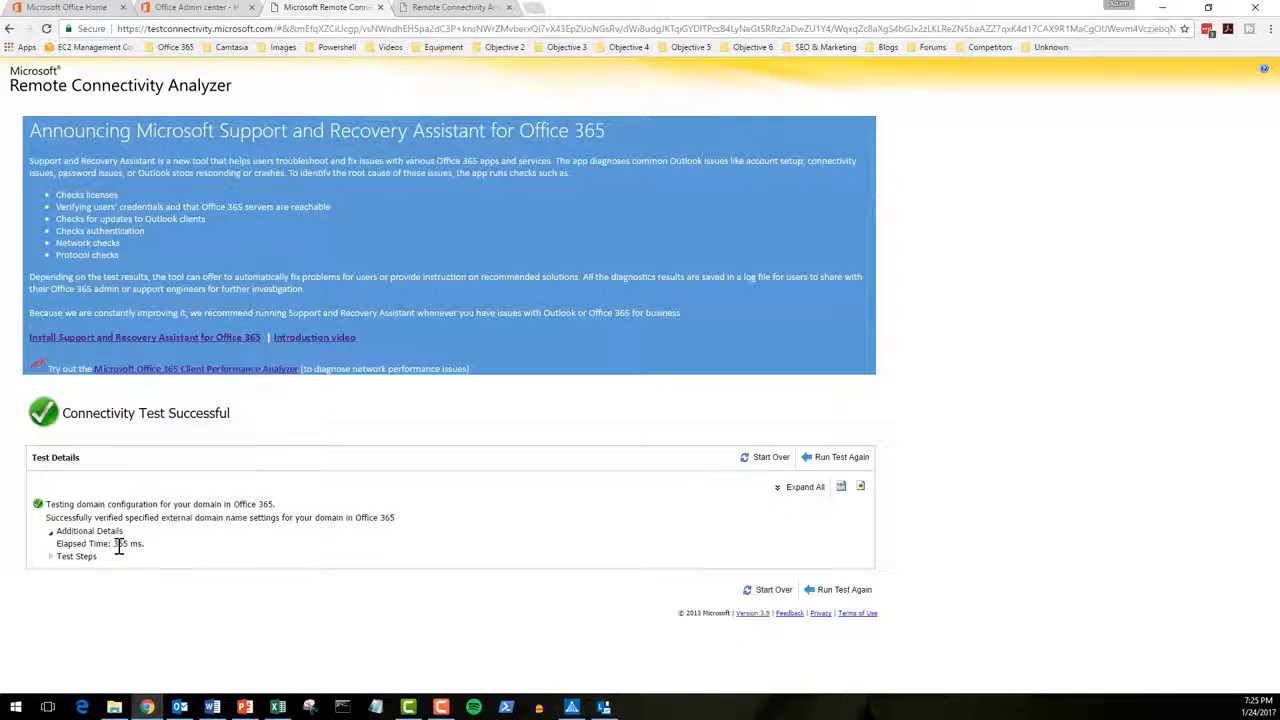
drag(113, 544, 145, 544)
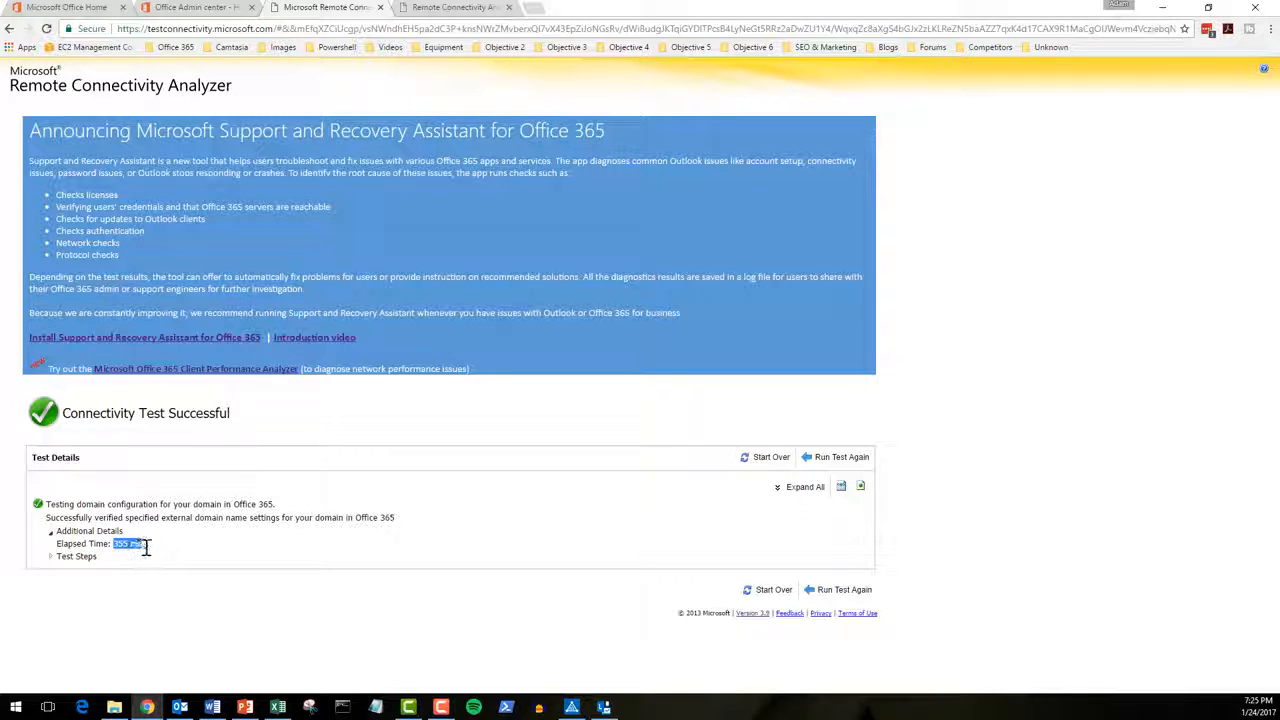
click(52, 557)
scroll(77, 548, down, 1)
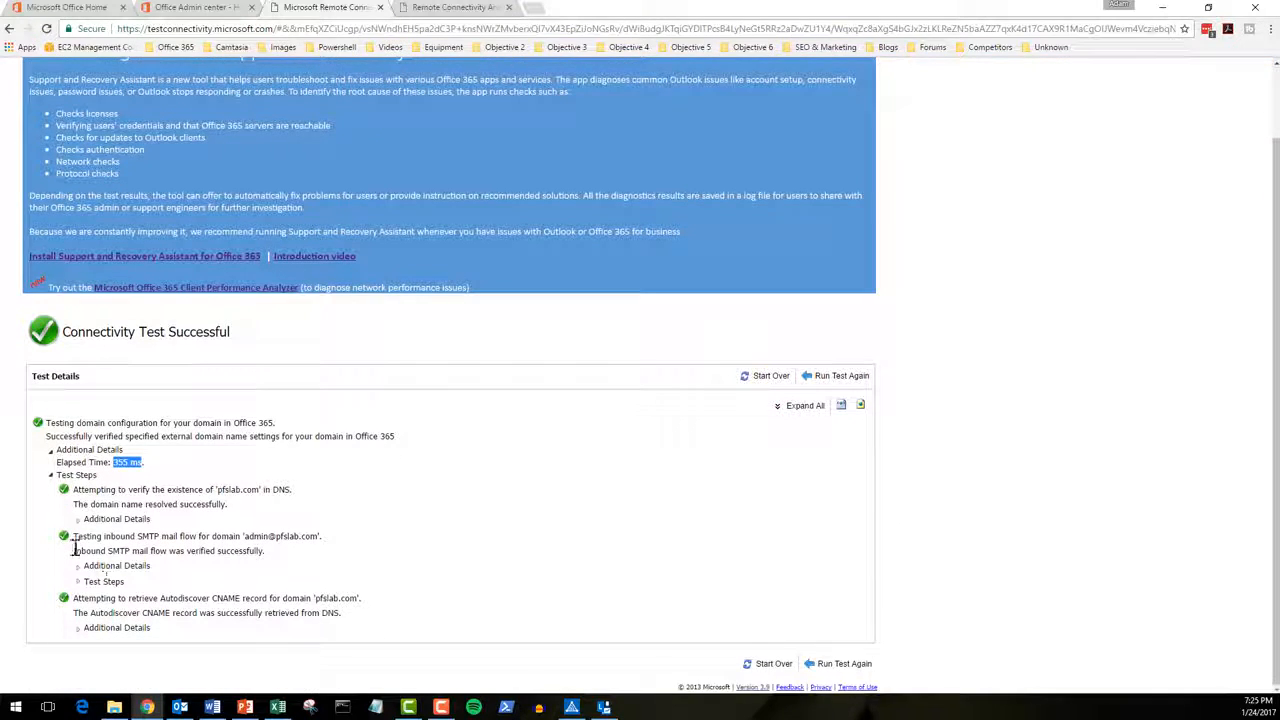
Step: Expand the inbound SMTP, Mail Exchanger and Autodiscover CNAME result details
click(77, 581)
scroll(80, 580, down, 1)
drag(75, 427, 262, 428)
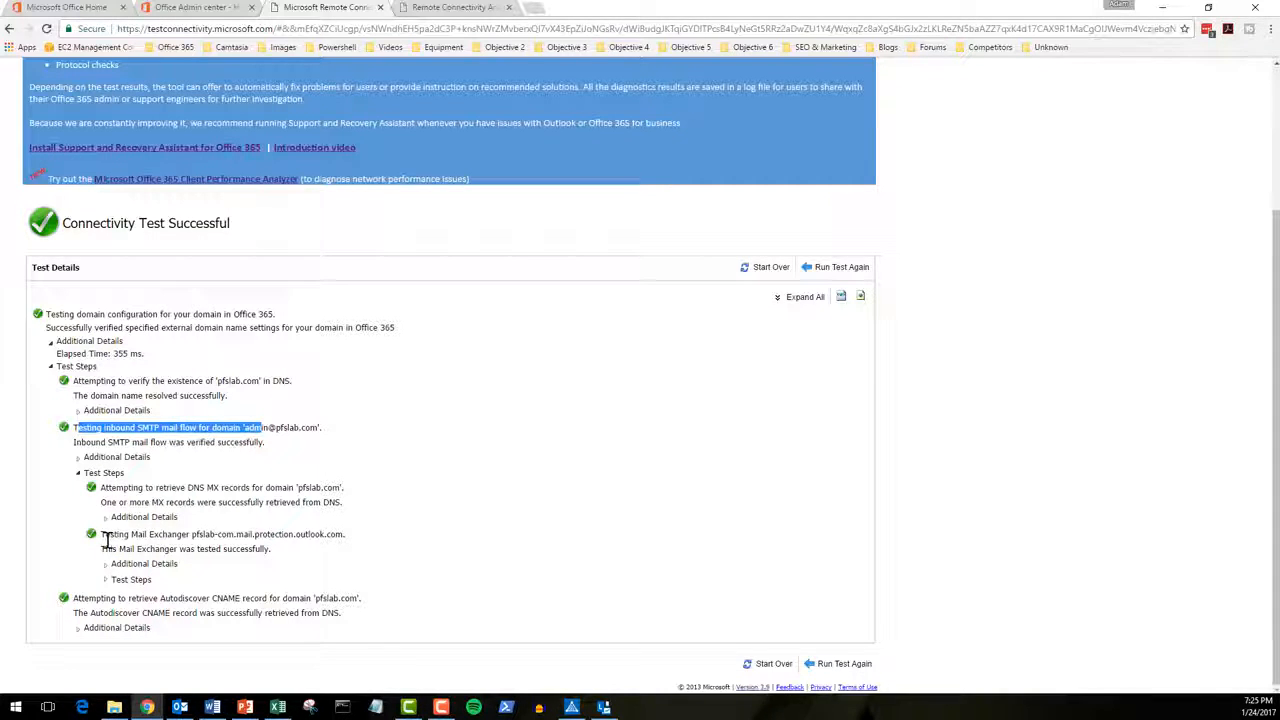
drag(110, 535, 330, 533)
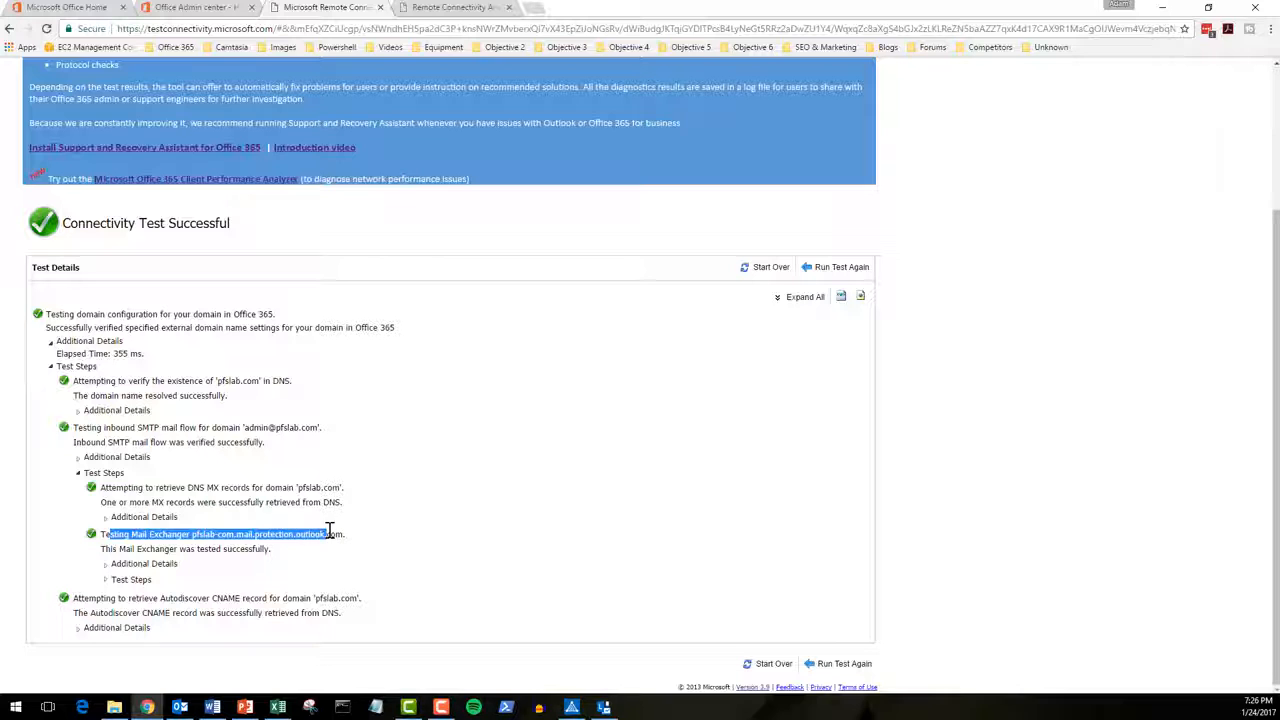
click(106, 580)
scroll(104, 575, down, 1)
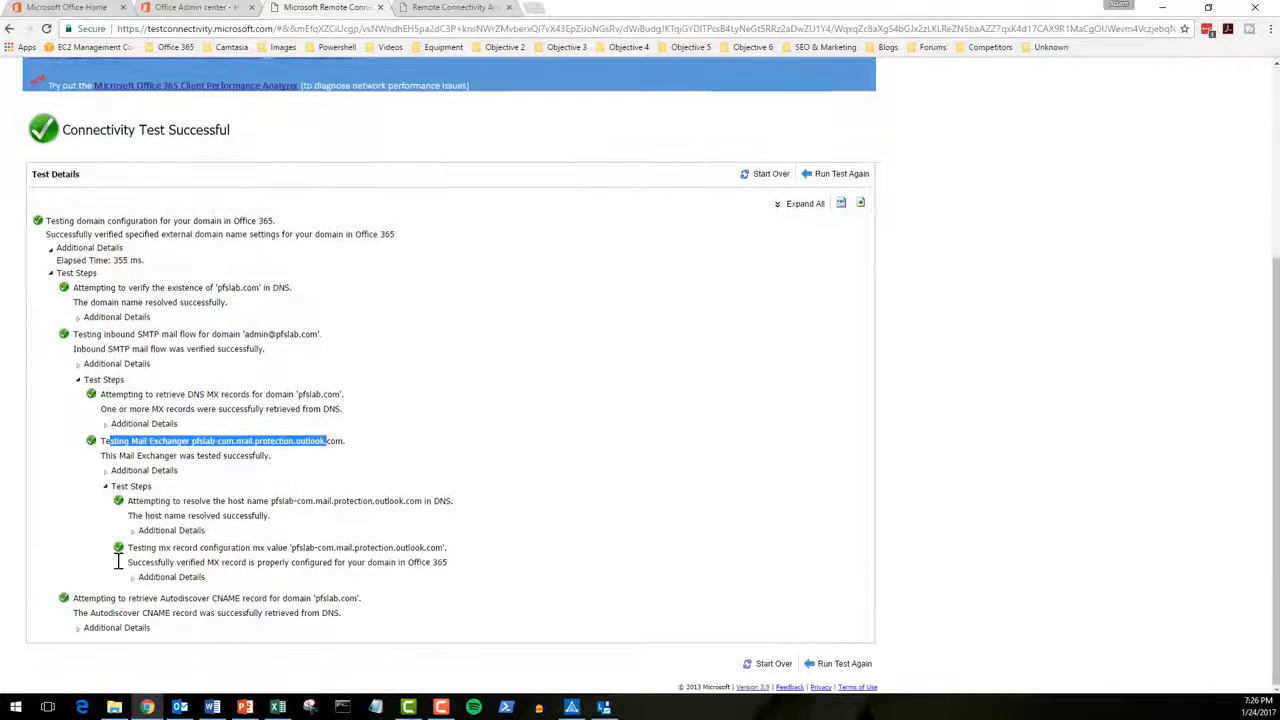
click(77, 630)
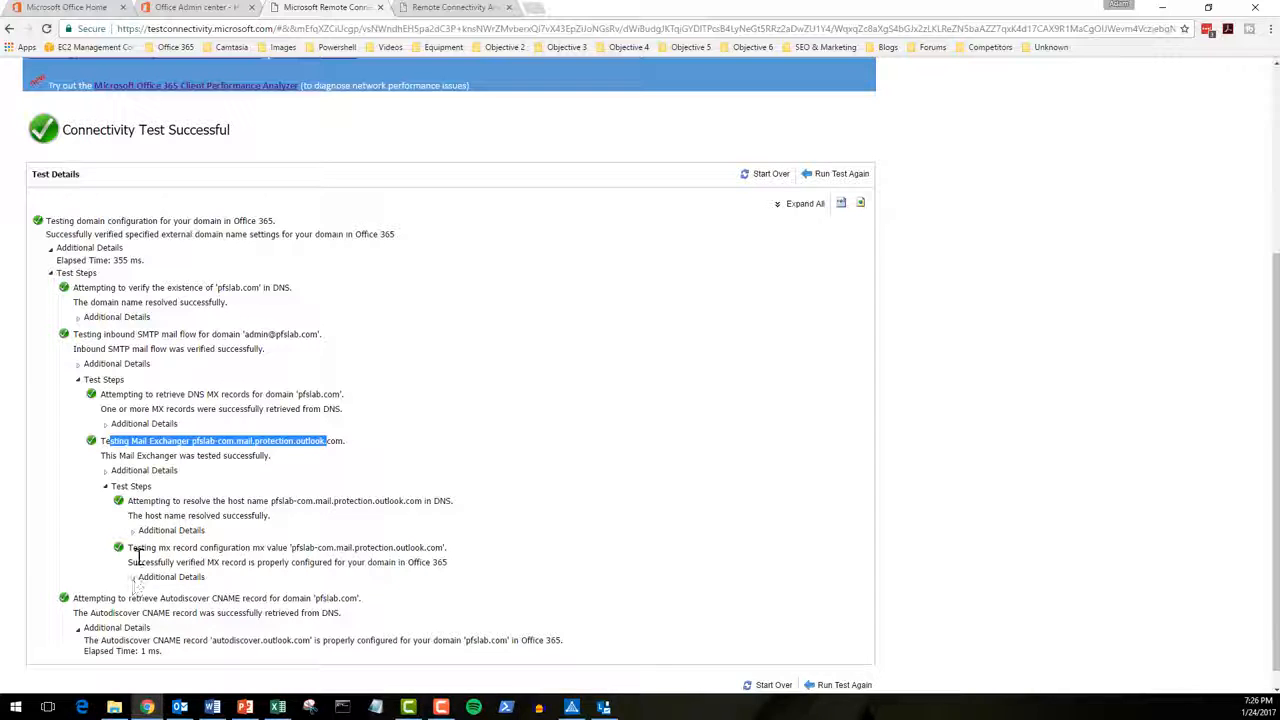
Step: Run the test again to reopen the DNS test form
scroll(157, 553, up, 2)
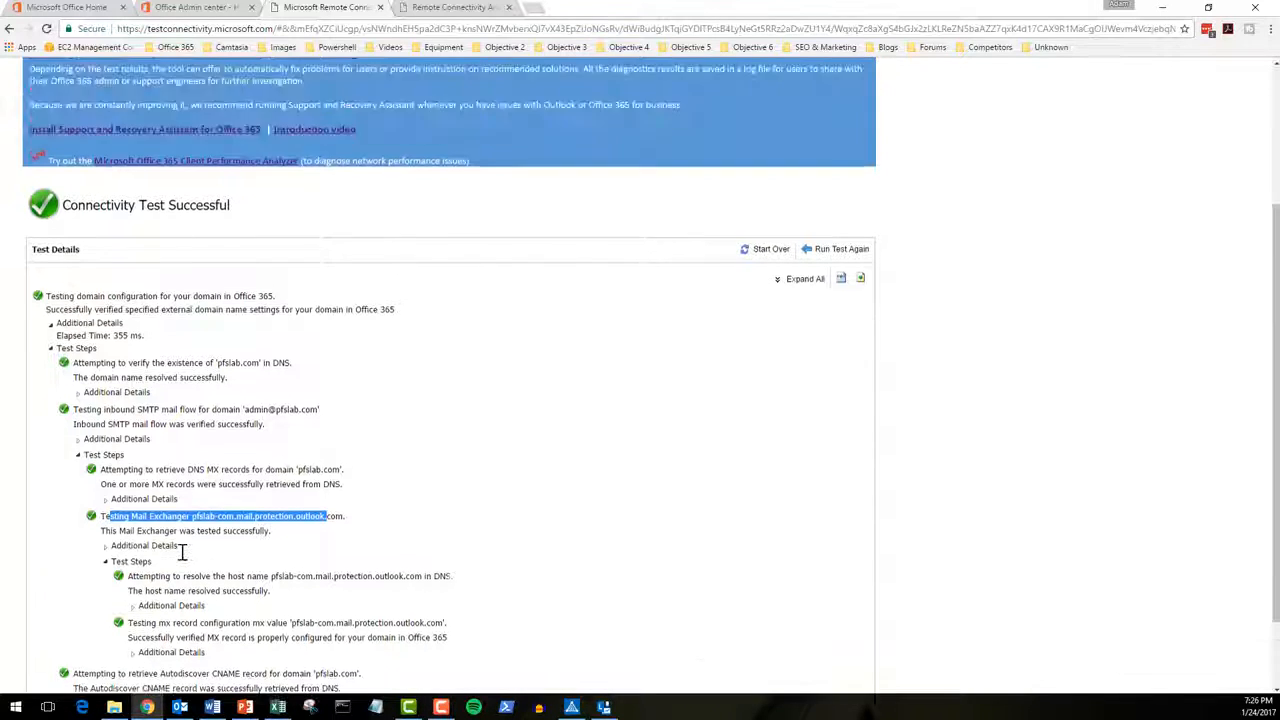
scroll(62, 451, down, 2)
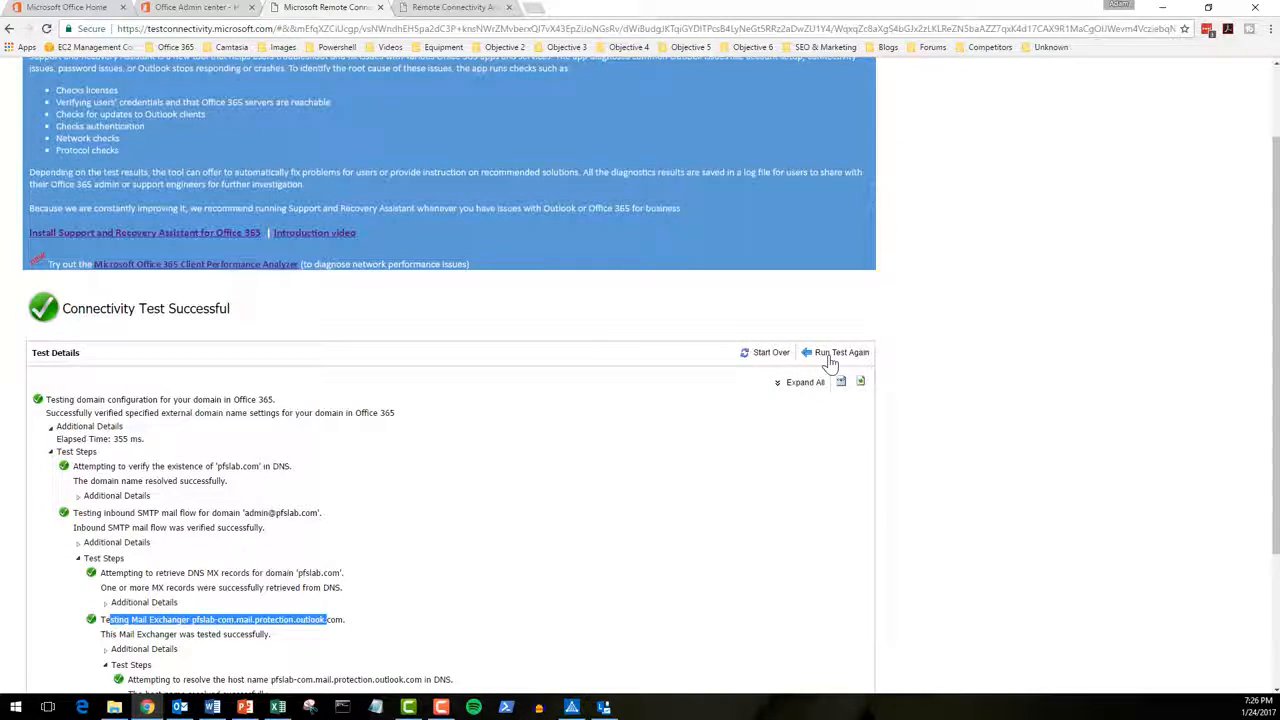
click(828, 354)
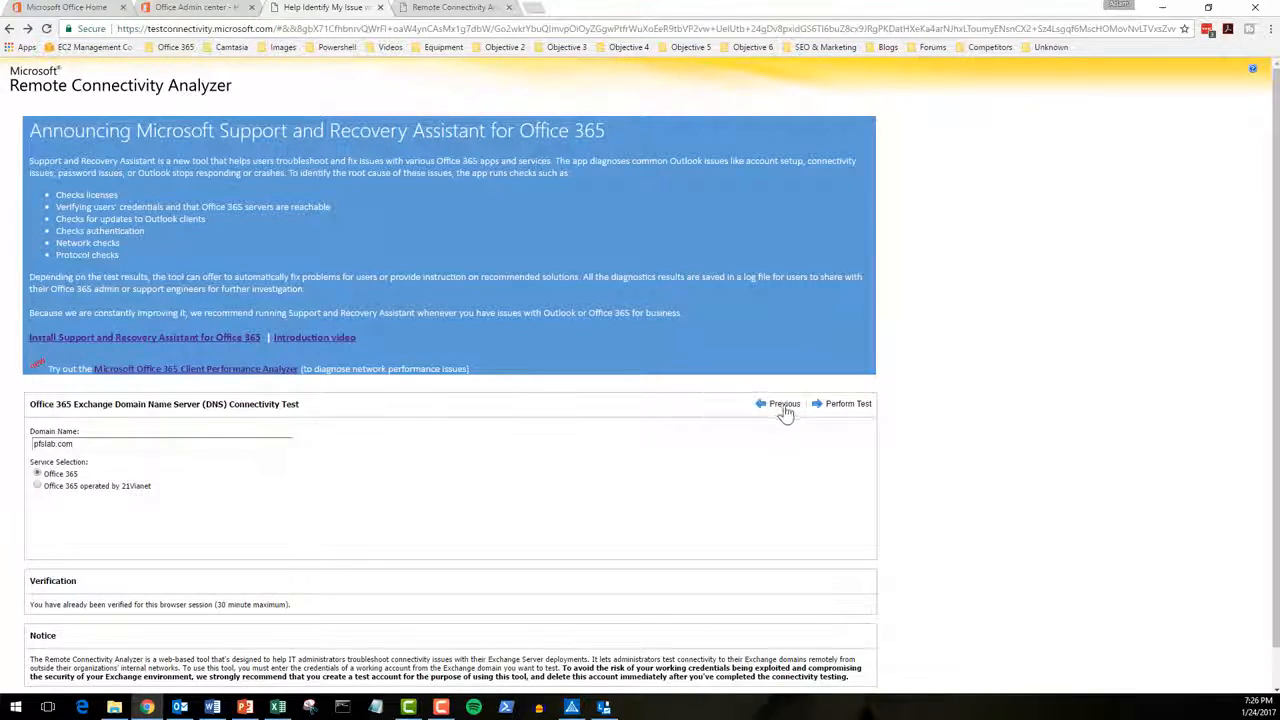
Step: Go back and choose the Exchange ActiveSync test from the Office 365 list
click(783, 406)
scroll(250, 446, down, 3)
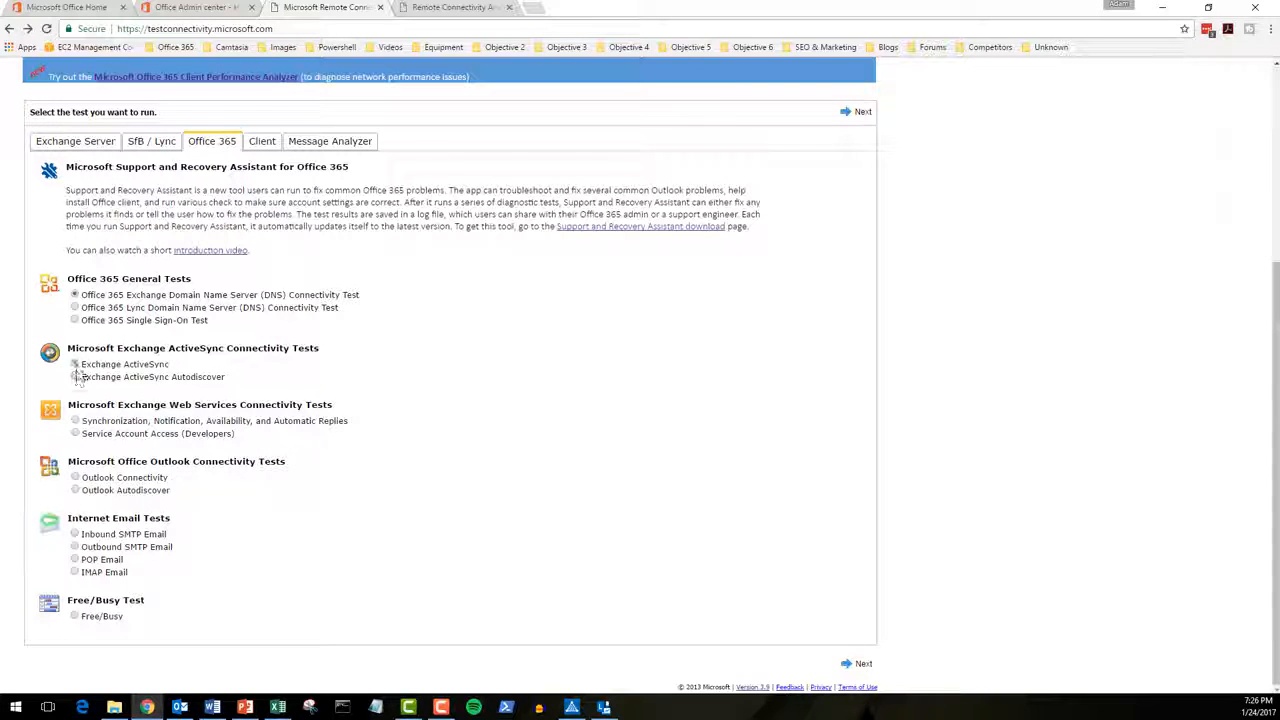
click(74, 364)
click(855, 111)
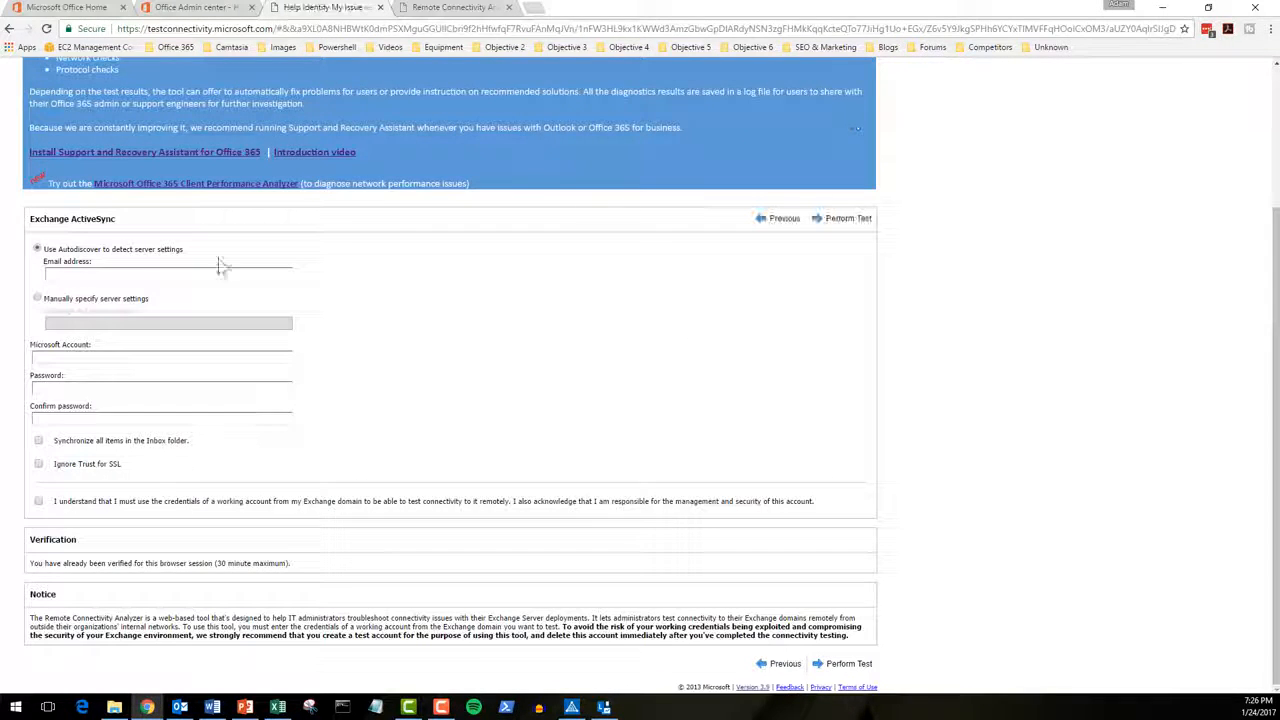
Step: Enter the account's e-mail address and Microsoft account name
click(115, 270)
key(Tab)
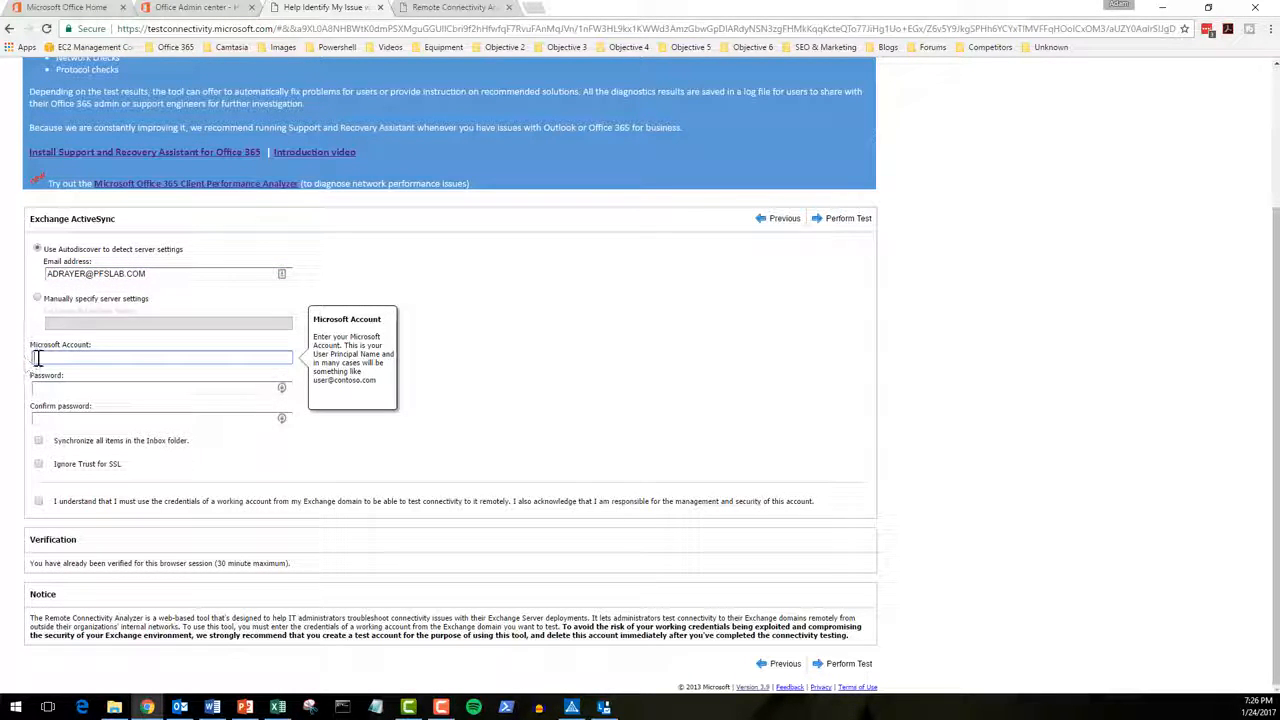
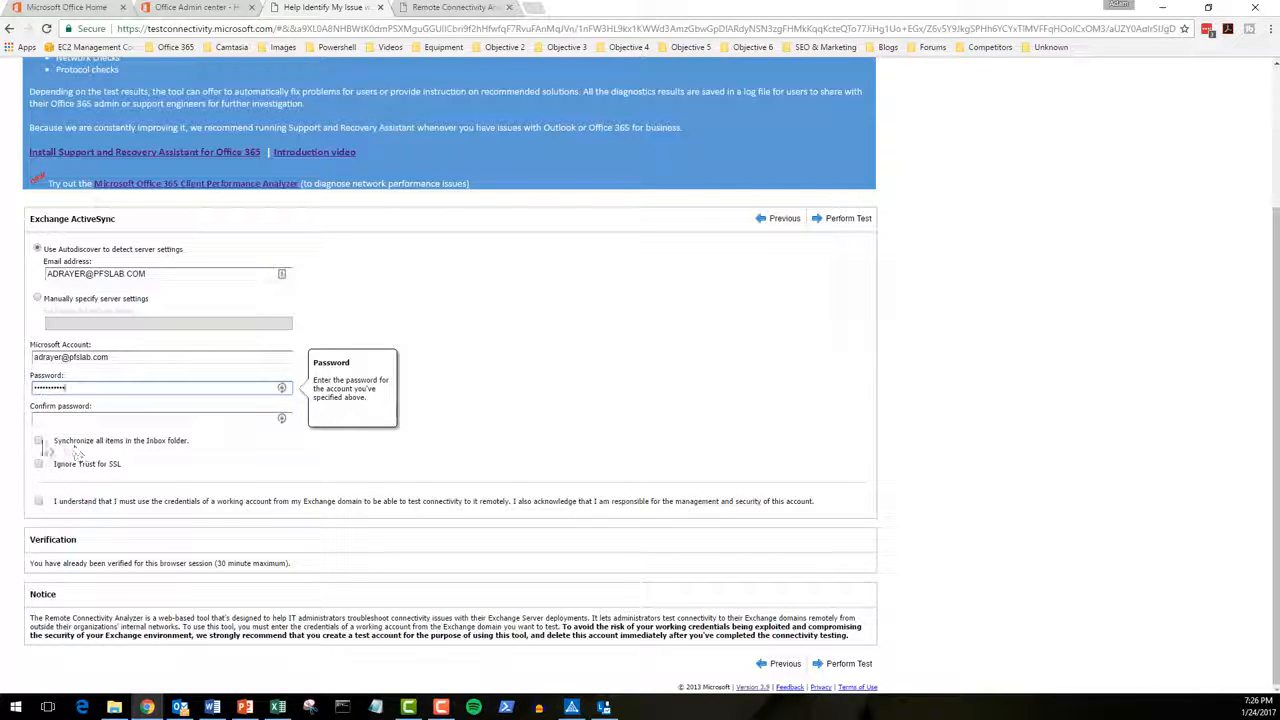
Step: Enable 'Synchronize all items in the Inbox folder' and enter the confirmation password
click(38, 441)
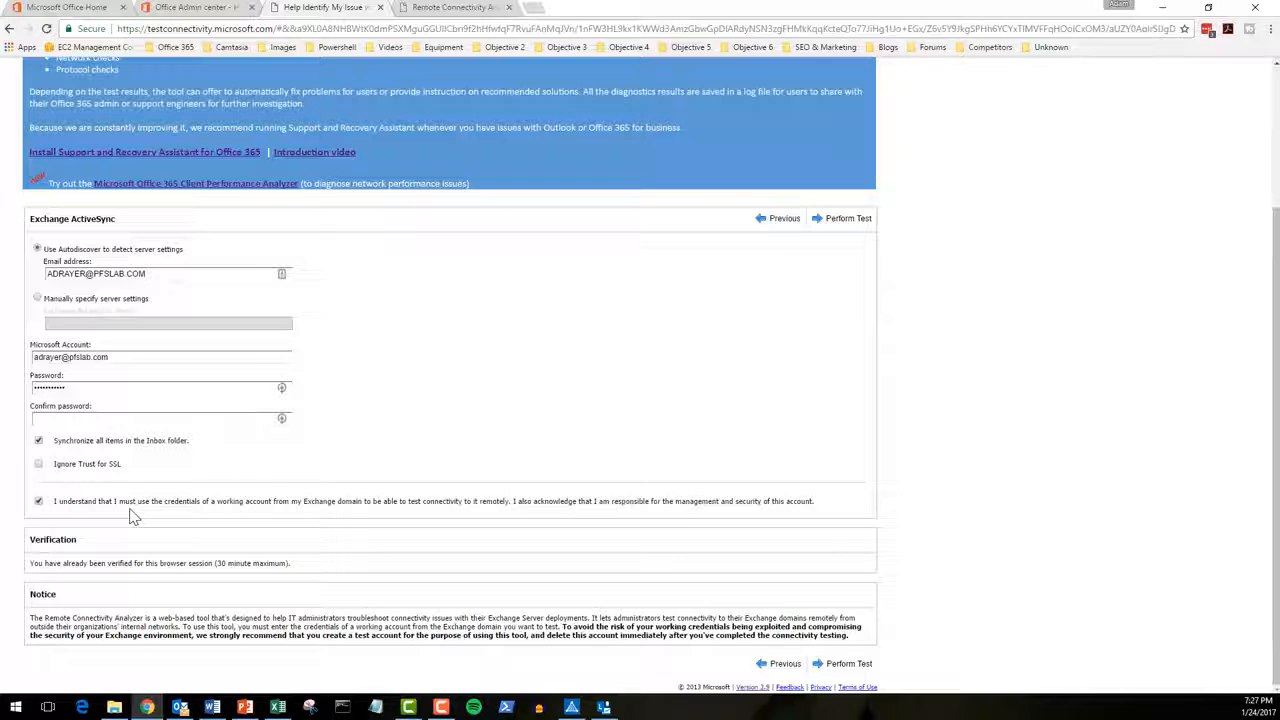
double_click(85, 388)
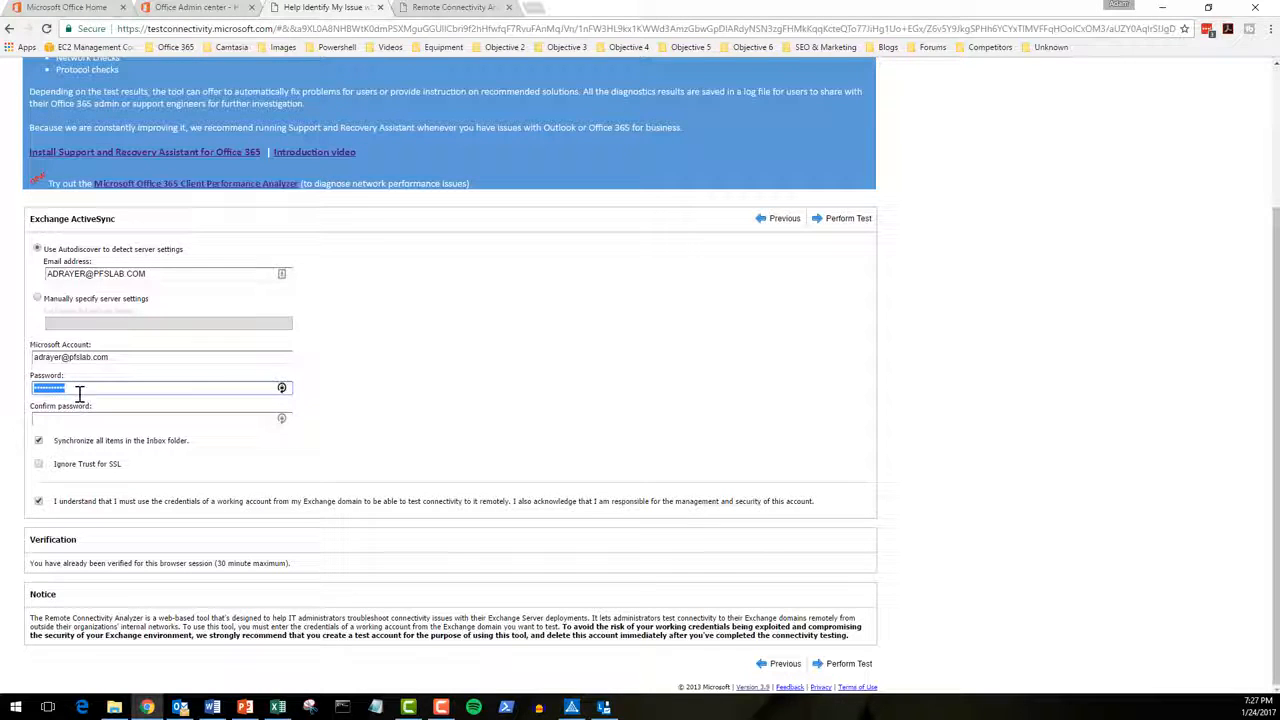
click(84, 420)
text(•••••••)
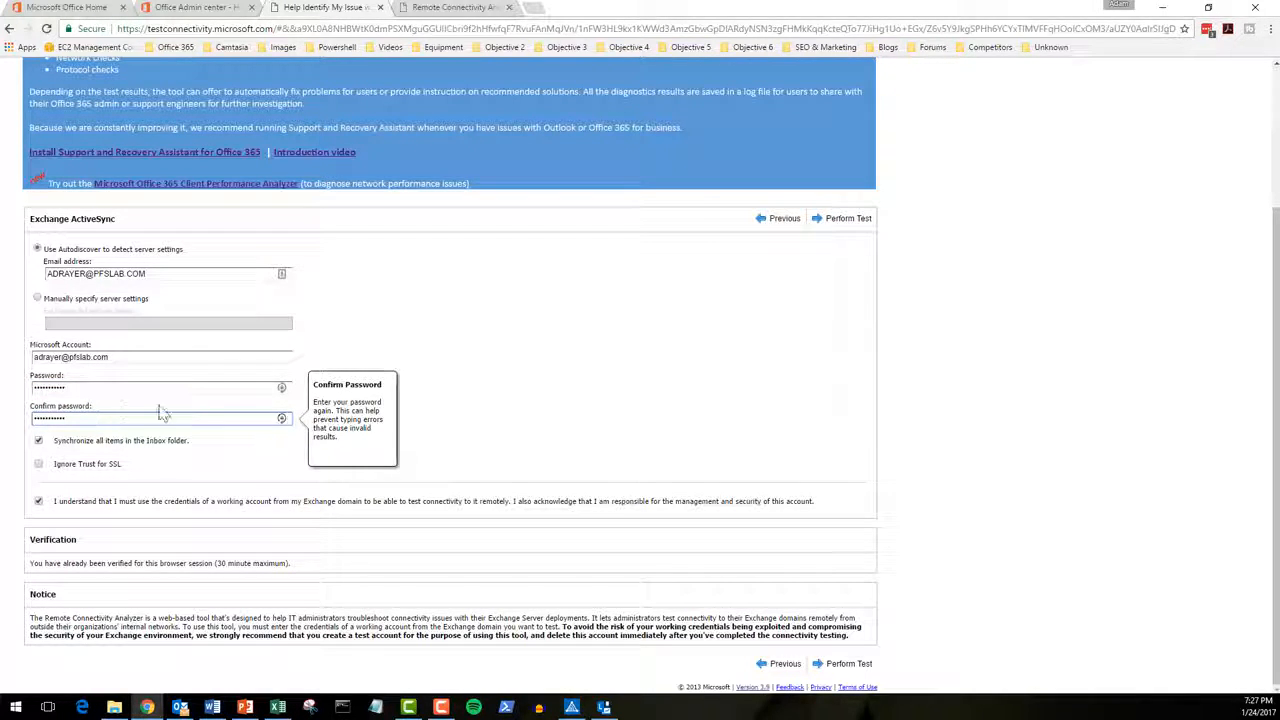
click(574, 454)
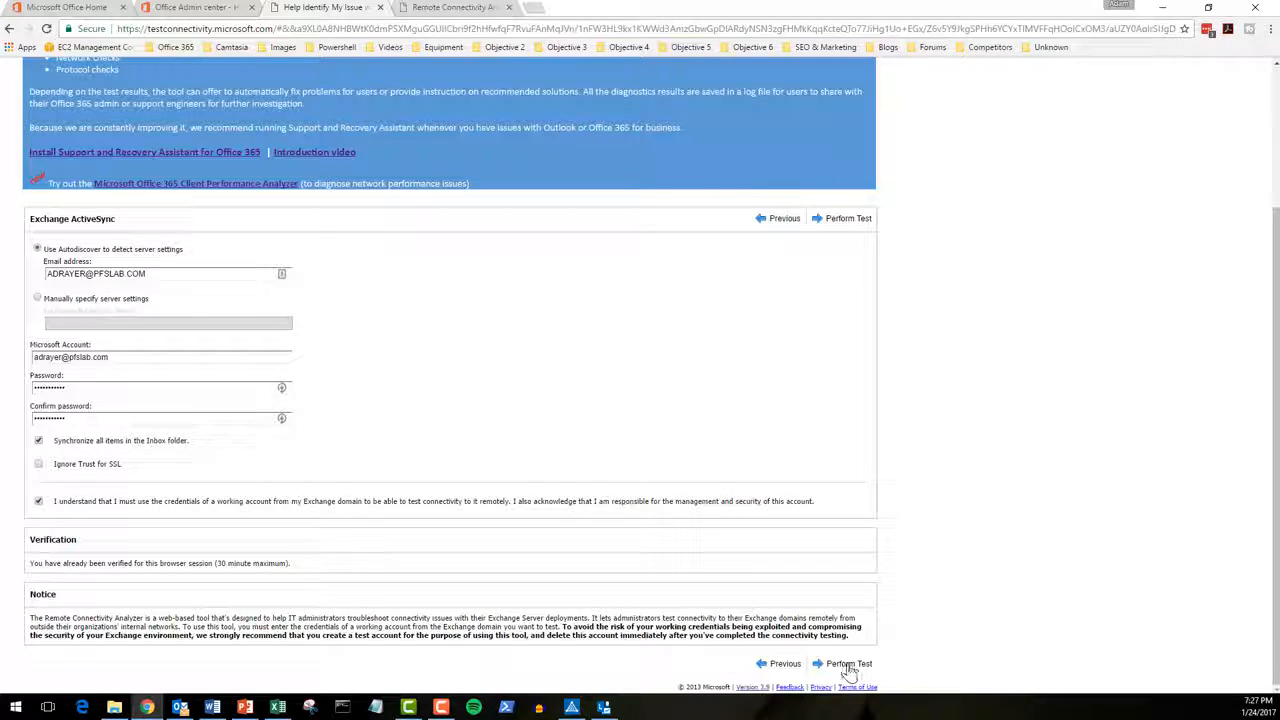
Step: Run the ActiveSync test and expand its test steps down to the SSL certificate check
click(849, 222)
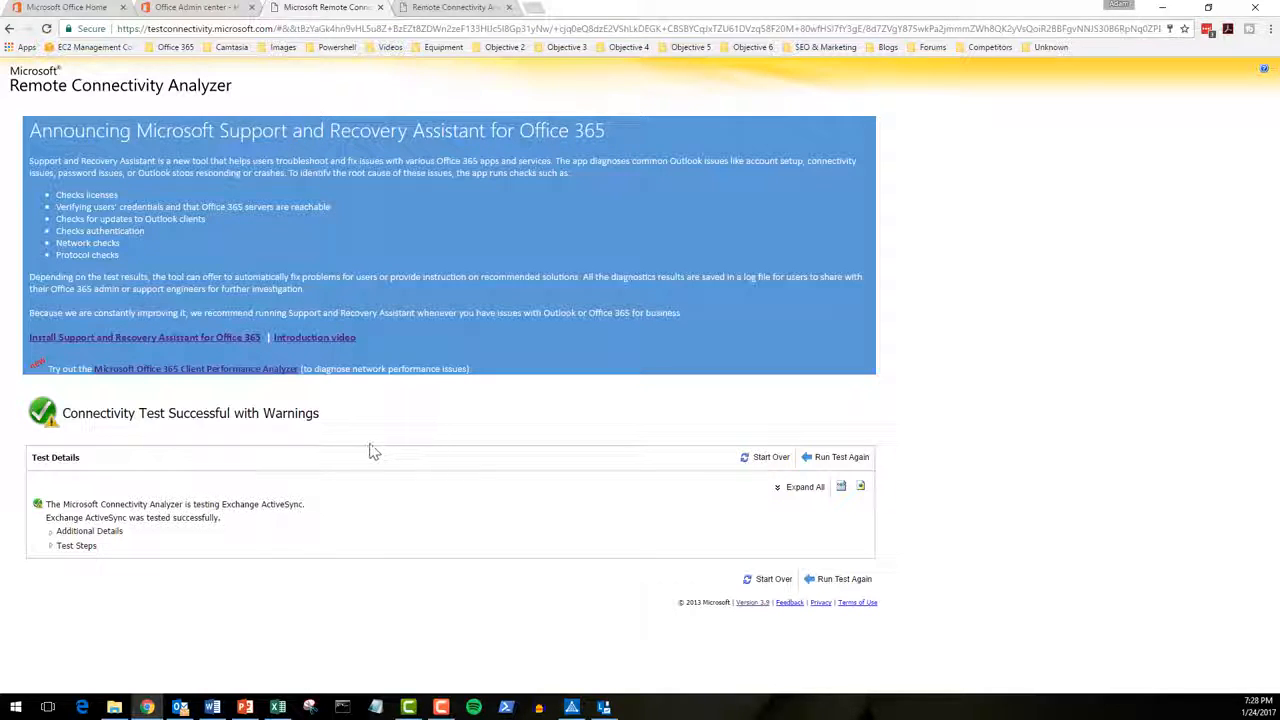
click(53, 547)
scroll(75, 535, down, 1)
scroll(75, 535, down, 2)
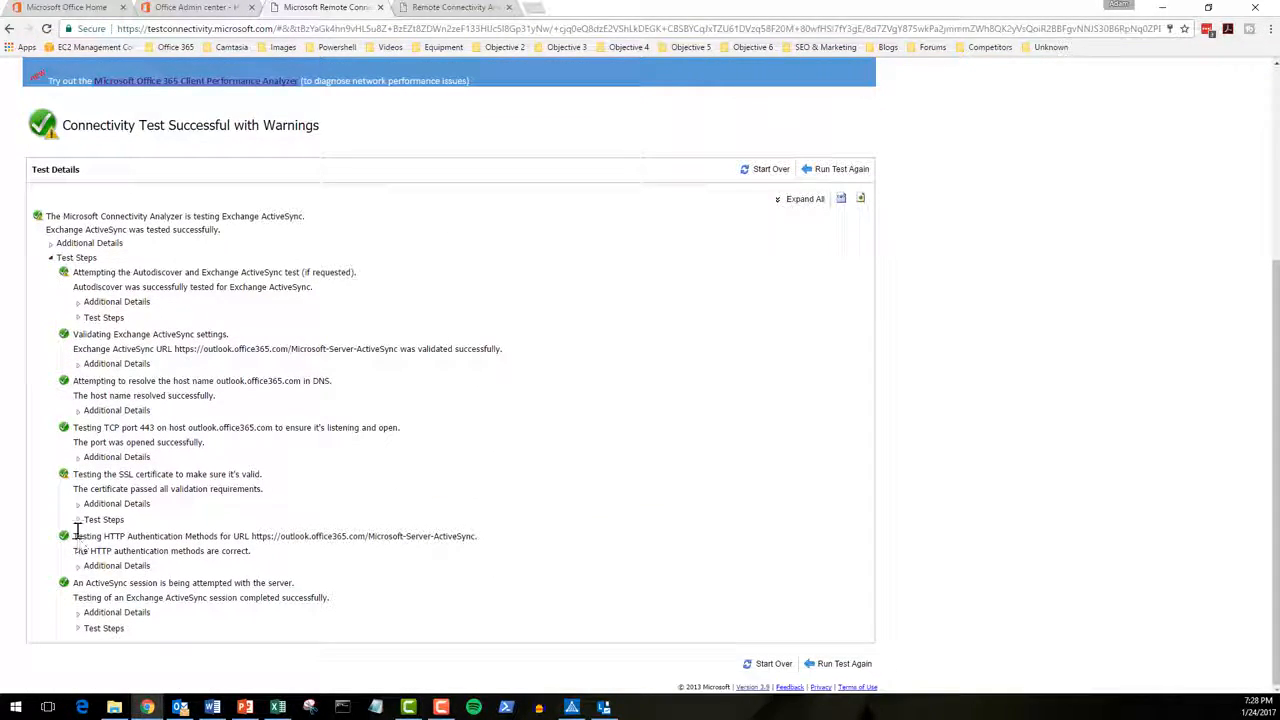
click(82, 521)
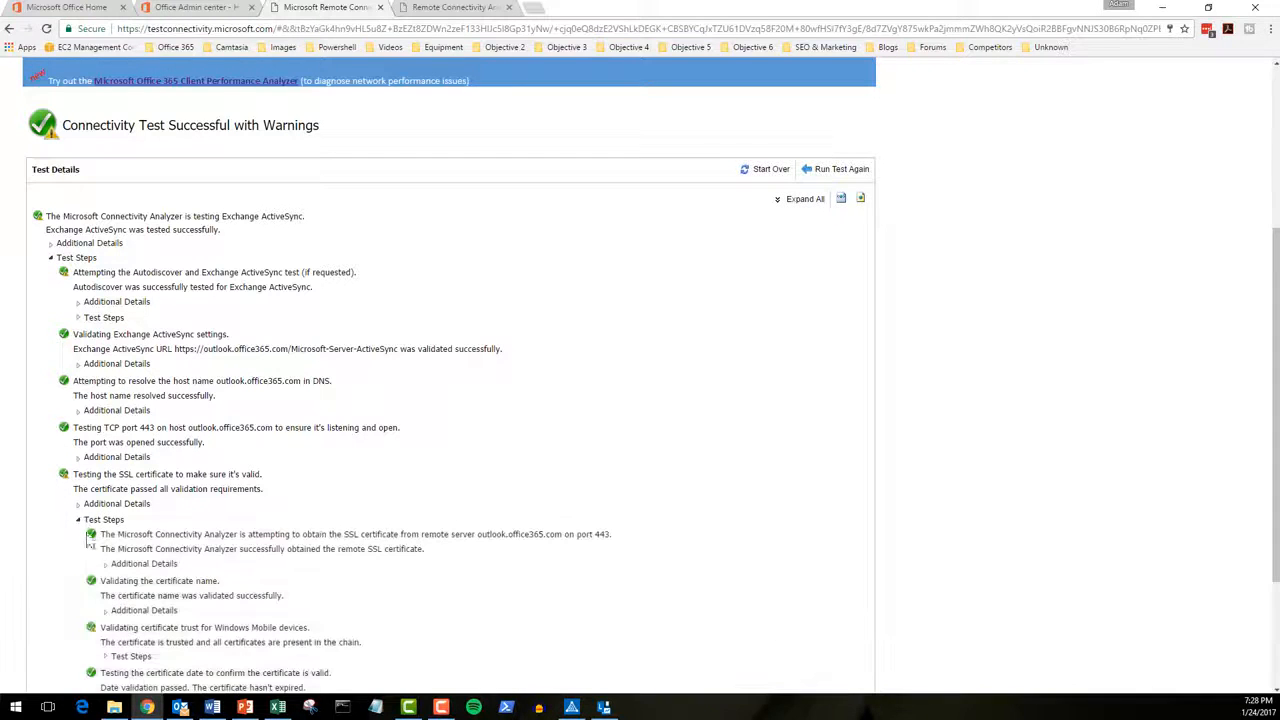
scroll(114, 605, down, 1)
scroll(114, 605, down, 2)
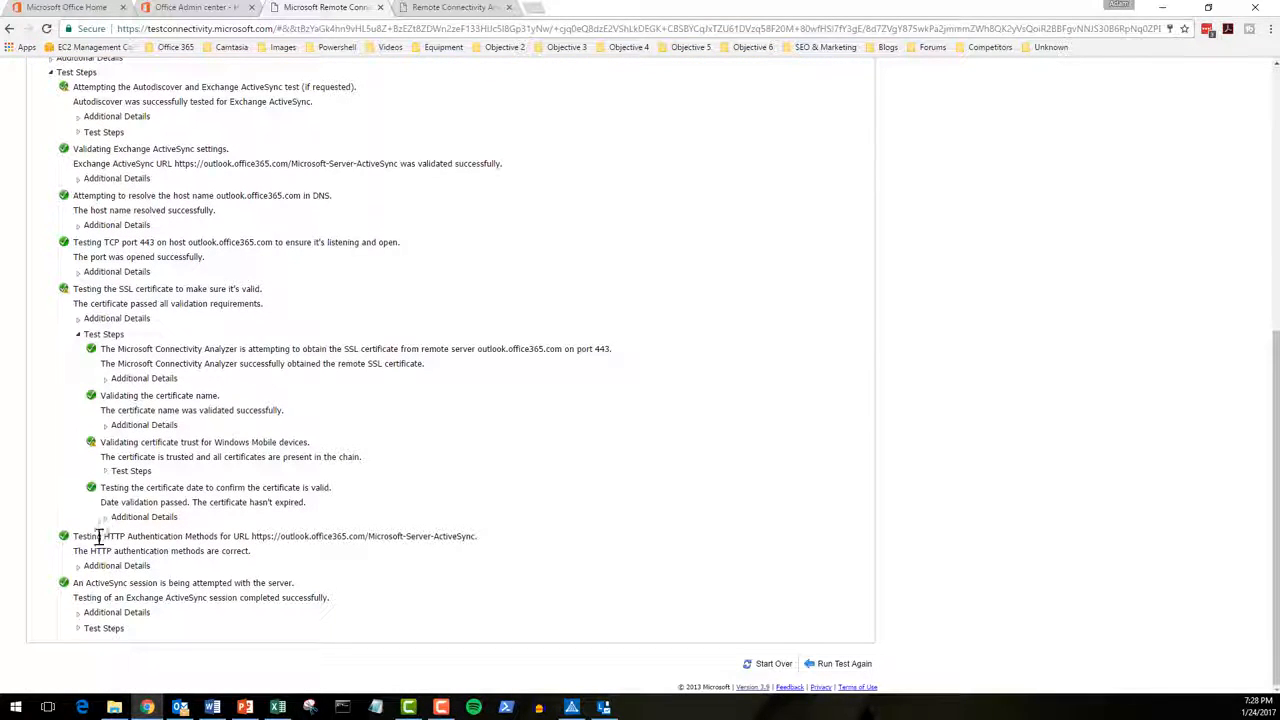
Step: Expand the Windows Mobile certificate trust steps and read the Windows Phone compatibility warning details
click(106, 471)
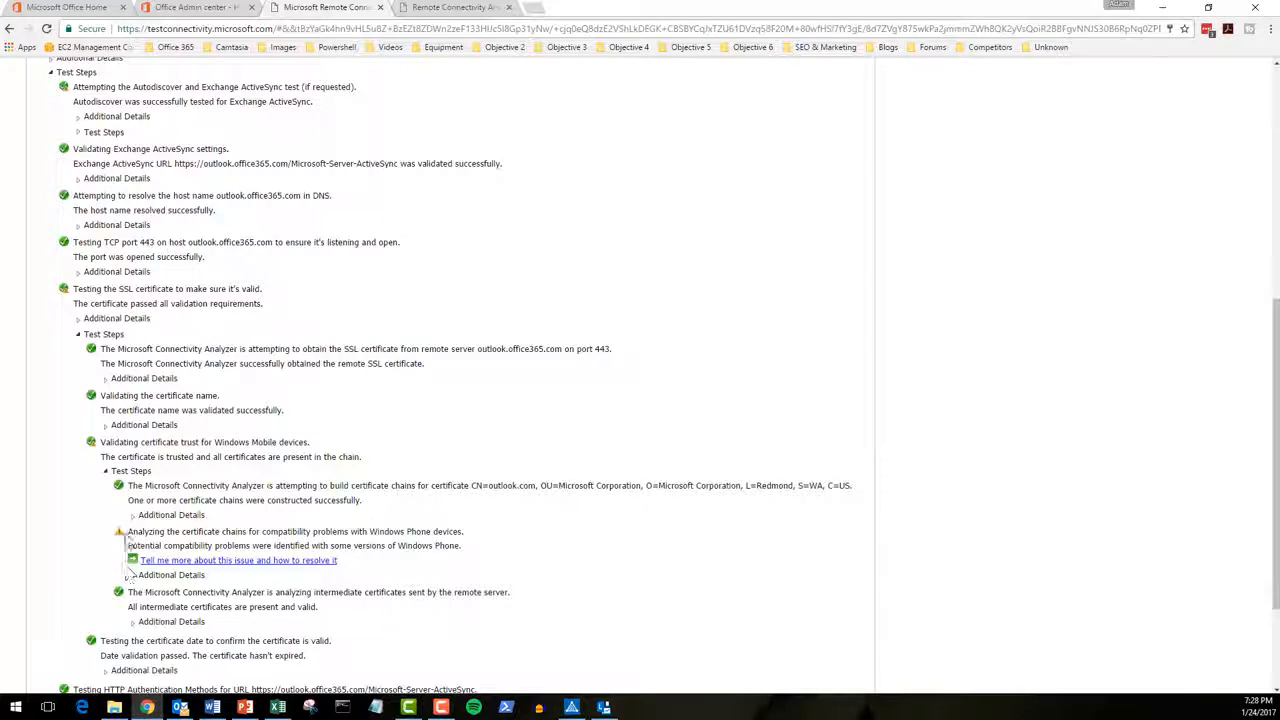
scroll(180, 540, down, 1)
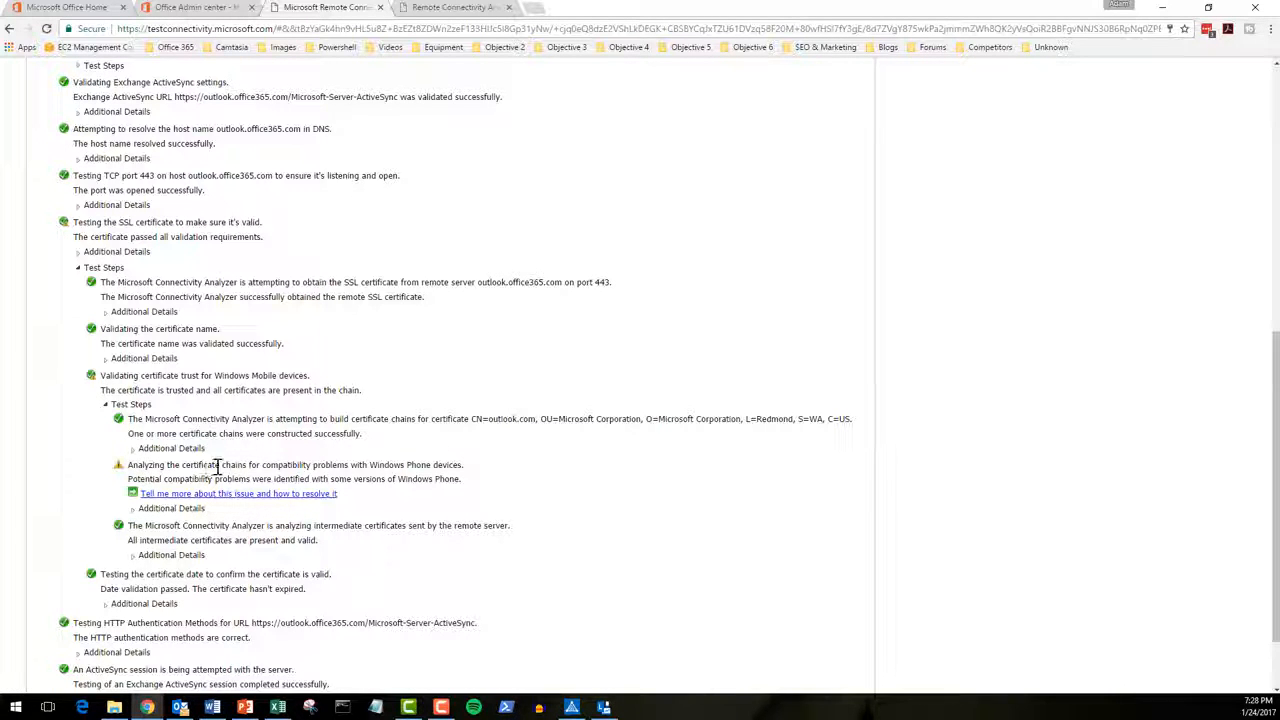
scroll(250, 480, down, 1)
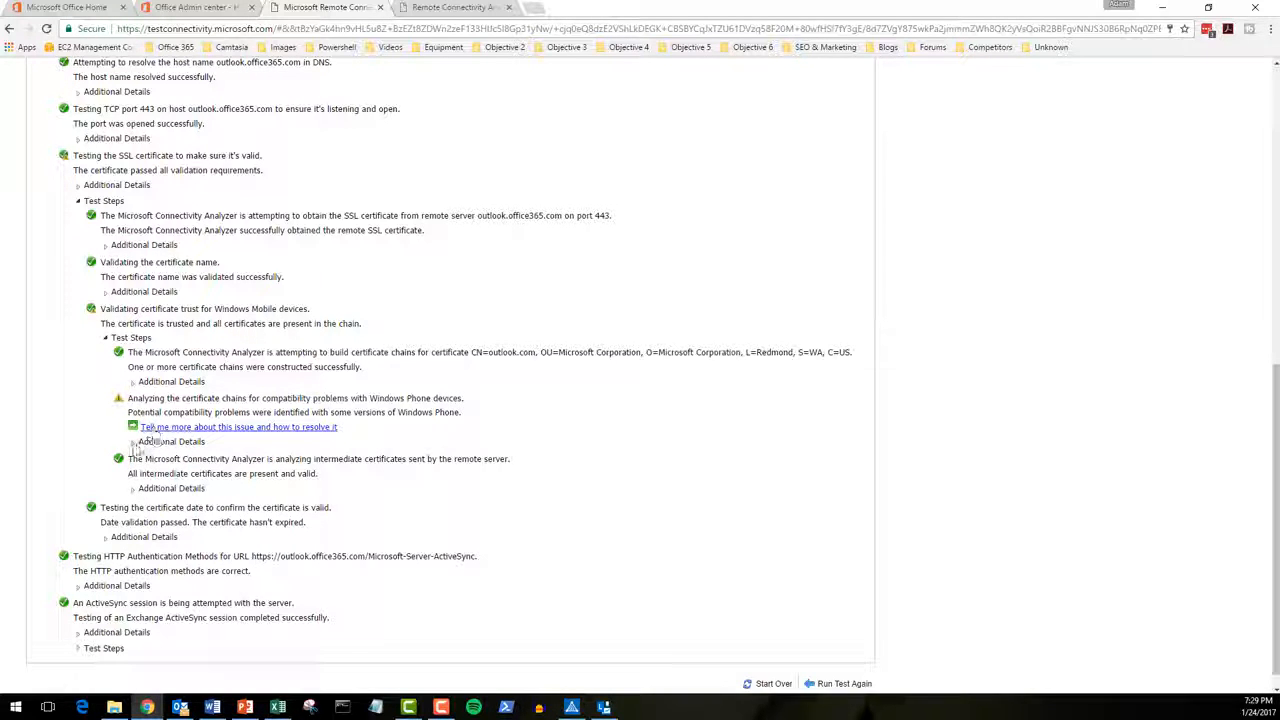
click(132, 441)
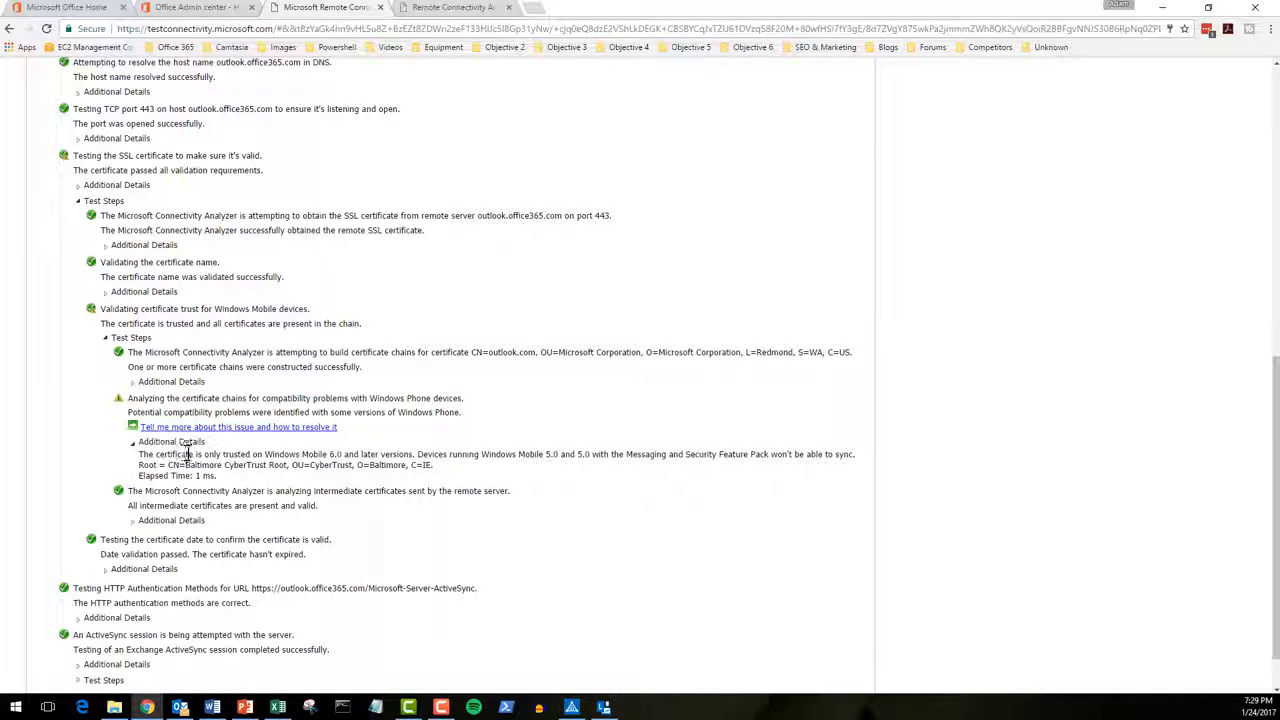
drag(329, 454, 395, 454)
drag(545, 454, 606, 454)
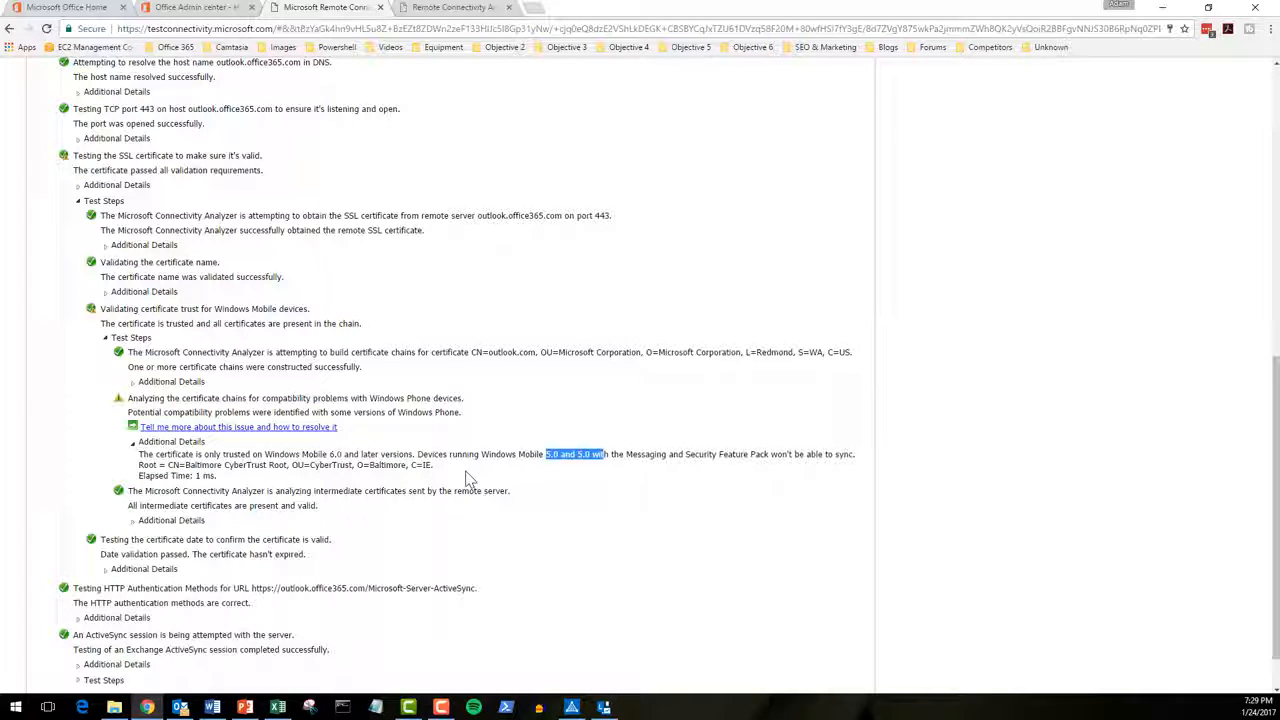
scroll(386, 457, up, 4)
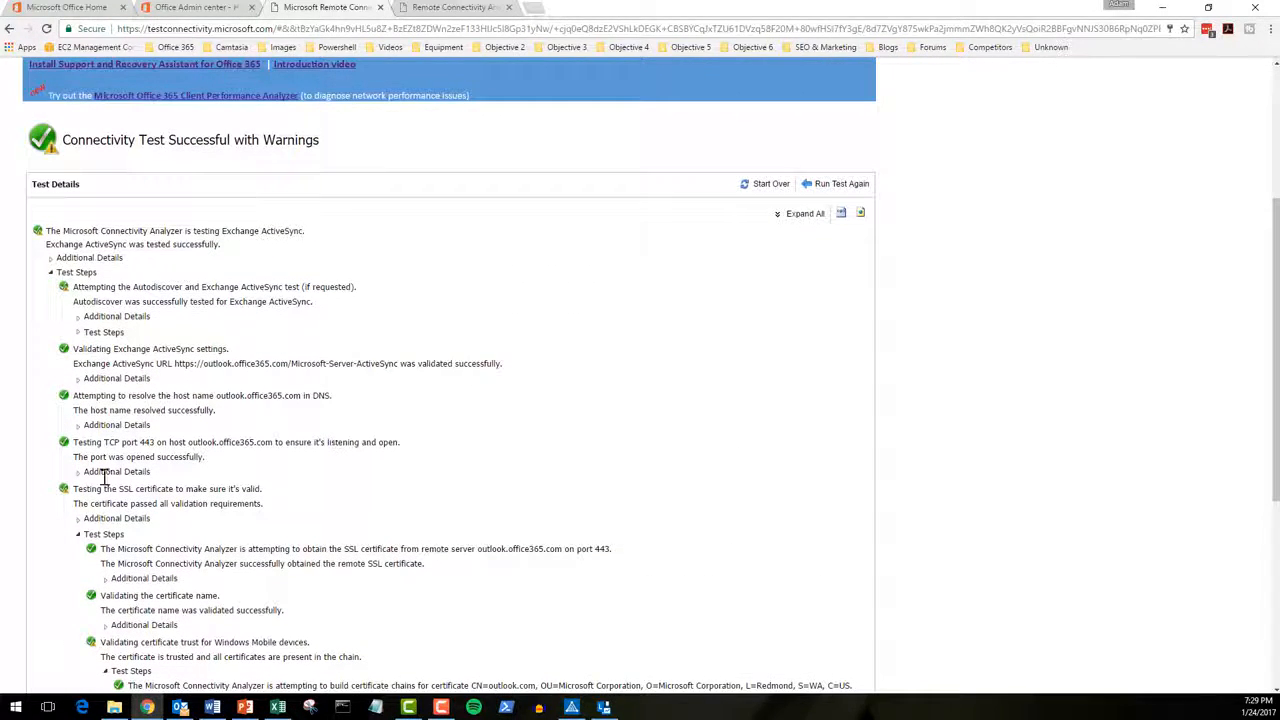
Step: Expand the Autodiscover attempt steps down to the HTTP redirect method
click(78, 332)
click(105, 392)
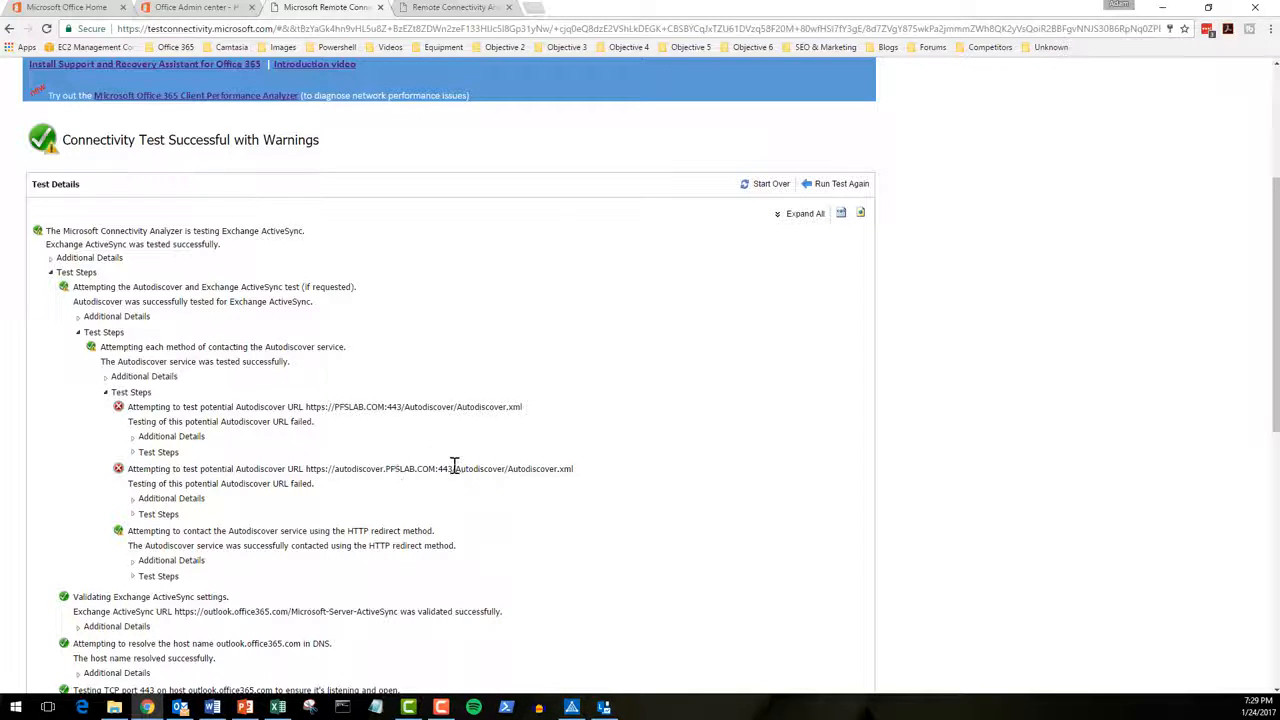
scroll(510, 467, down, 1)
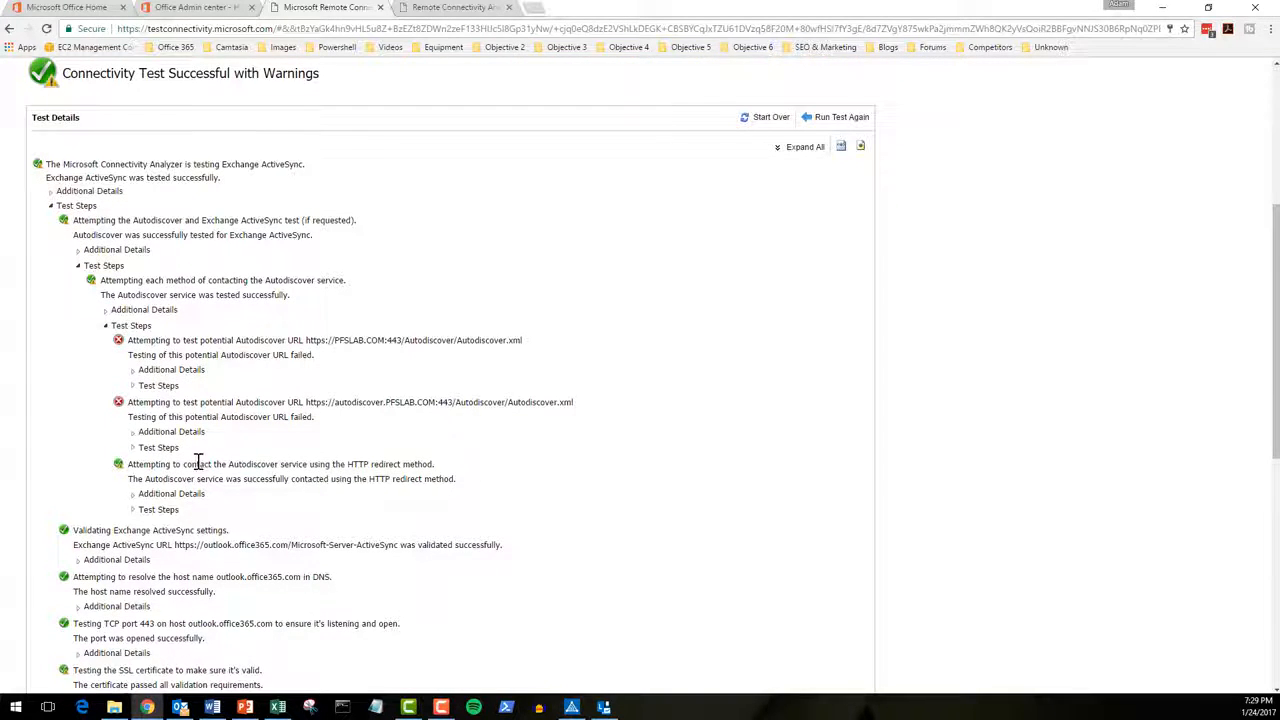
scroll(374, 372, down, 1)
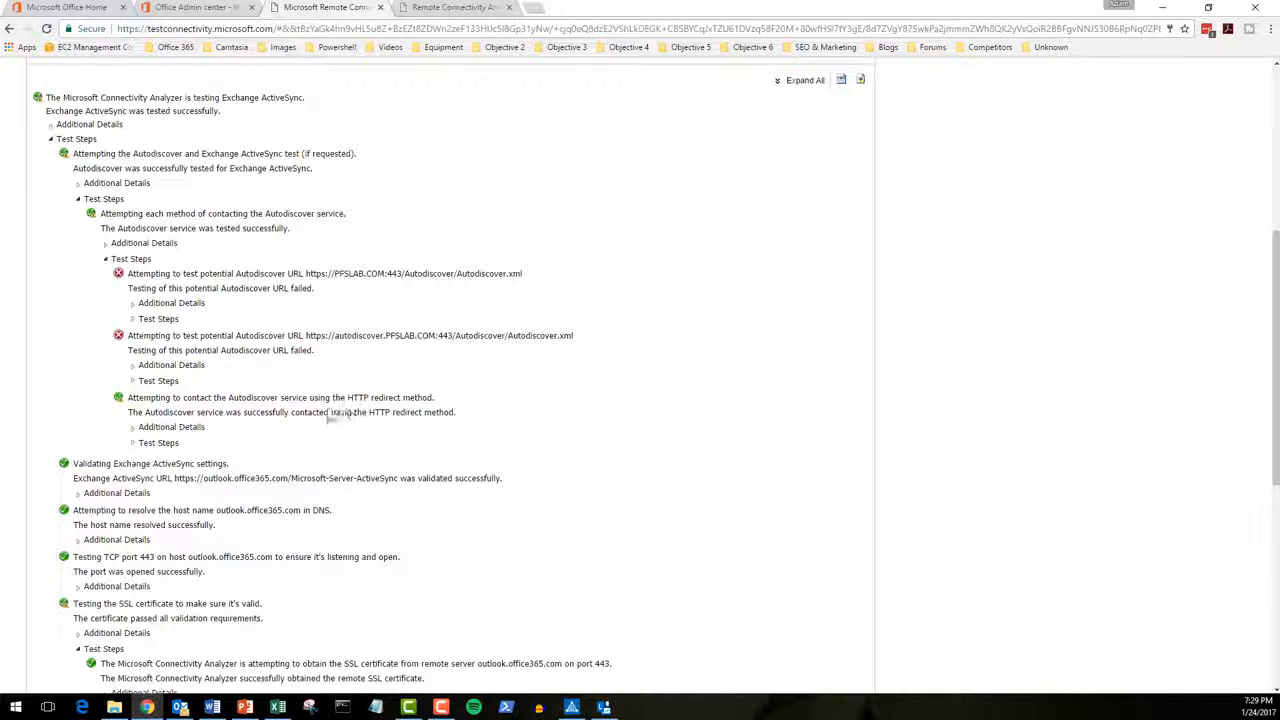
click(136, 443)
scroll(145, 540, down, 1)
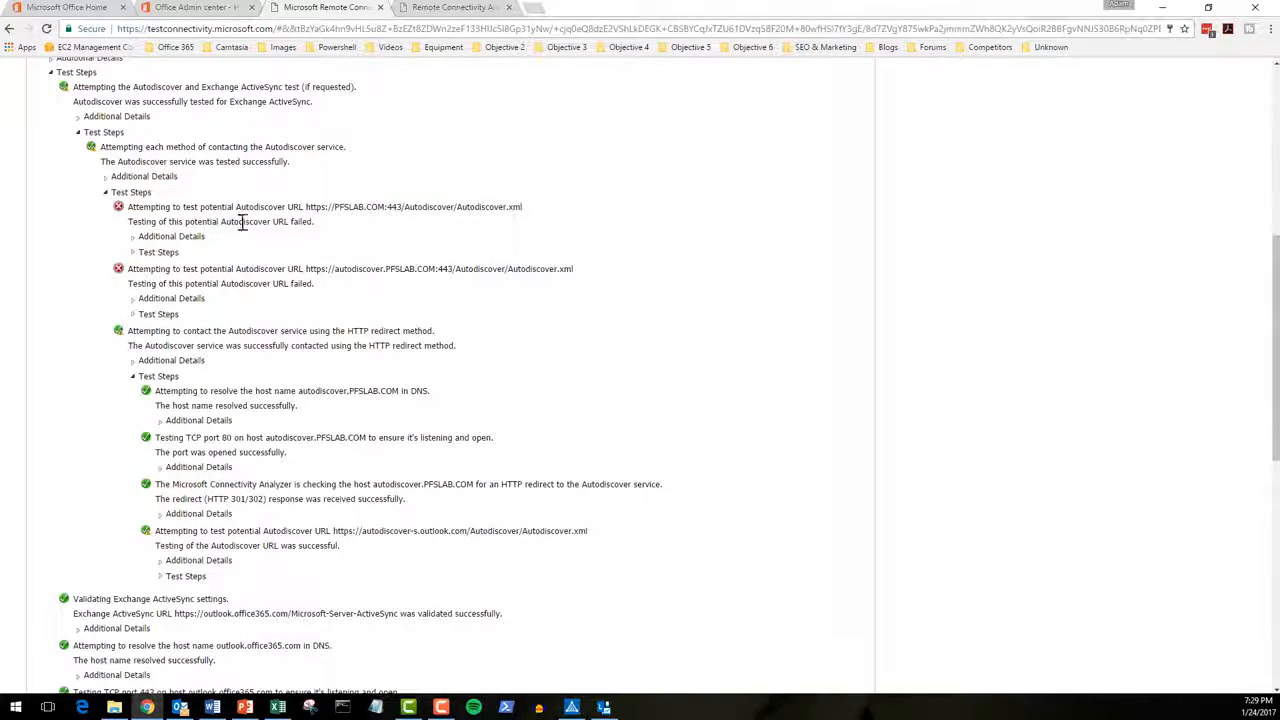
scroll(200, 476, down, 1)
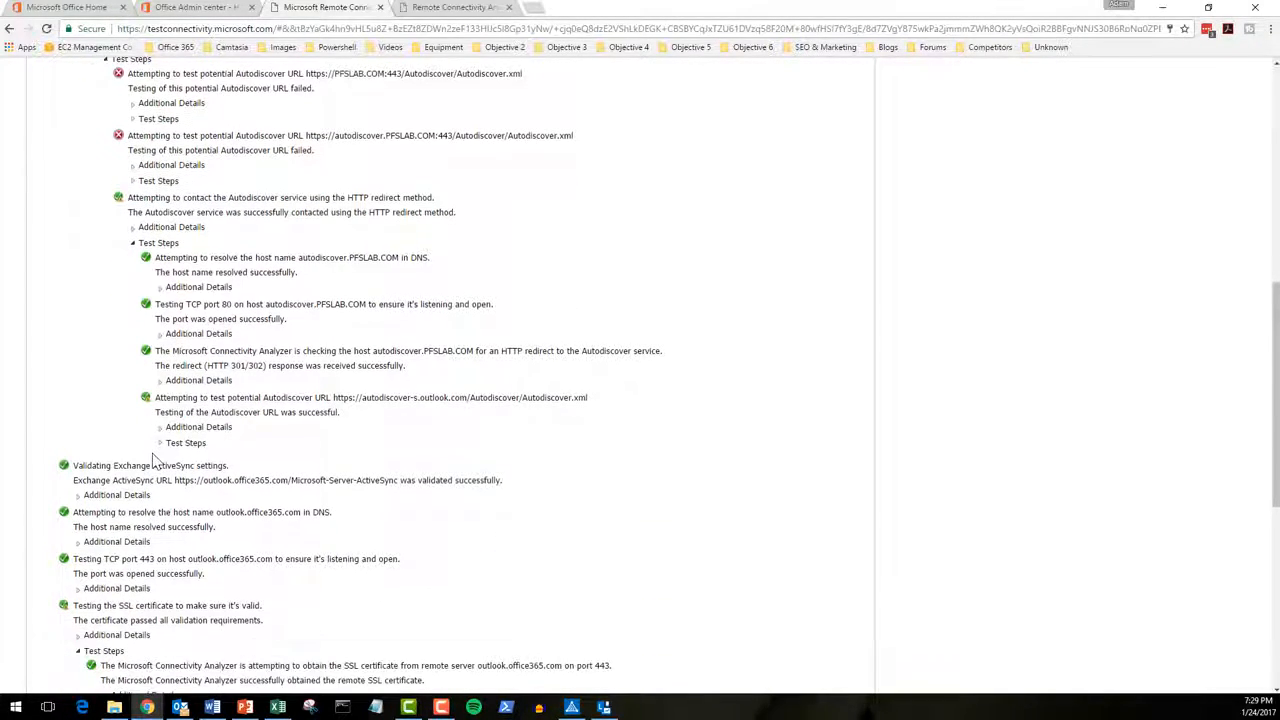
Step: Expand the autodiscover-s.outlook.com URL, SSL certificate and certificate trust validation sub-steps
click(160, 444)
scroll(162, 452, down, 2)
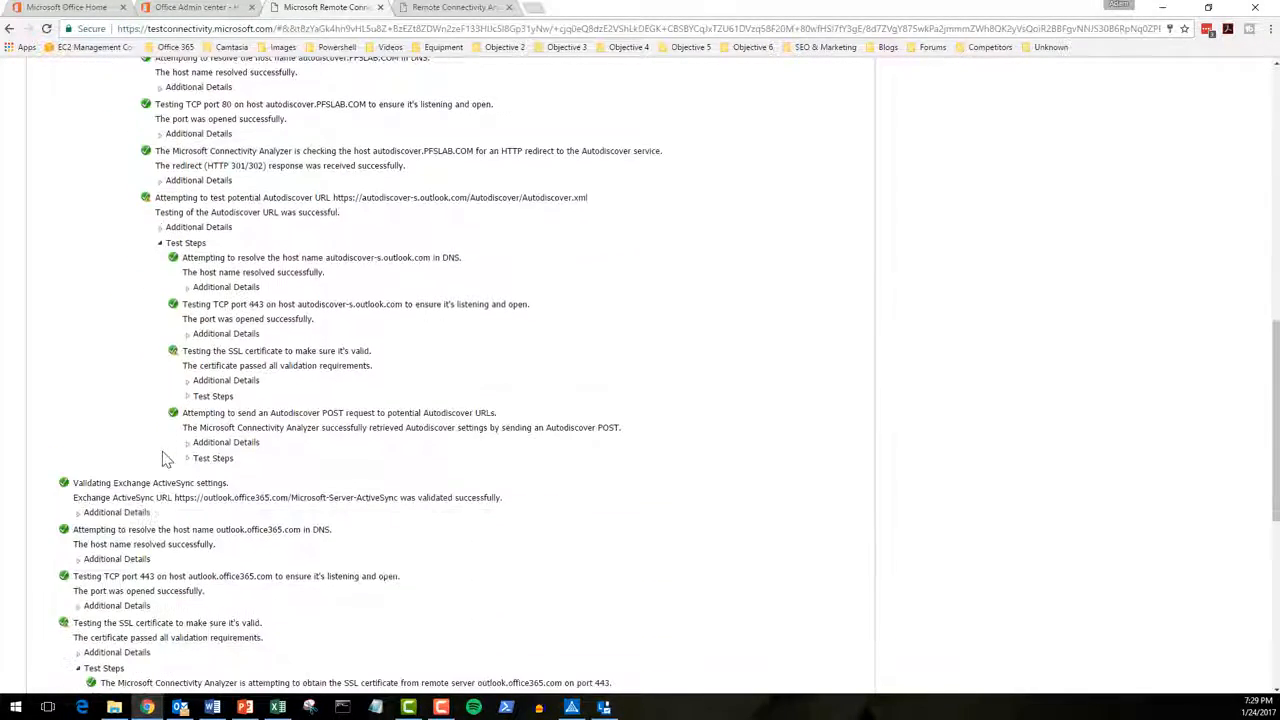
click(187, 396)
scroll(192, 400, down, 1)
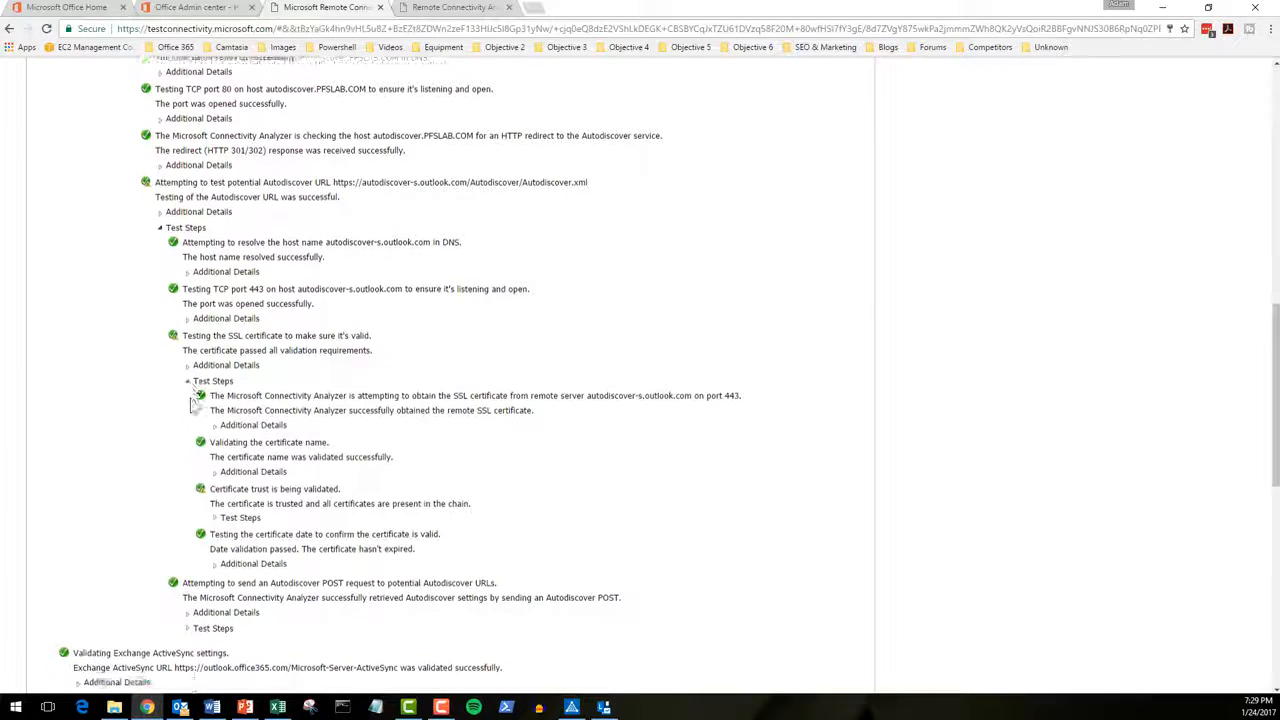
click(214, 400)
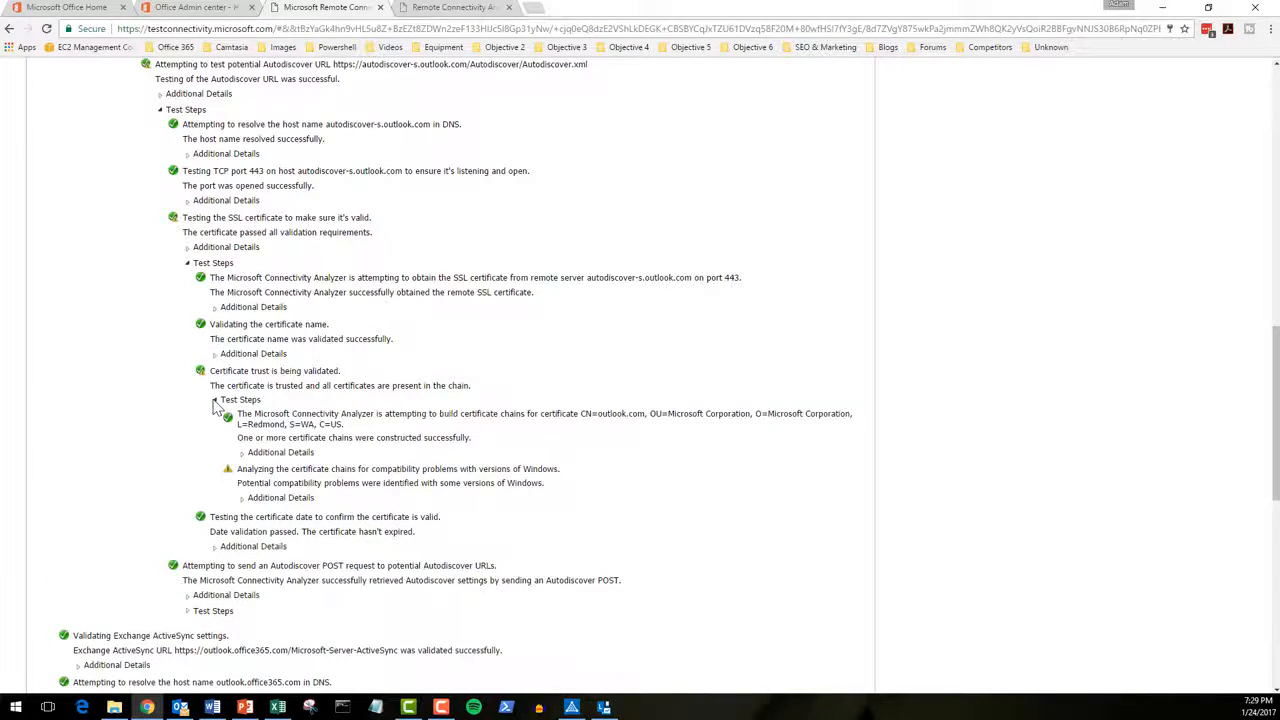
scroll(280, 445, down, 1)
Step: Show the warning's details, reviewing the Root Certificate Update and Update Root Certificates explanation
drag(238, 410, 560, 420)
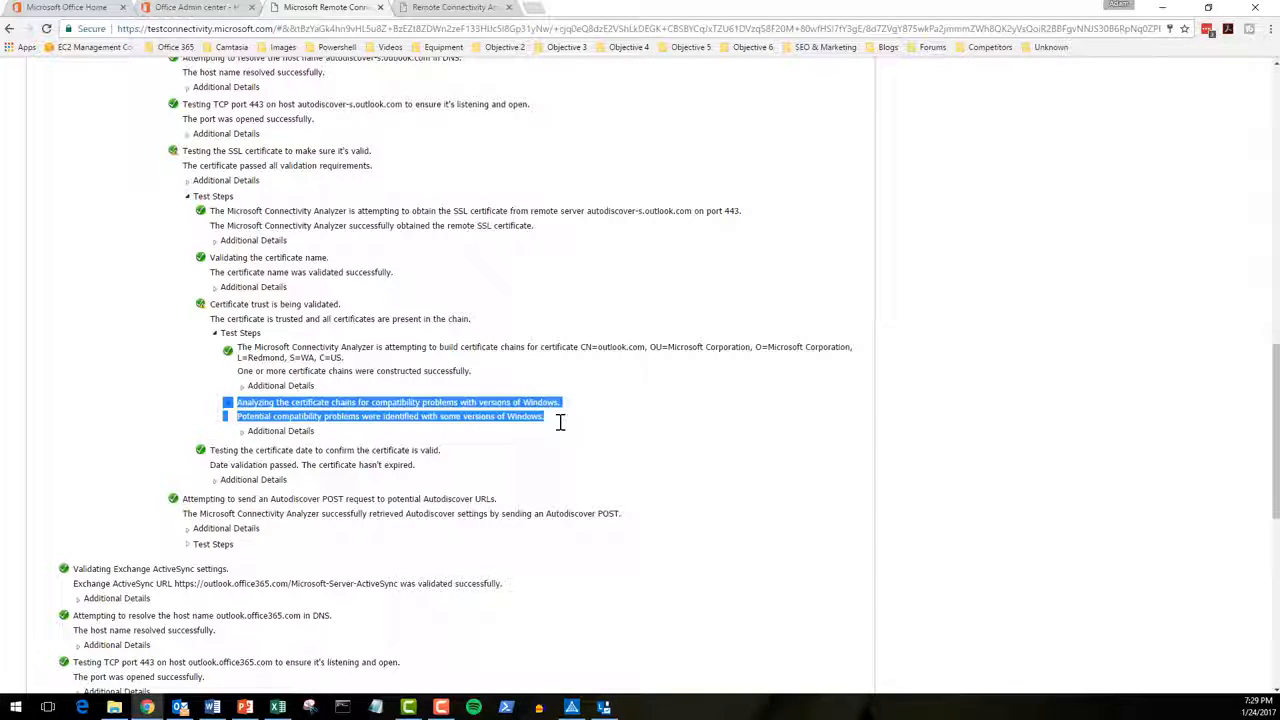
click(242, 431)
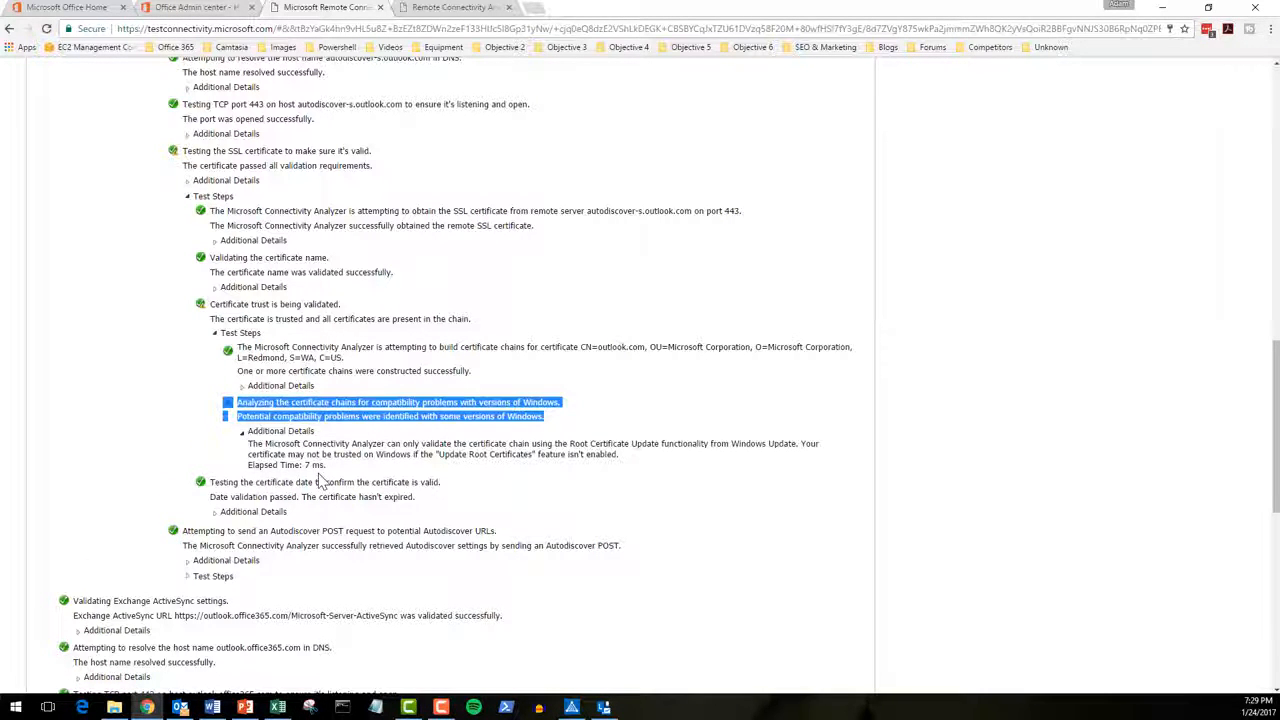
click(254, 446)
drag(252, 446, 446, 473)
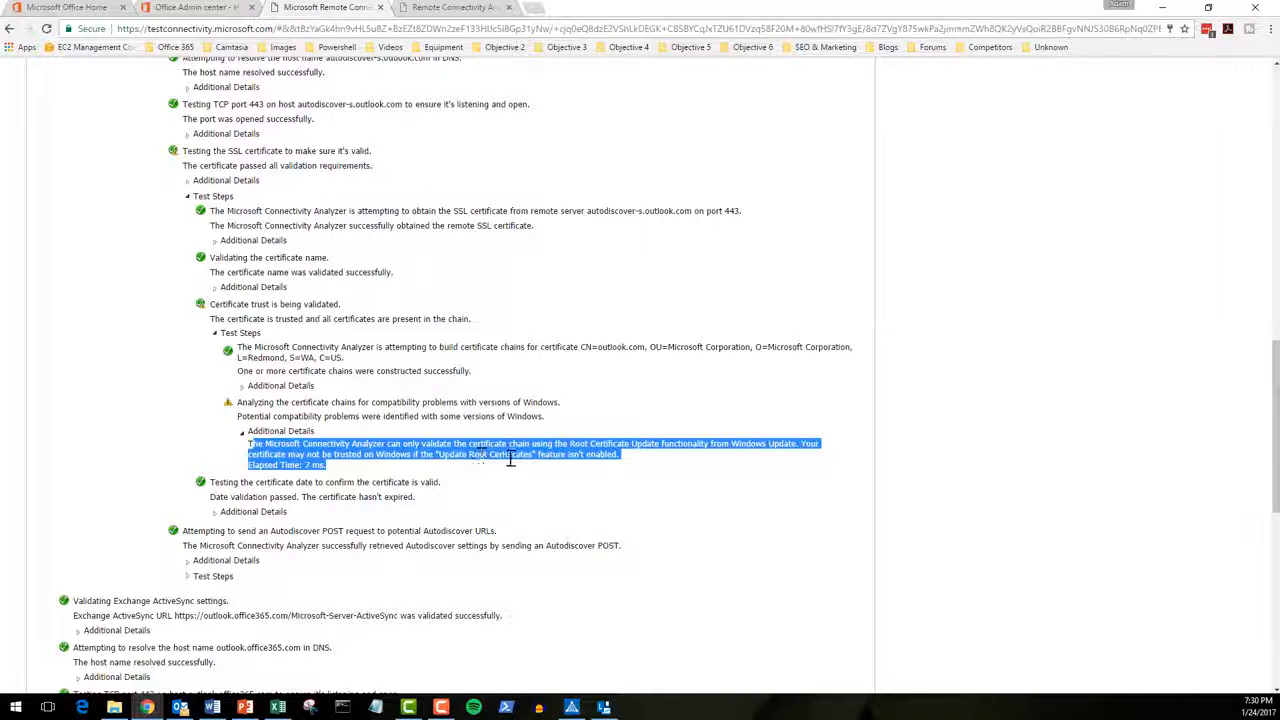
click(651, 461)
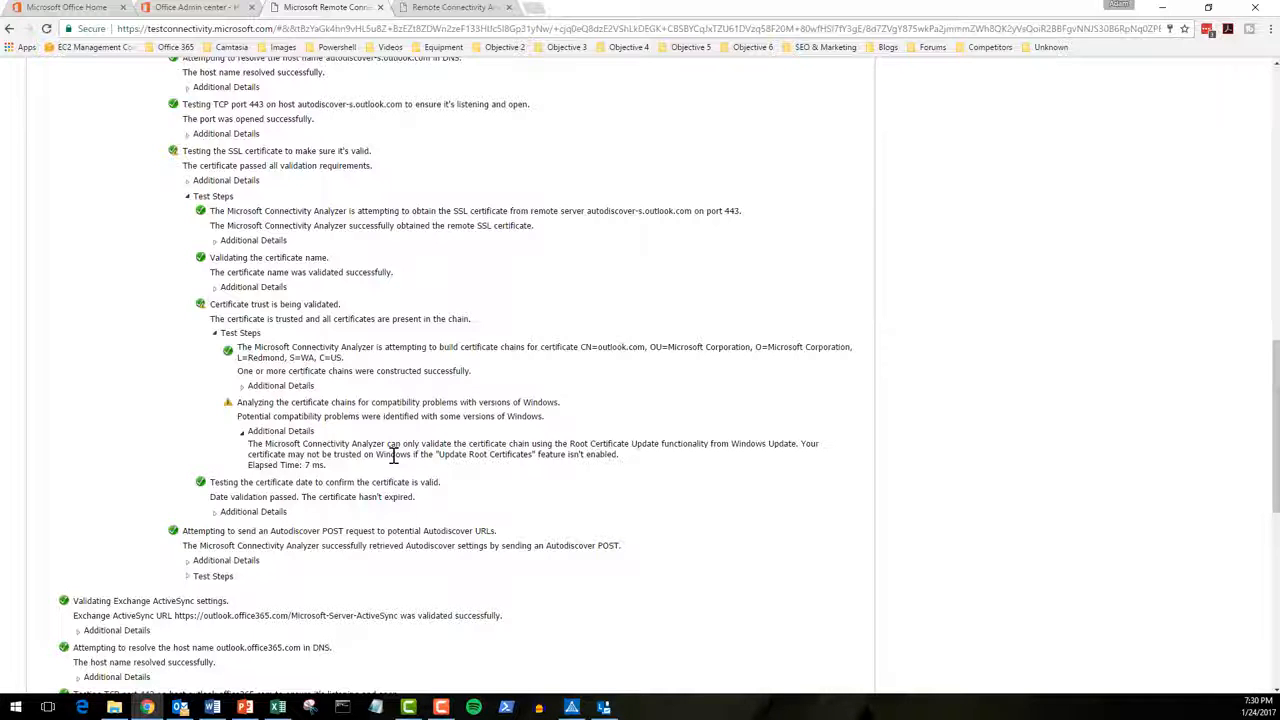
drag(441, 455, 526, 456)
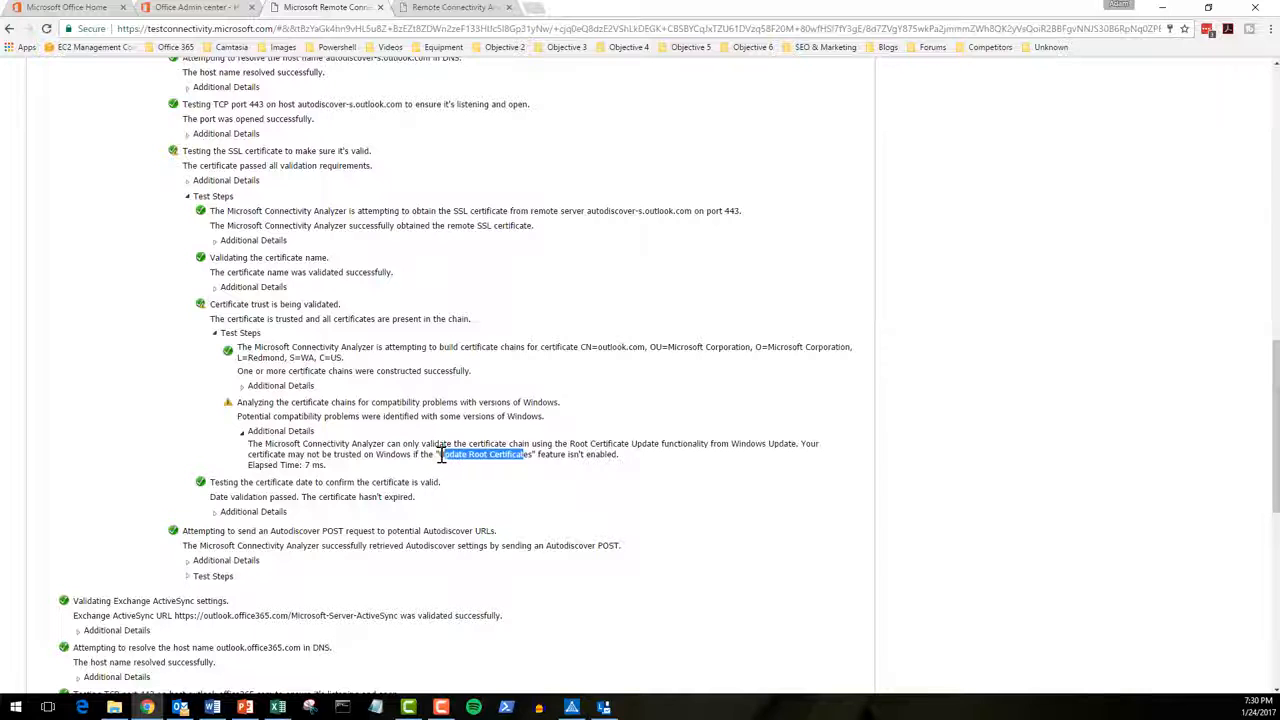
click(443, 456)
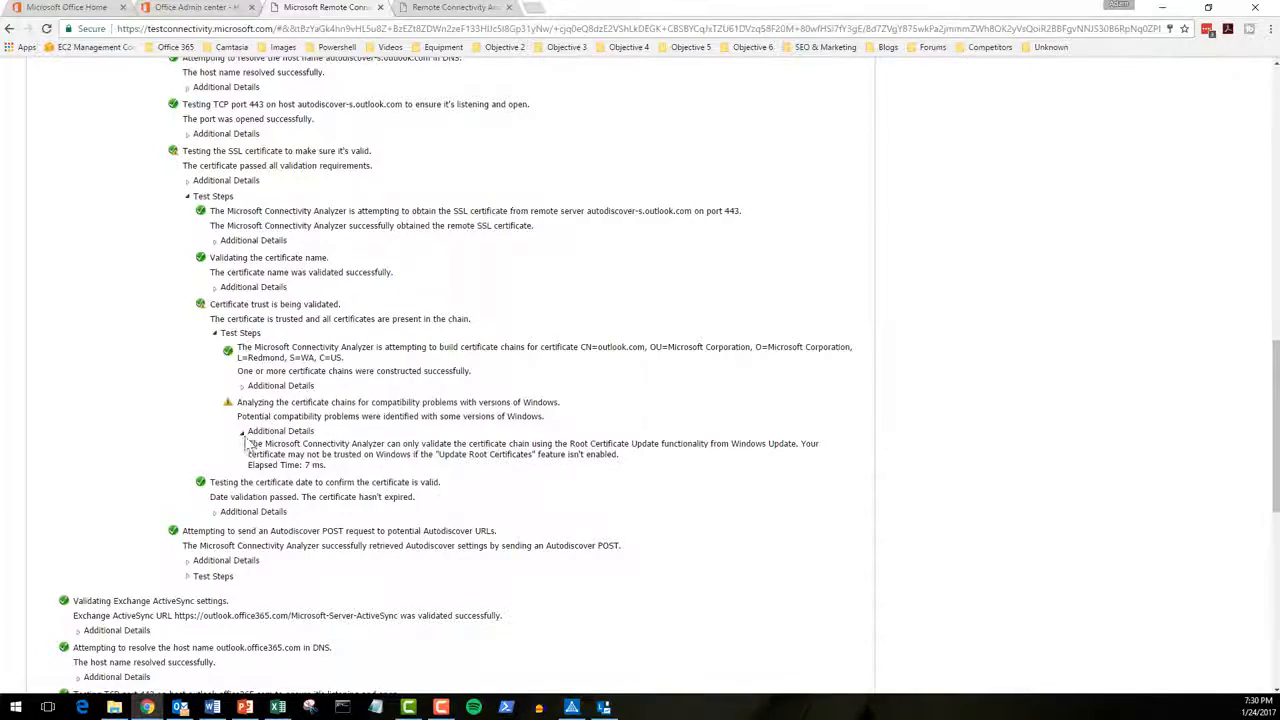
Step: Leave the ActiveSync results via Run Test Again and Previous, back to the test list
scroll(255, 447, down, 4)
scroll(255, 447, down, 6)
scroll(255, 447, up, 11)
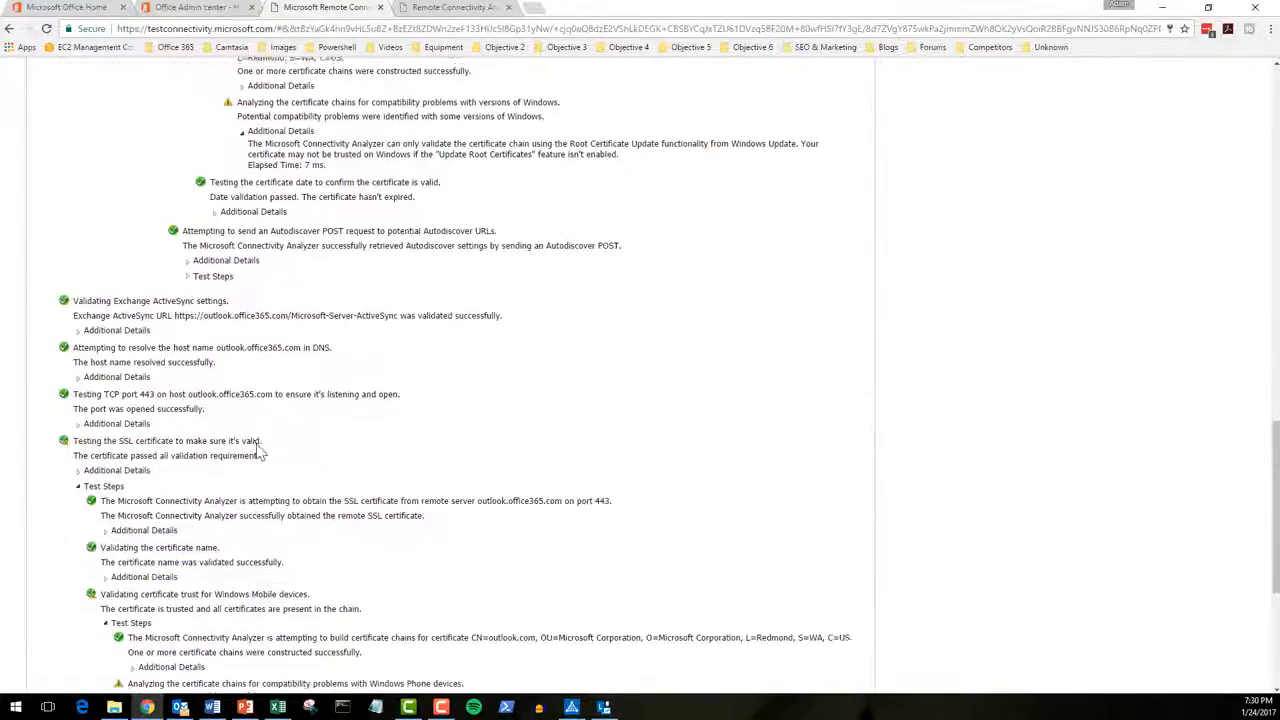
scroll(258, 451, up, 10)
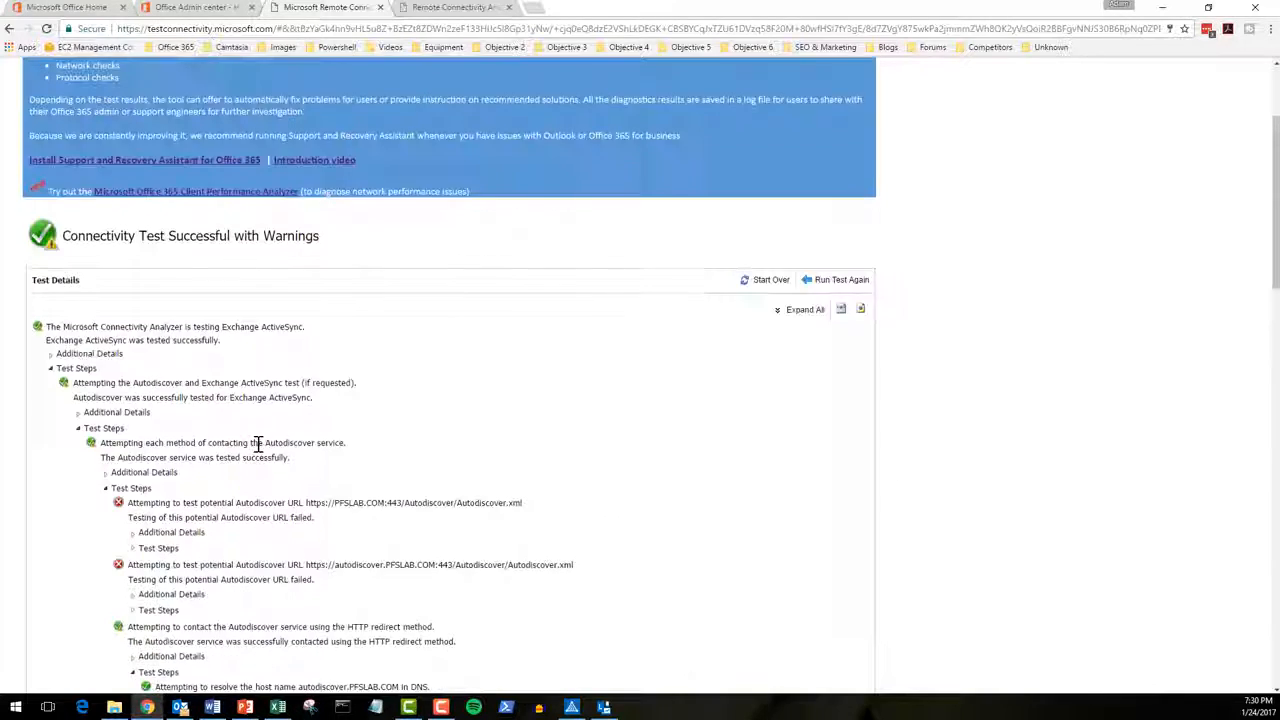
scroll(259, 443, up, 1)
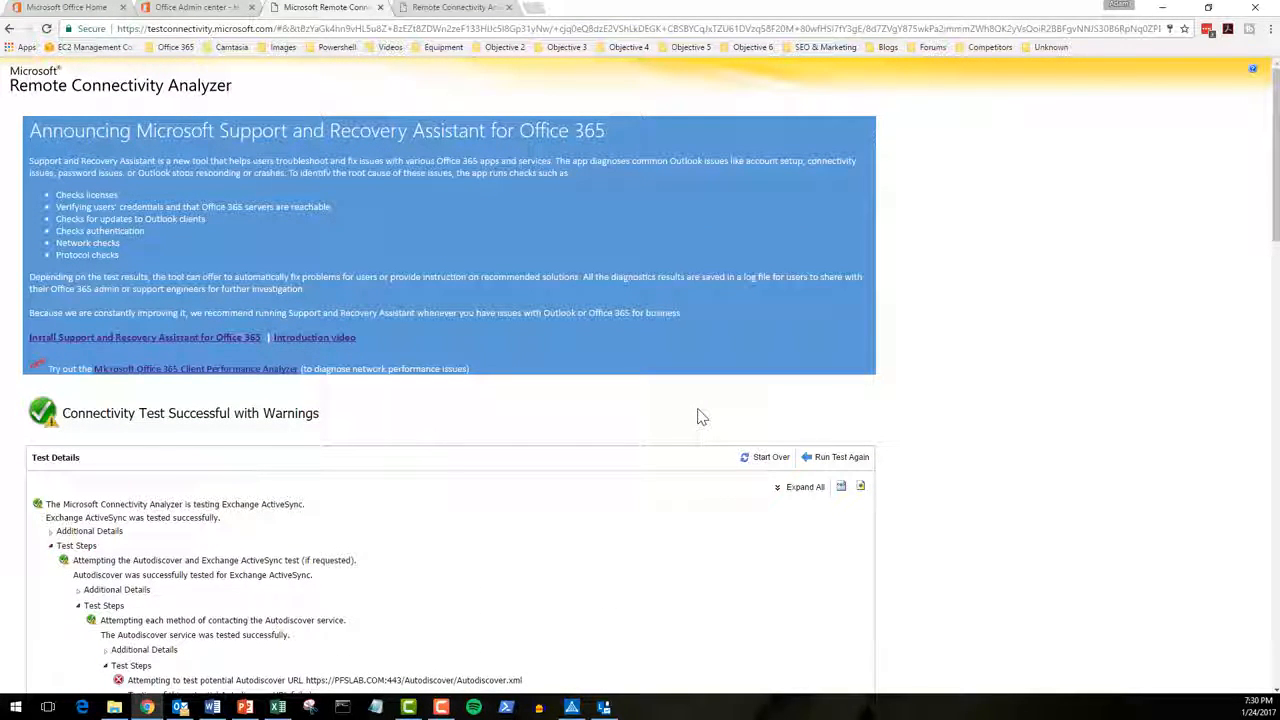
click(836, 457)
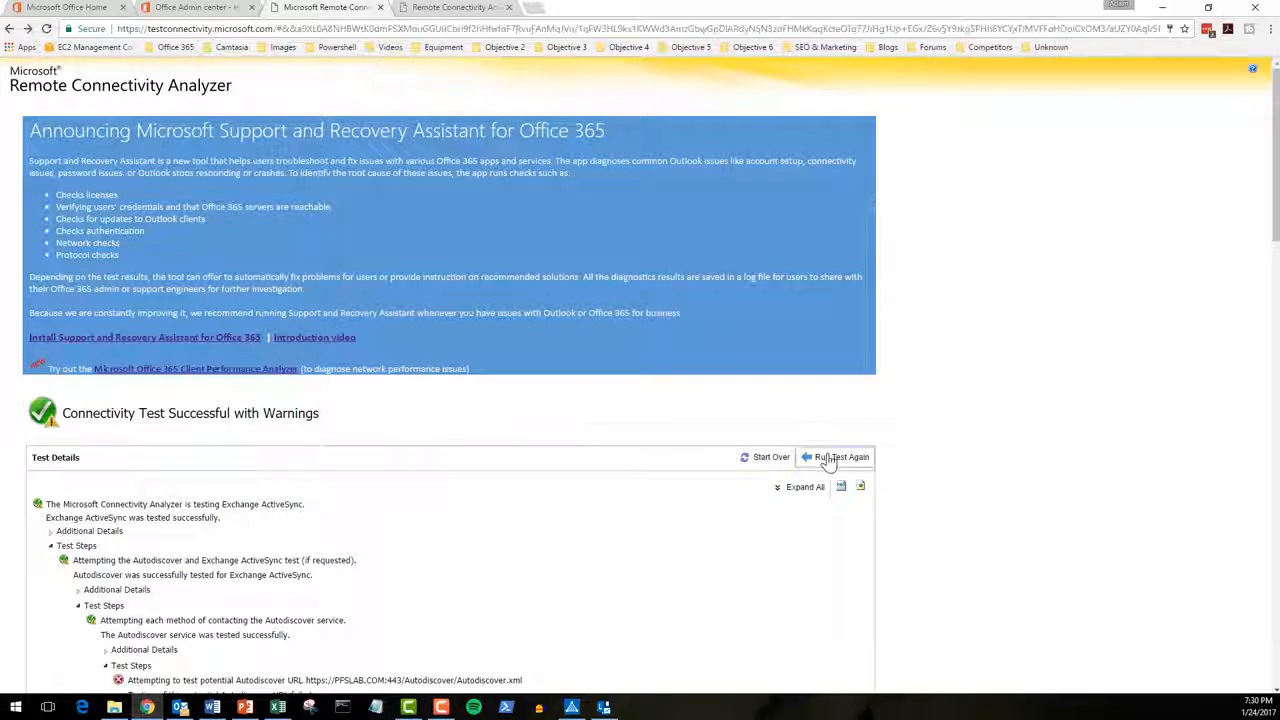
click(770, 404)
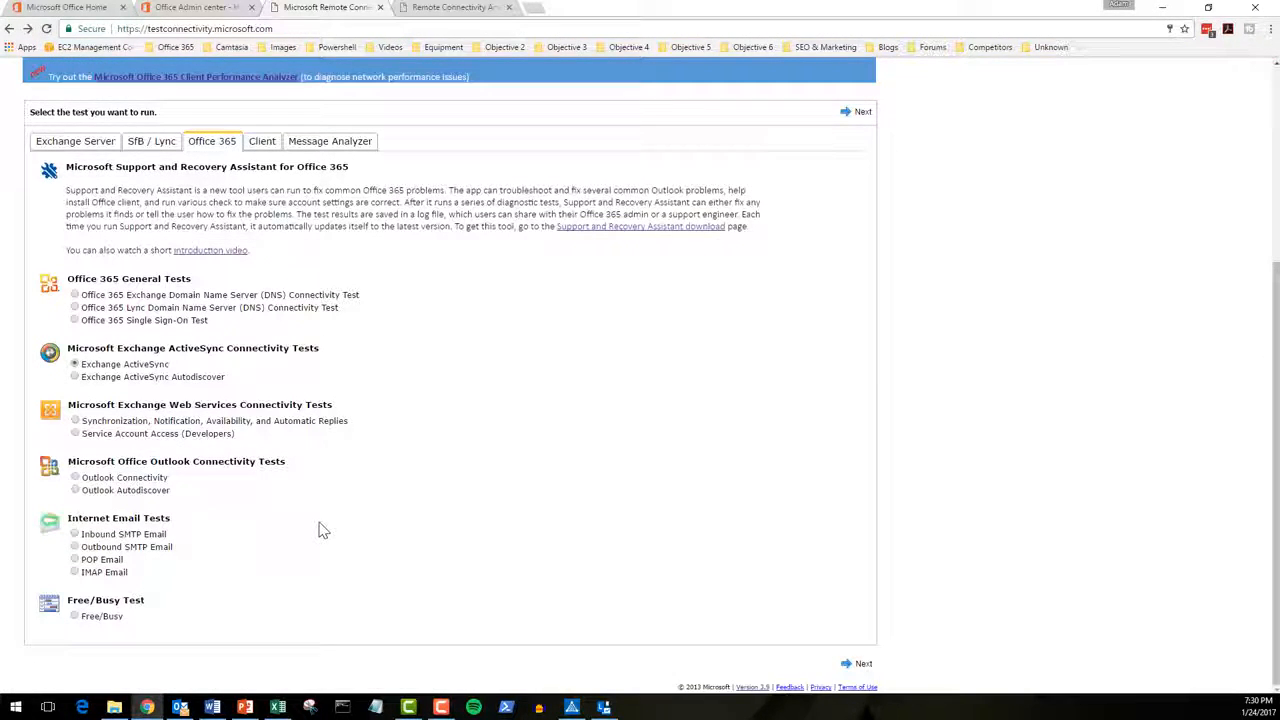
Step: Run the Outlook Connectivity test with the lab account's e-mail address and the credential acknowledgement ticked
click(75, 478)
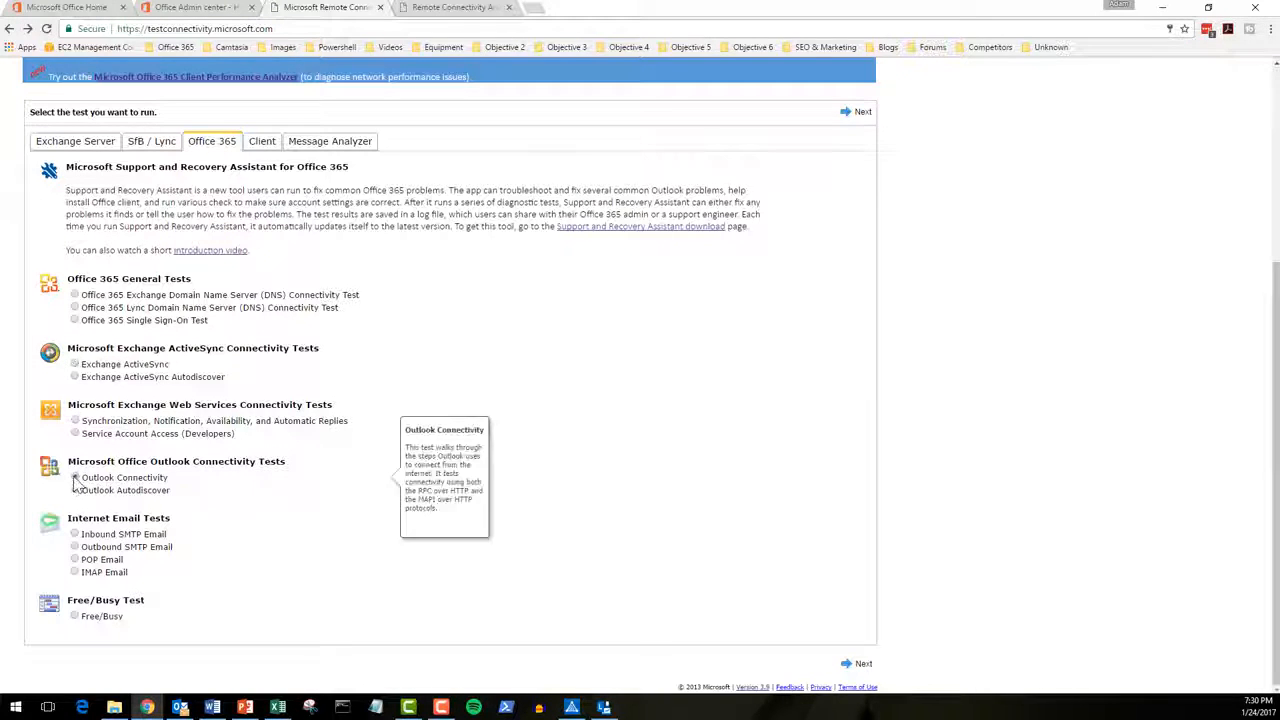
click(862, 112)
click(107, 217)
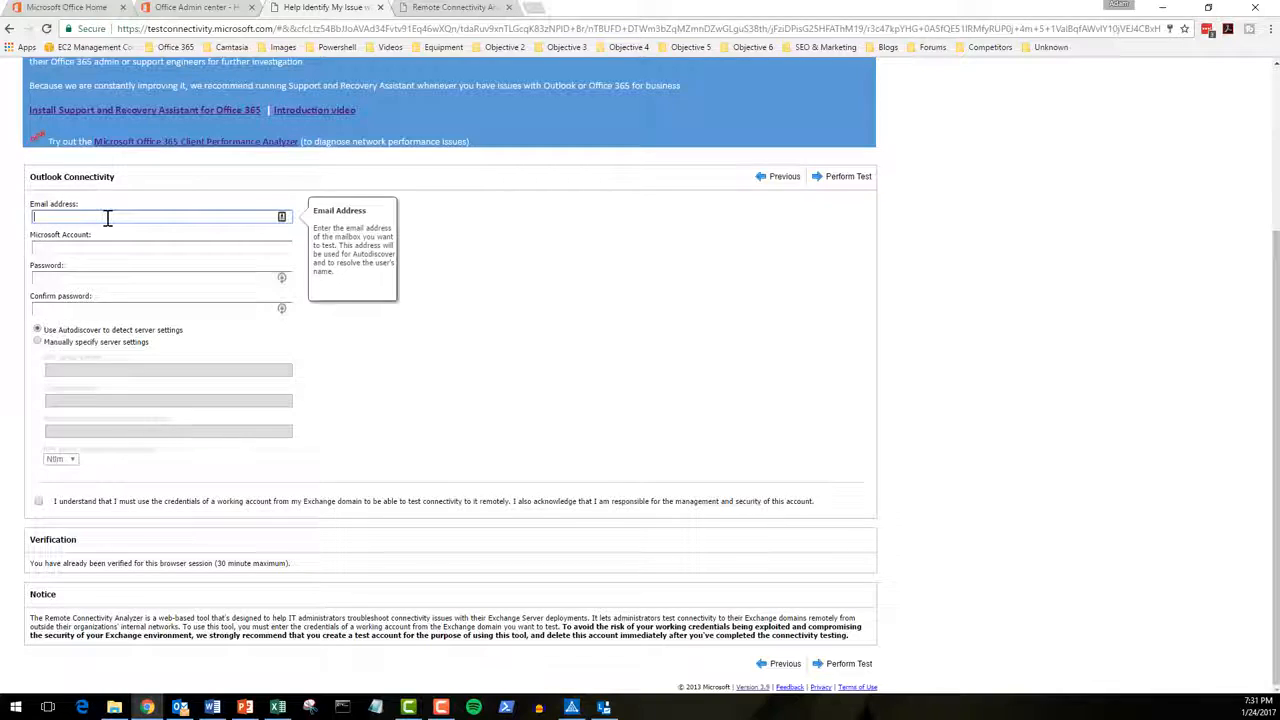
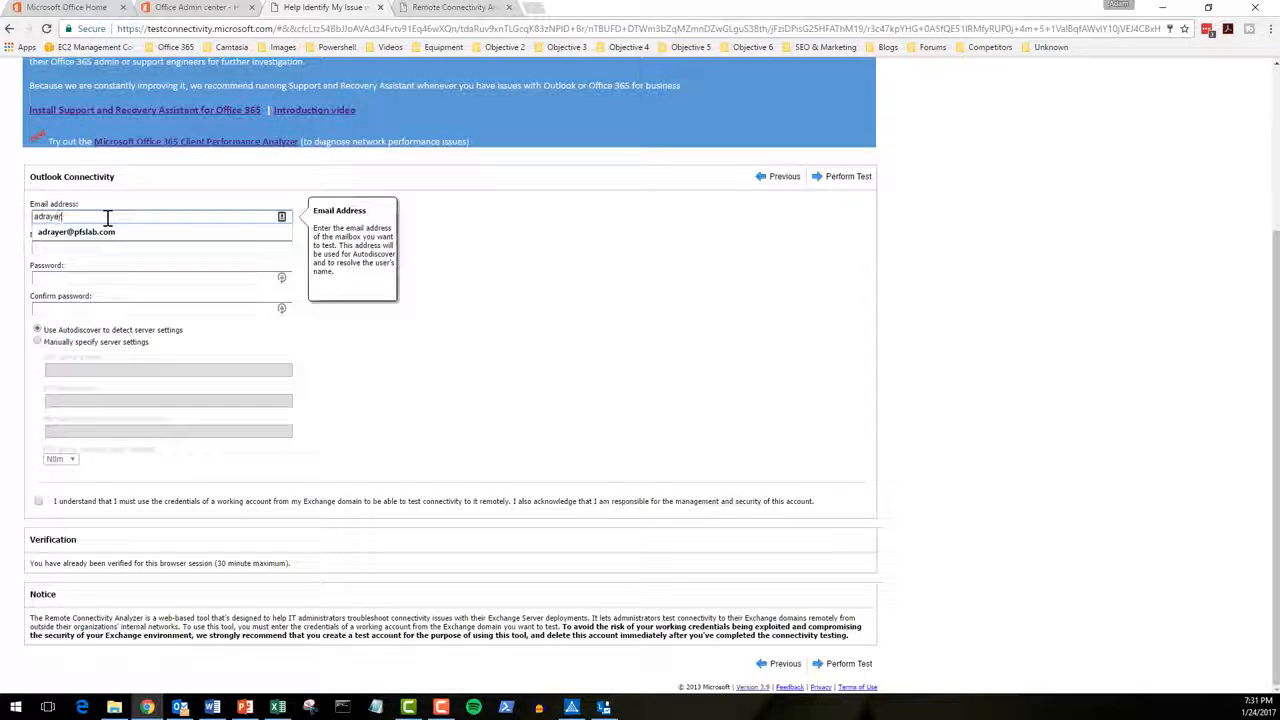
click(107, 231)
click(38, 500)
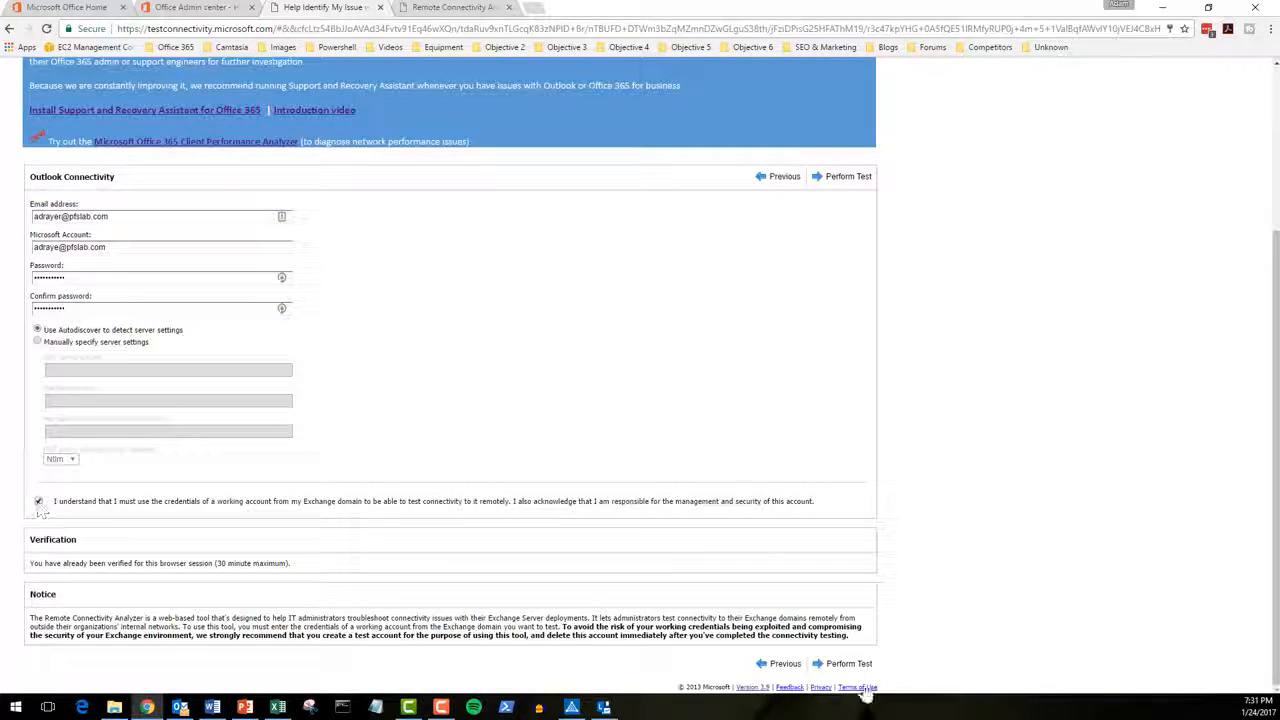
click(849, 663)
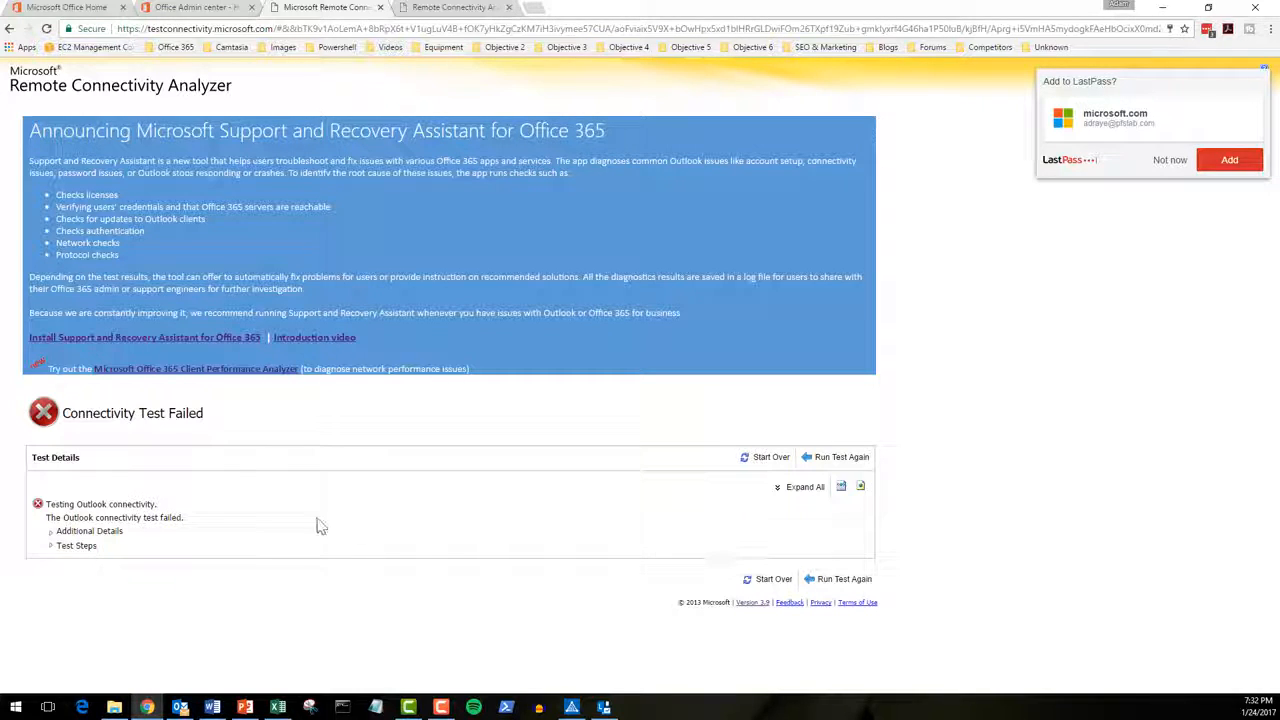
Step: Drill into the failed test steps down to the autodiscover-s.outlook.com Autodiscover POST request
click(50, 546)
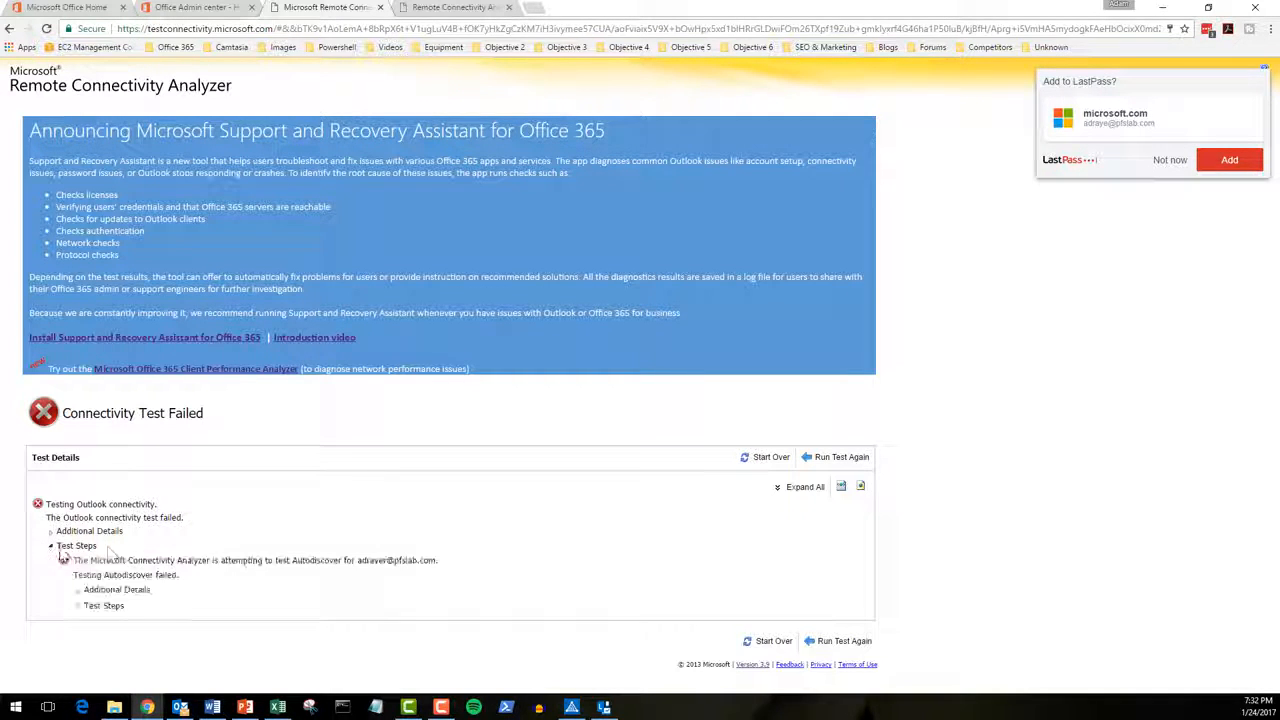
click(79, 606)
scroll(85, 600, down, 1)
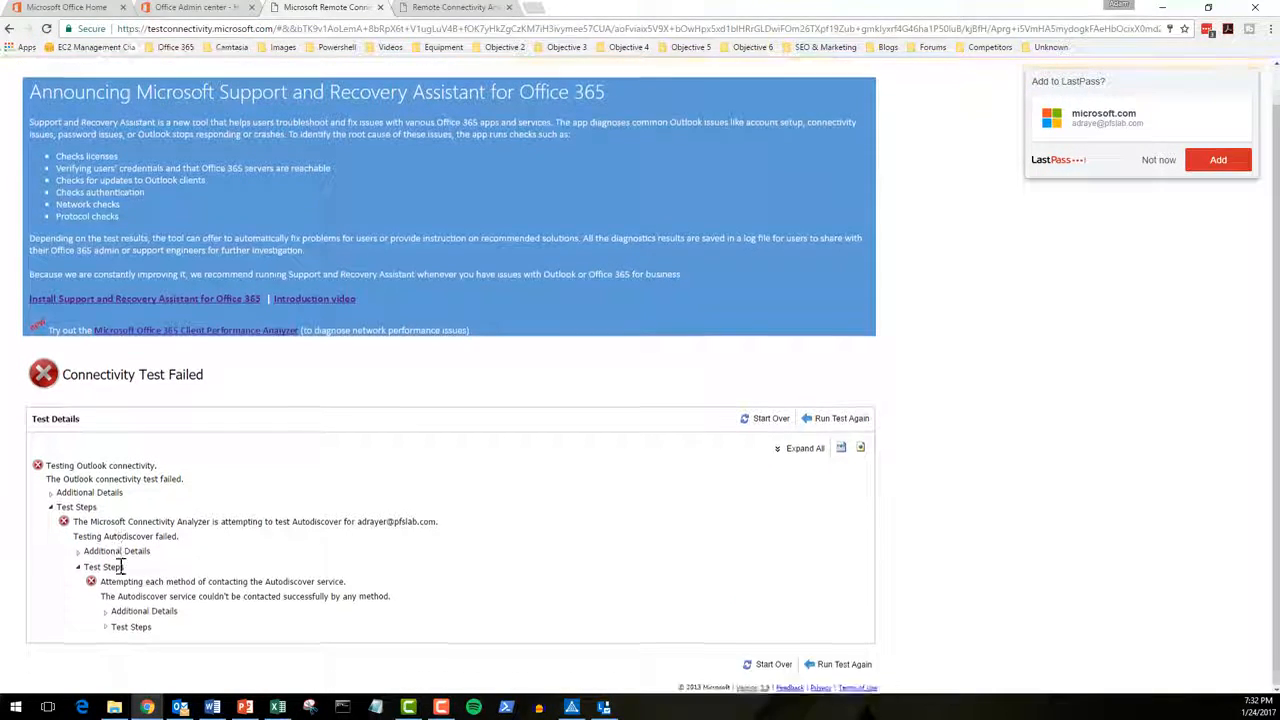
click(106, 626)
scroll(106, 630, down, 2)
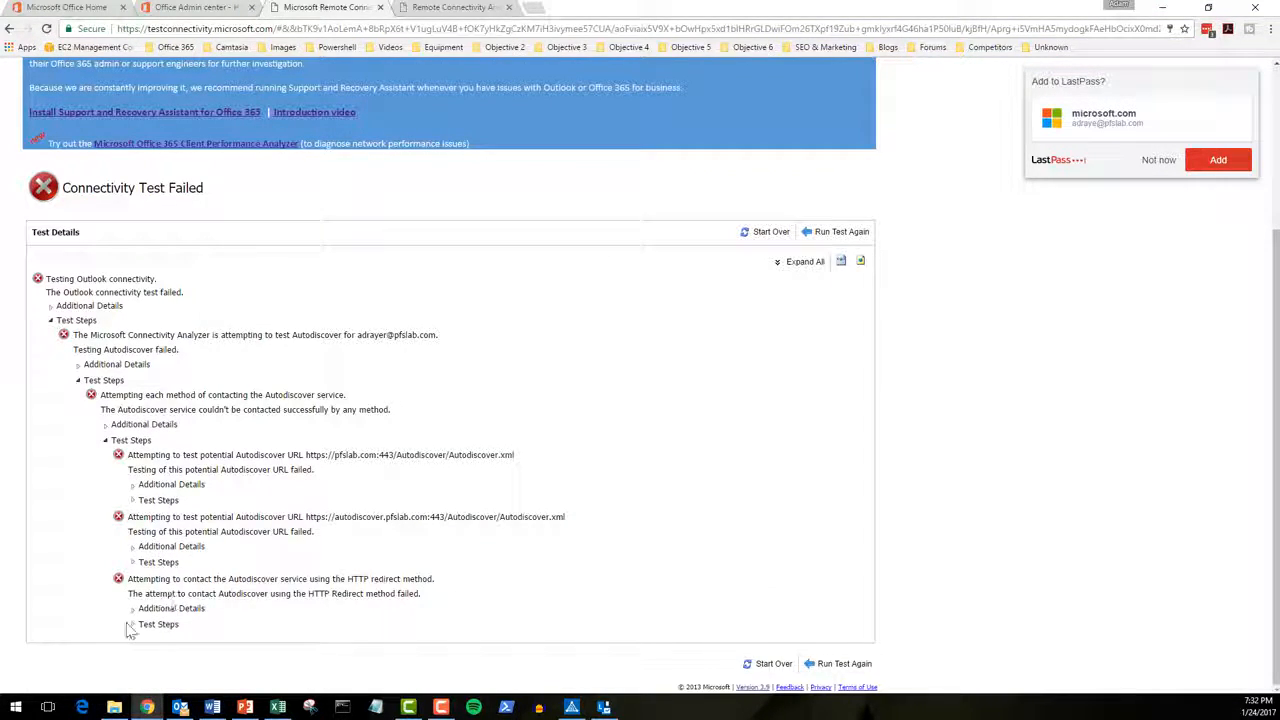
click(135, 625)
scroll(134, 630, down, 2)
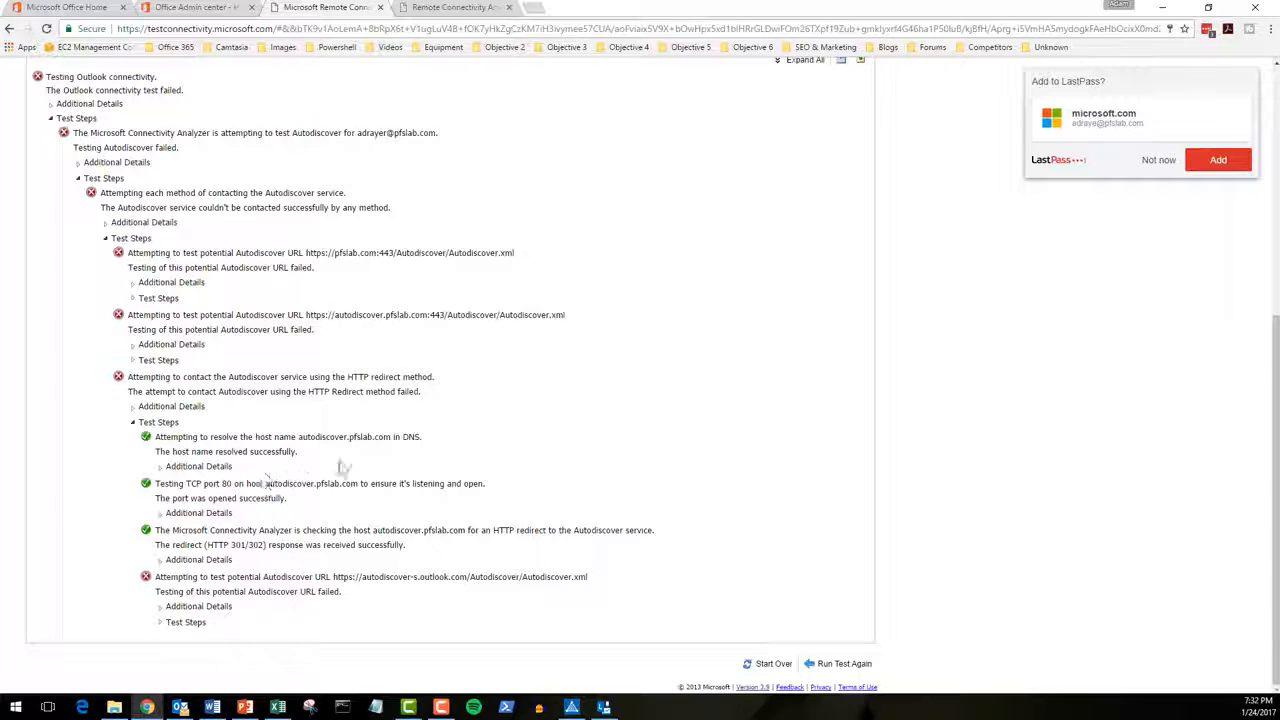
click(160, 622)
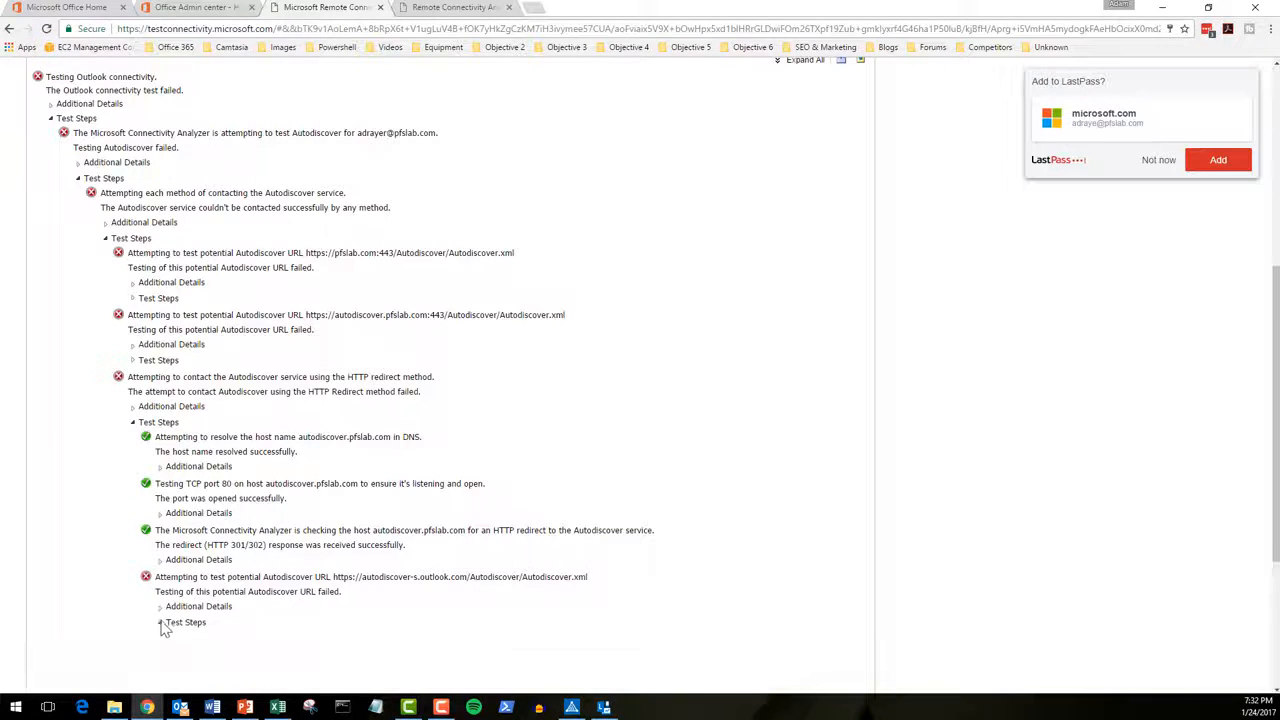
scroll(153, 628, down, 1)
scroll(153, 628, down, 2)
click(187, 608)
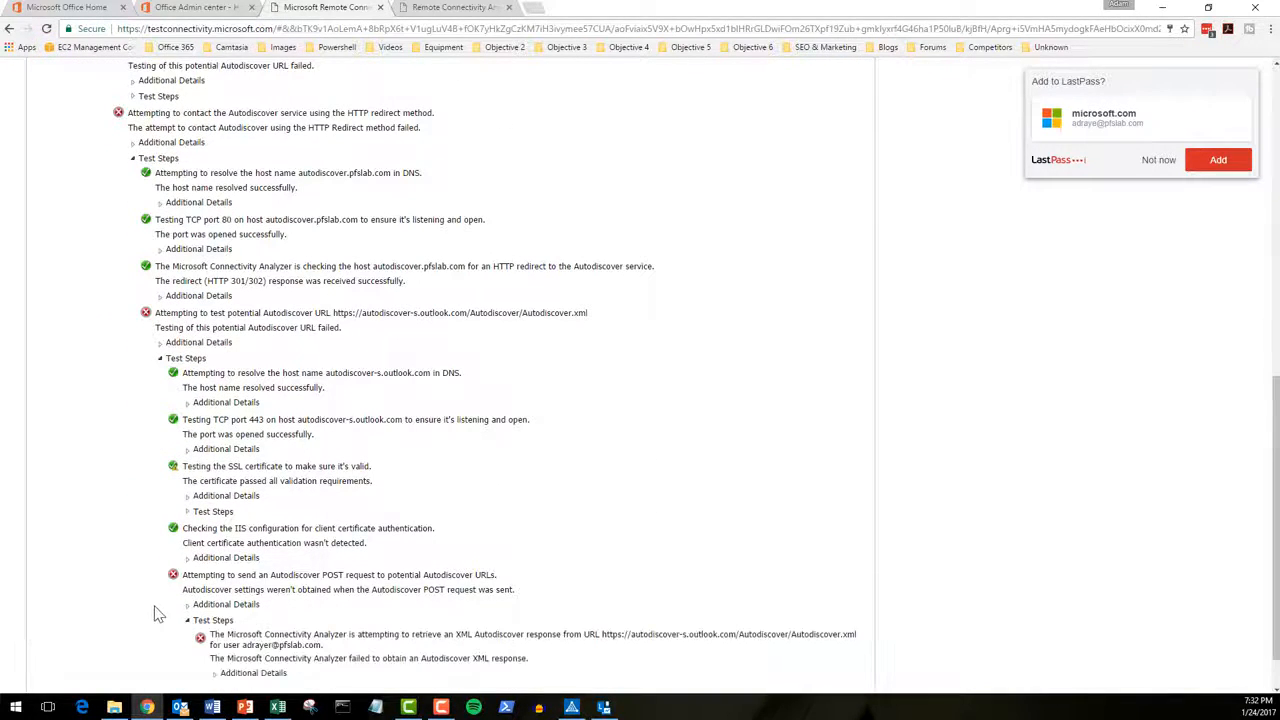
scroll(155, 613, down, 1)
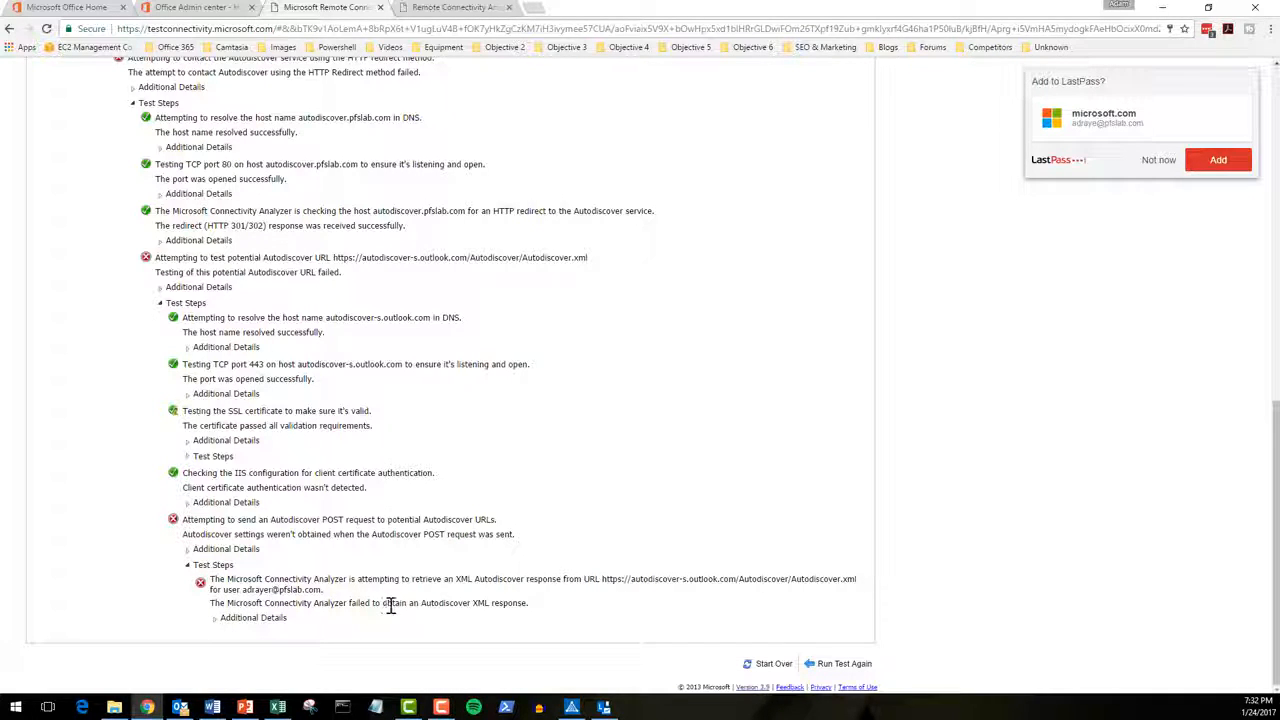
Step: Highlight the failed XML response and its HTTP 401 Unauthorized explanation, then choose Run Test Again
drag(385, 603, 522, 603)
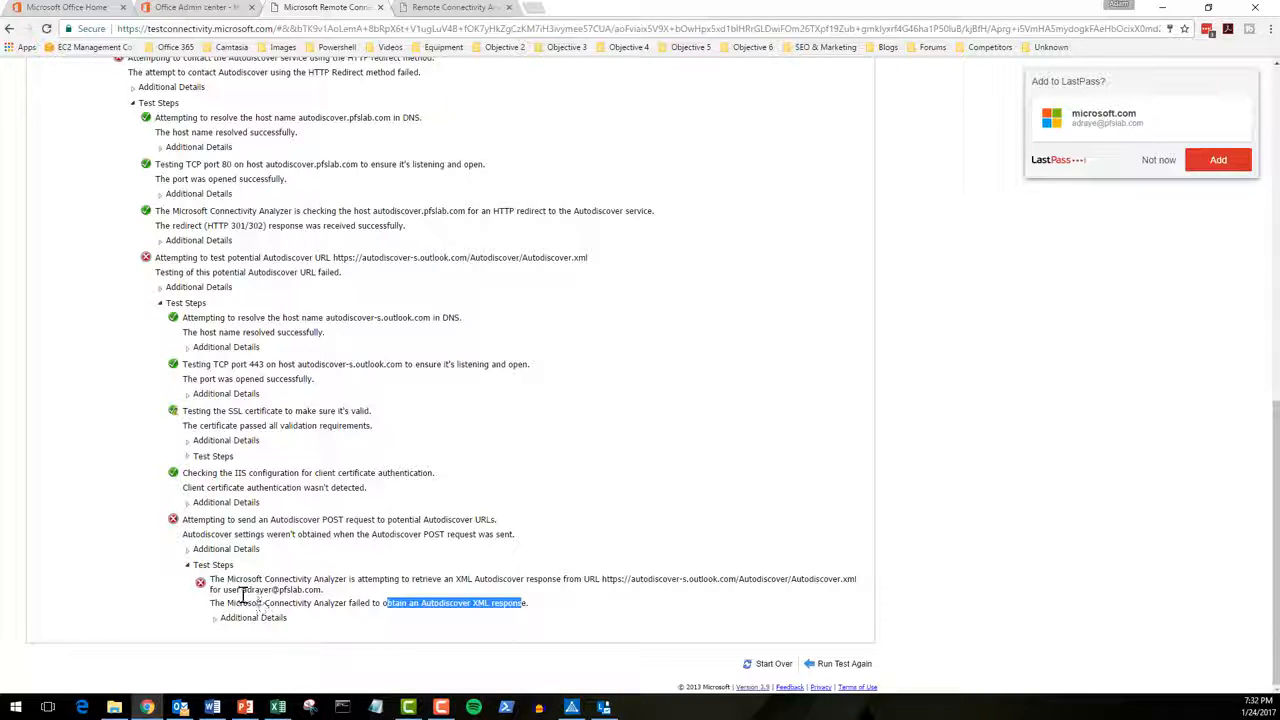
drag(247, 591, 318, 590)
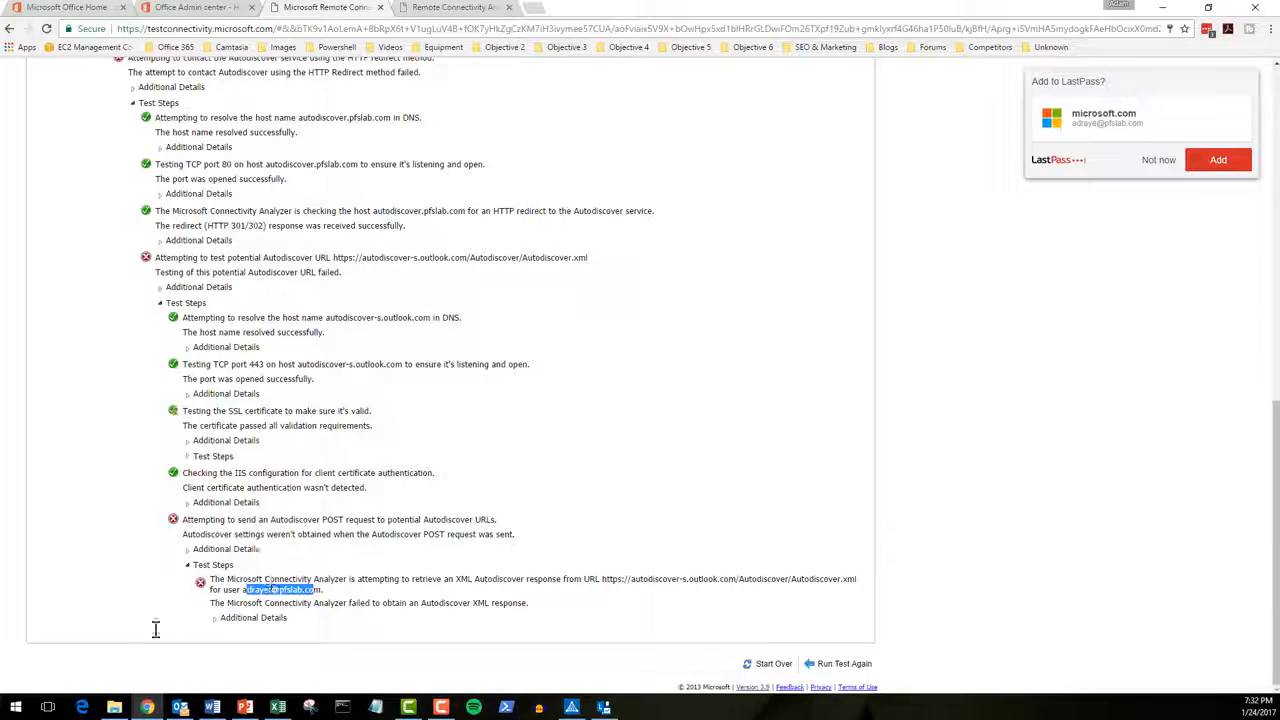
click(213, 619)
scroll(192, 617, down, 2)
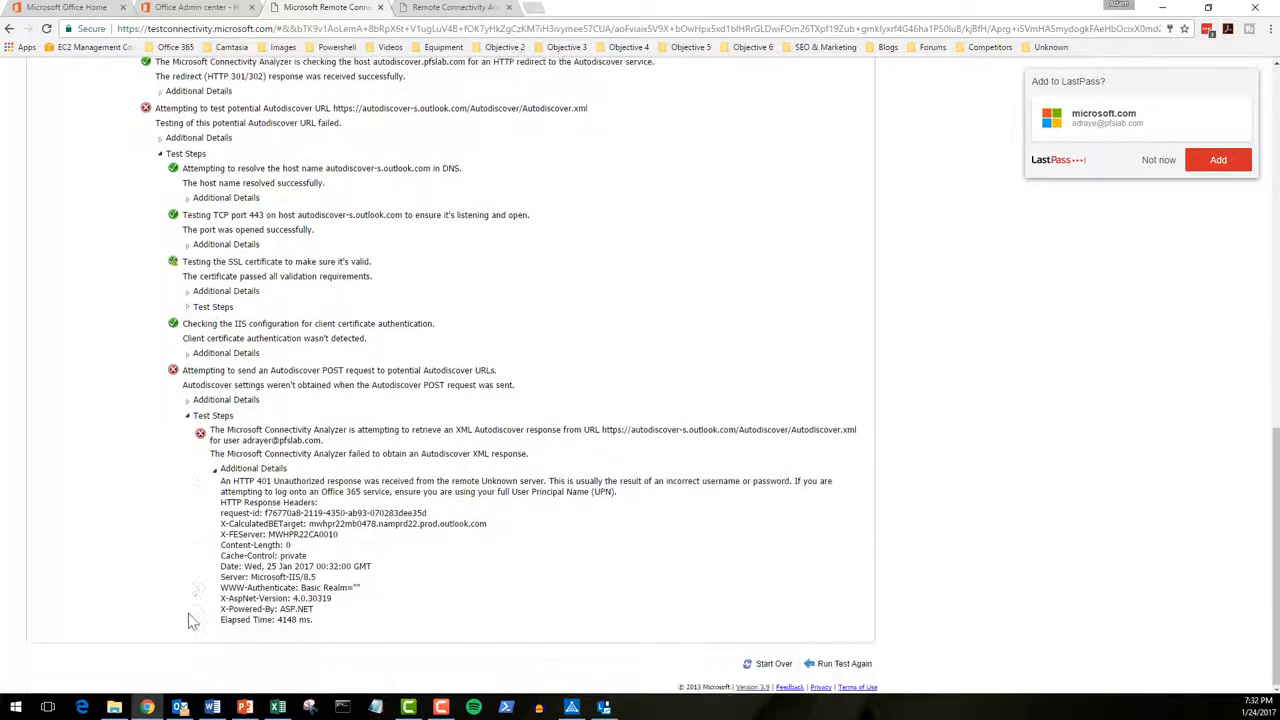
drag(280, 481, 220, 481)
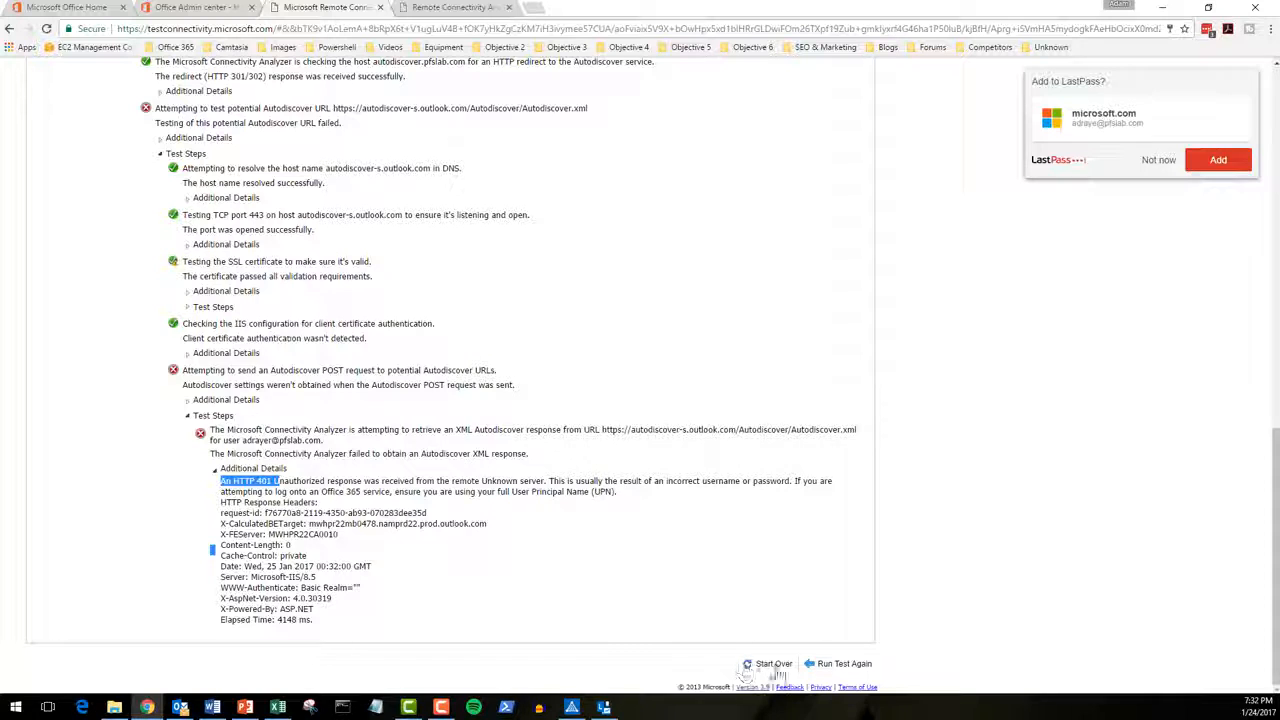
click(838, 664)
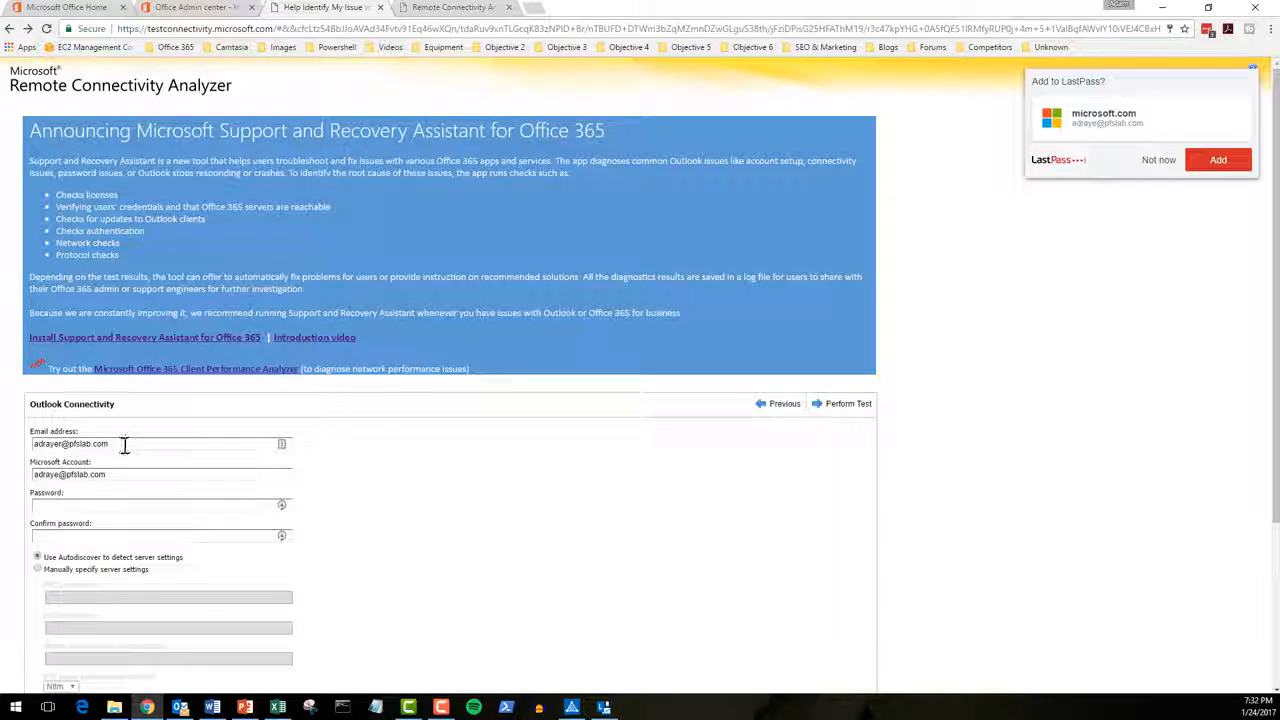
Step: Correct the misspelled Microsoft Account name, re-enter and confirm the password, and rerun the test
click(130, 449)
click(62, 475)
text(r)
click(91, 507)
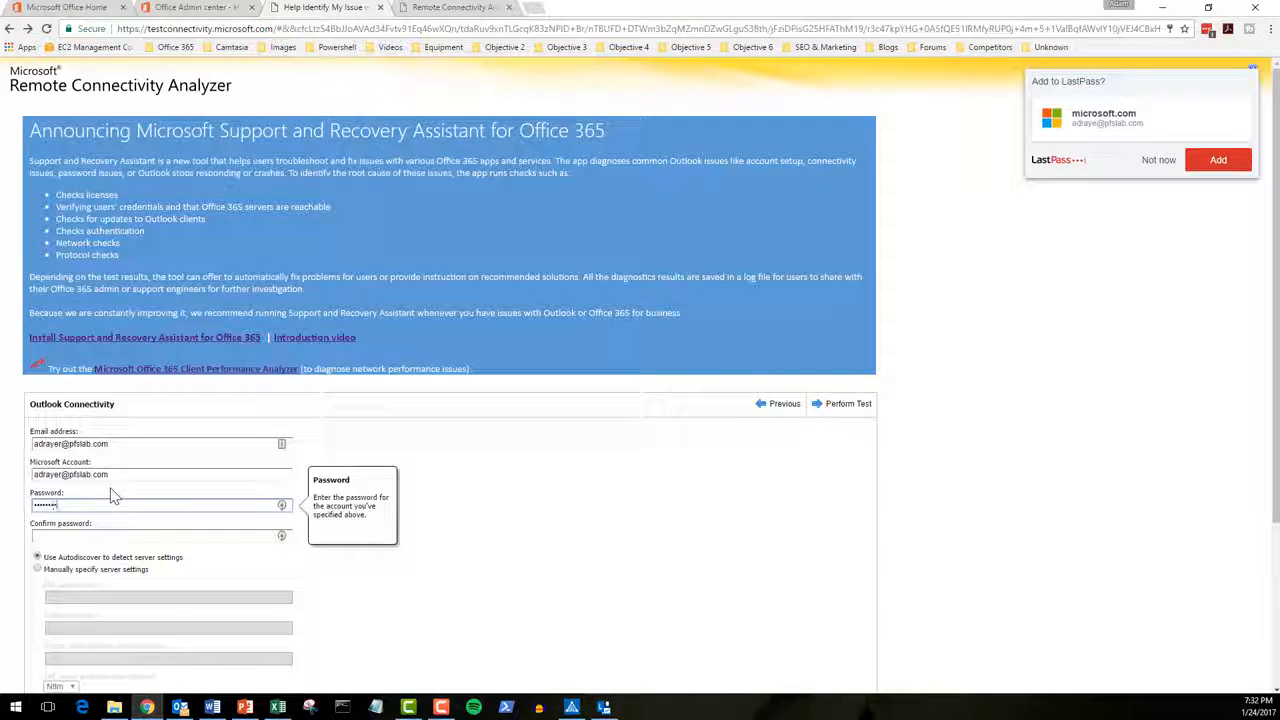
key(Tab)
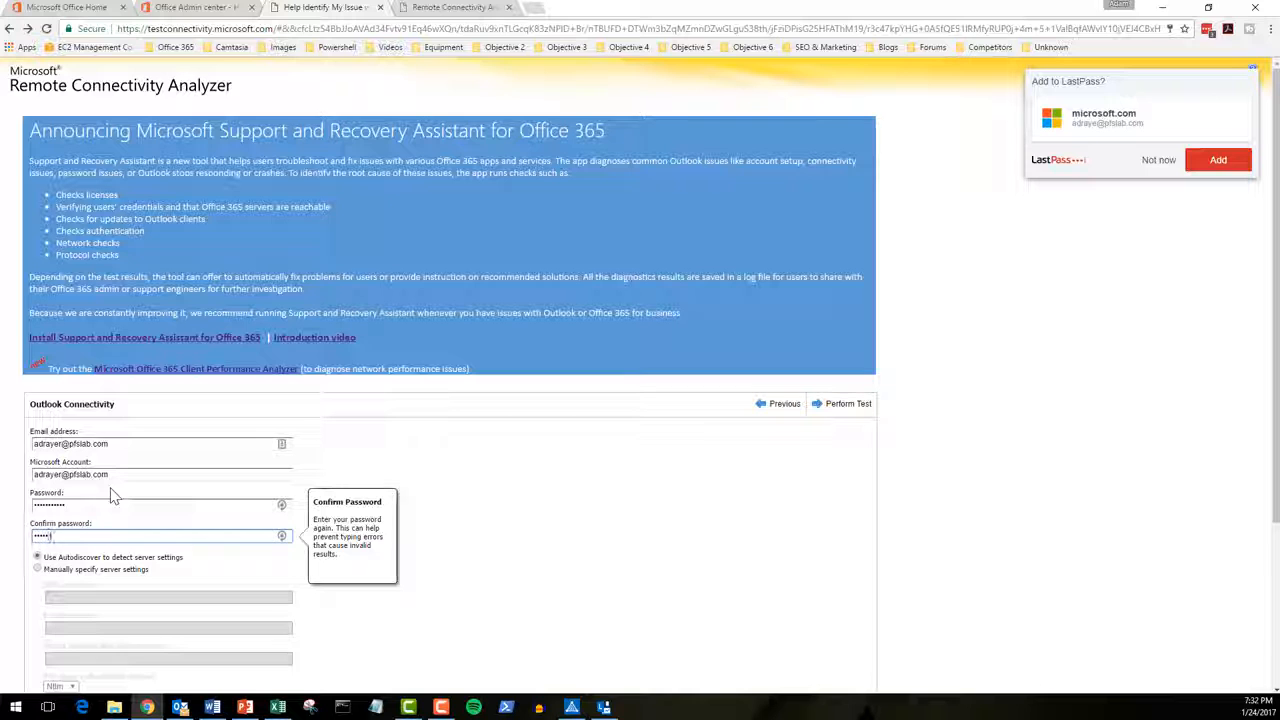
click(860, 412)
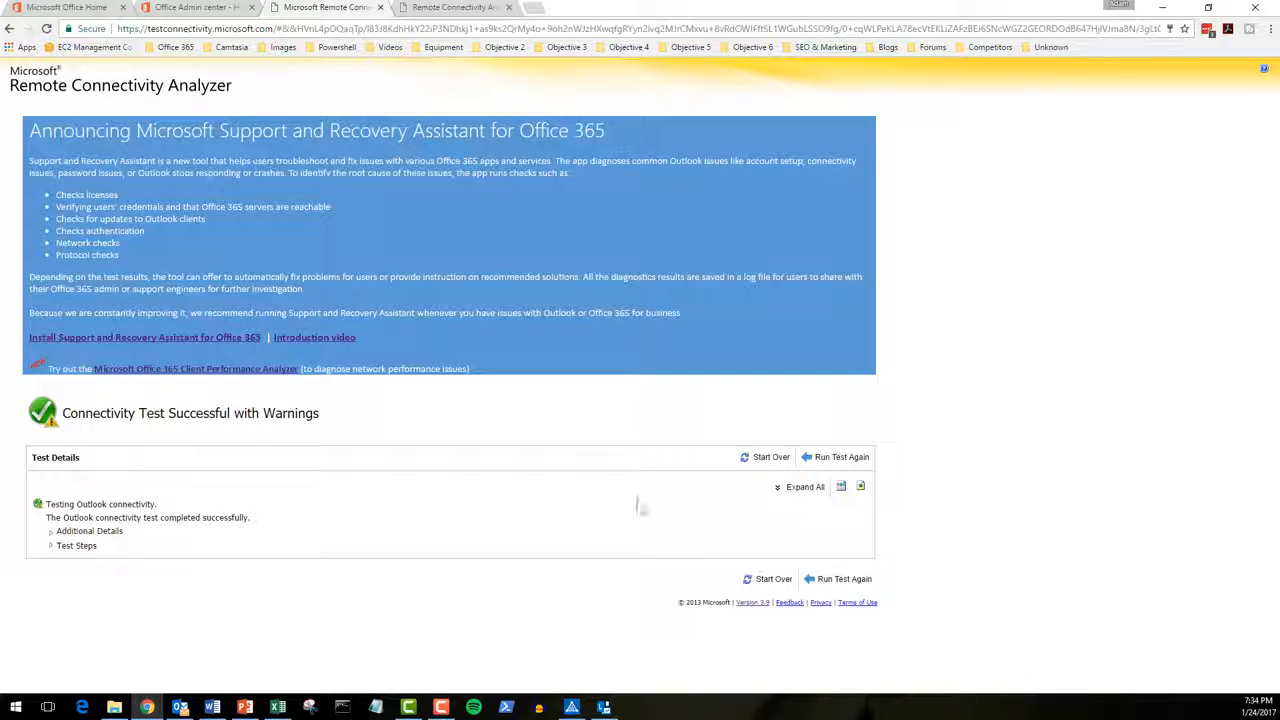
Step: Expand the successful result's steps and review the Autodiscover, MAPI over HTTP and RPC over HTTP checks
click(50, 546)
scroll(104, 572, down, 2)
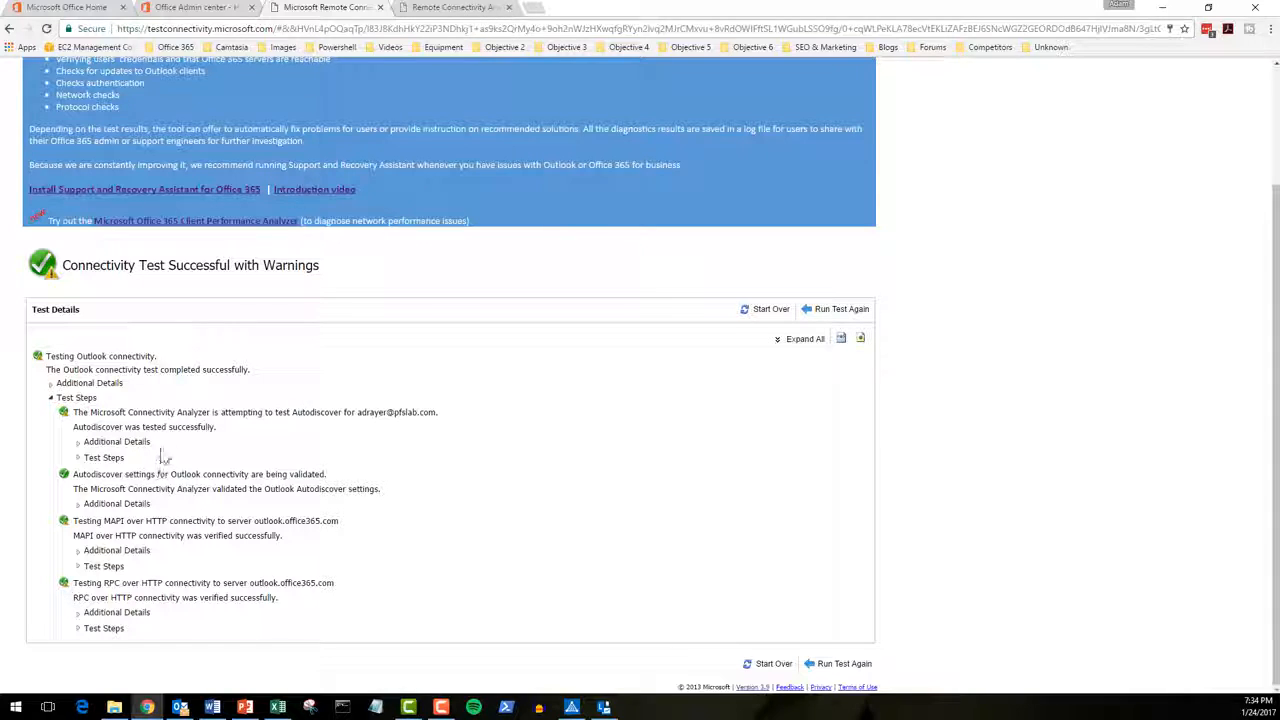
drag(90, 413, 208, 413)
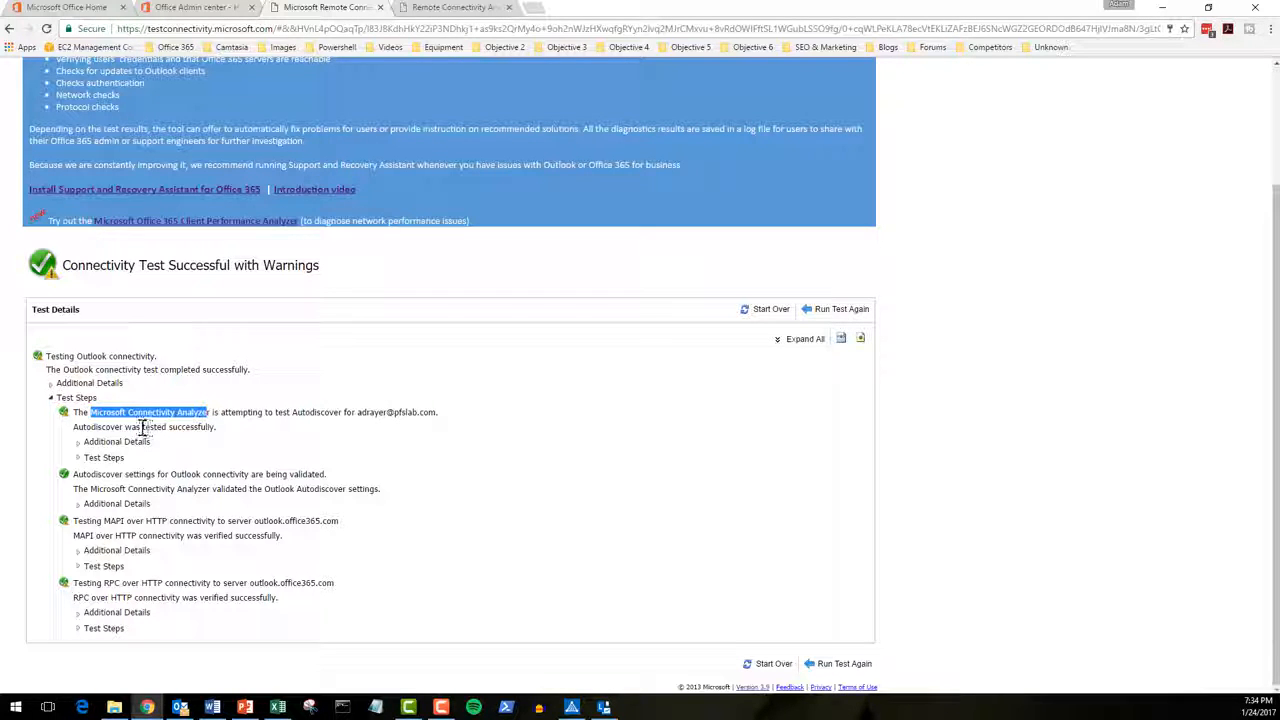
scroll(256, 237, up, 3)
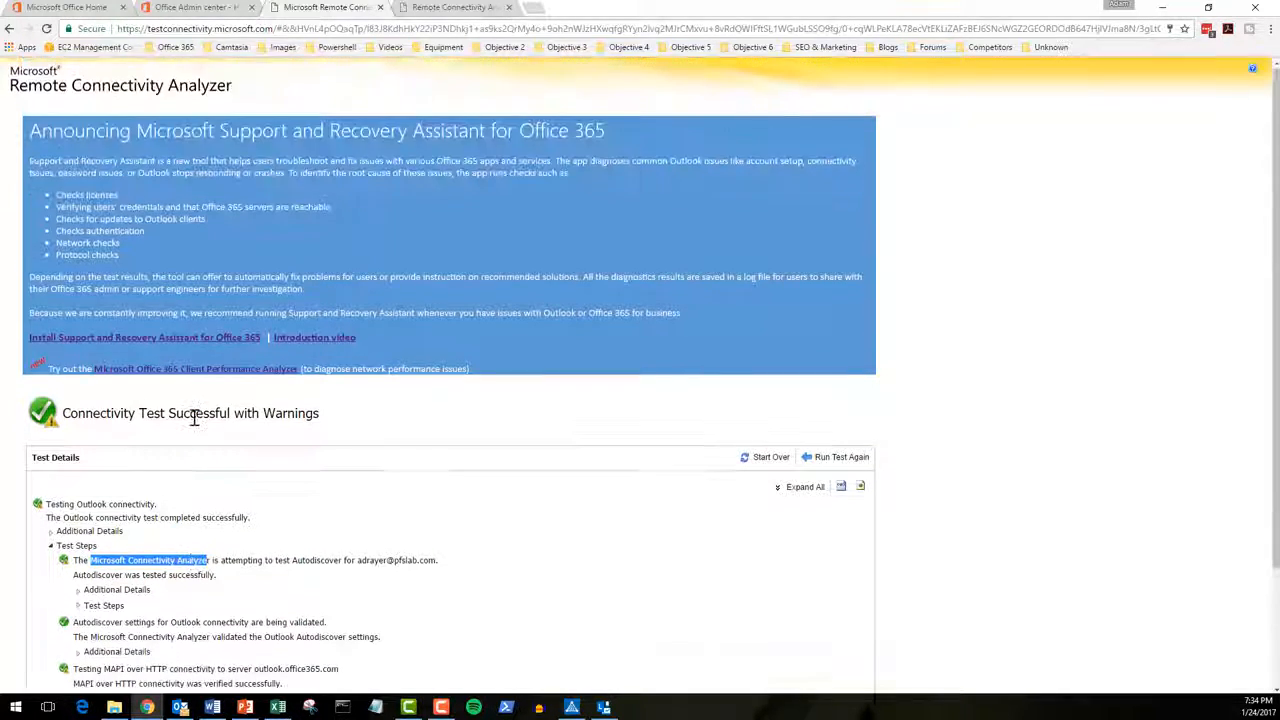
scroll(256, 237, down, 3)
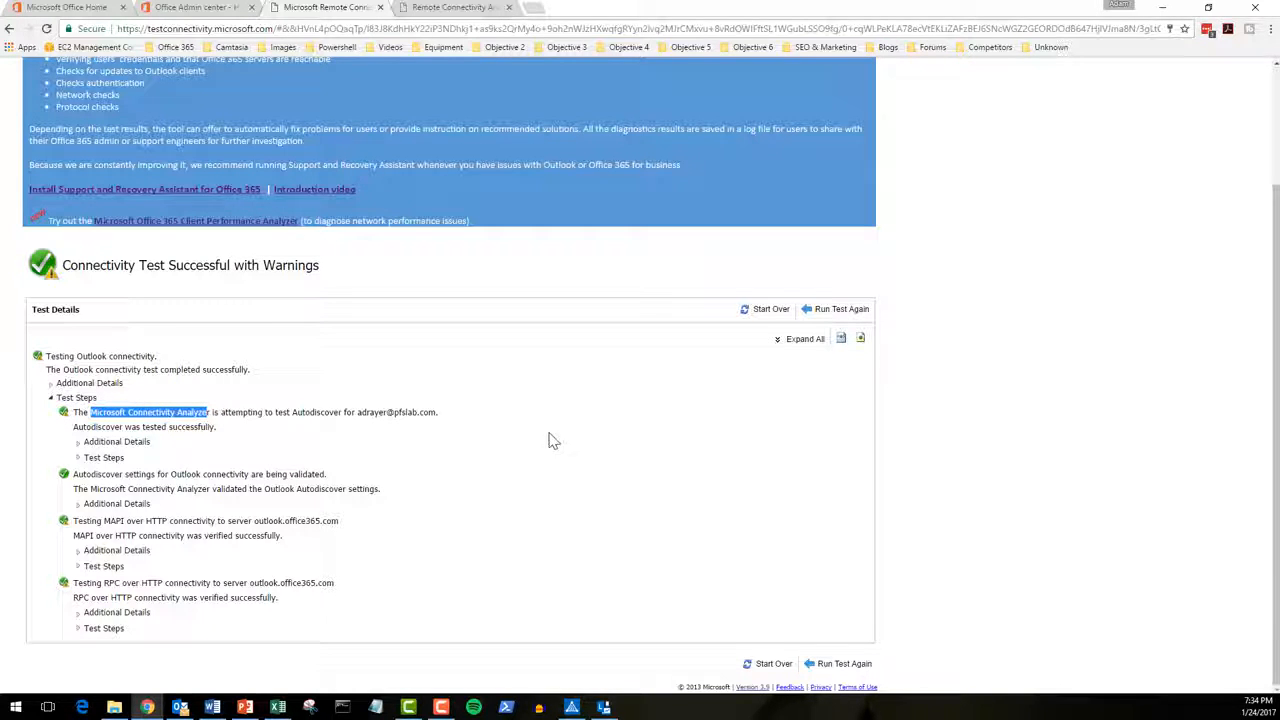
click(1028, 457)
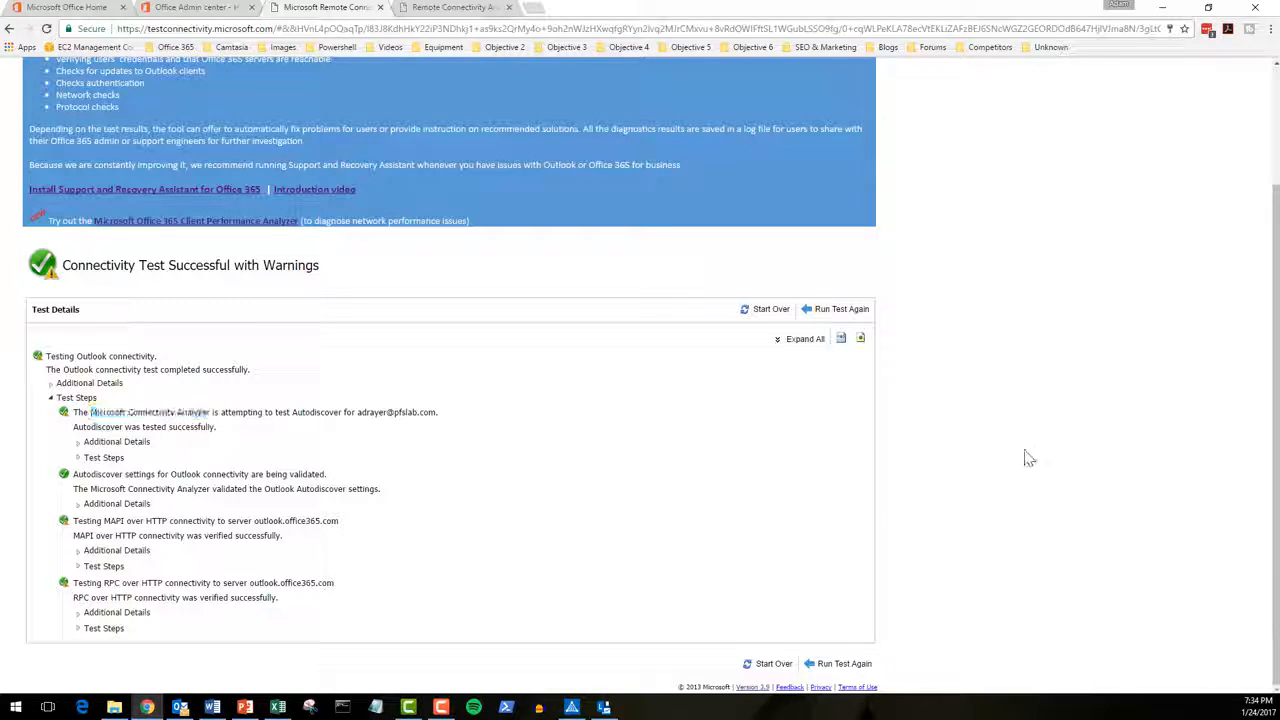
Step: Bring up the Microsoft Connectivity Analyzer 2.6 desktop tool and shift its window left
click(572, 708)
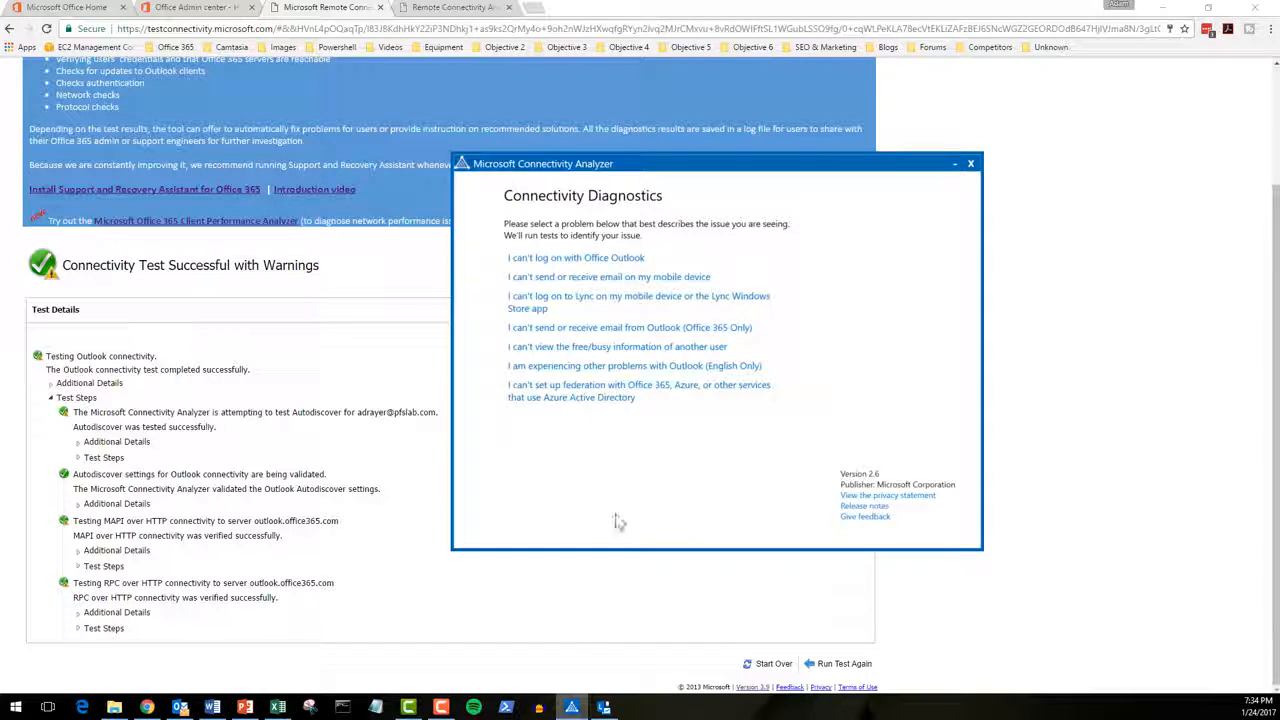
drag(758, 176, 574, 178)
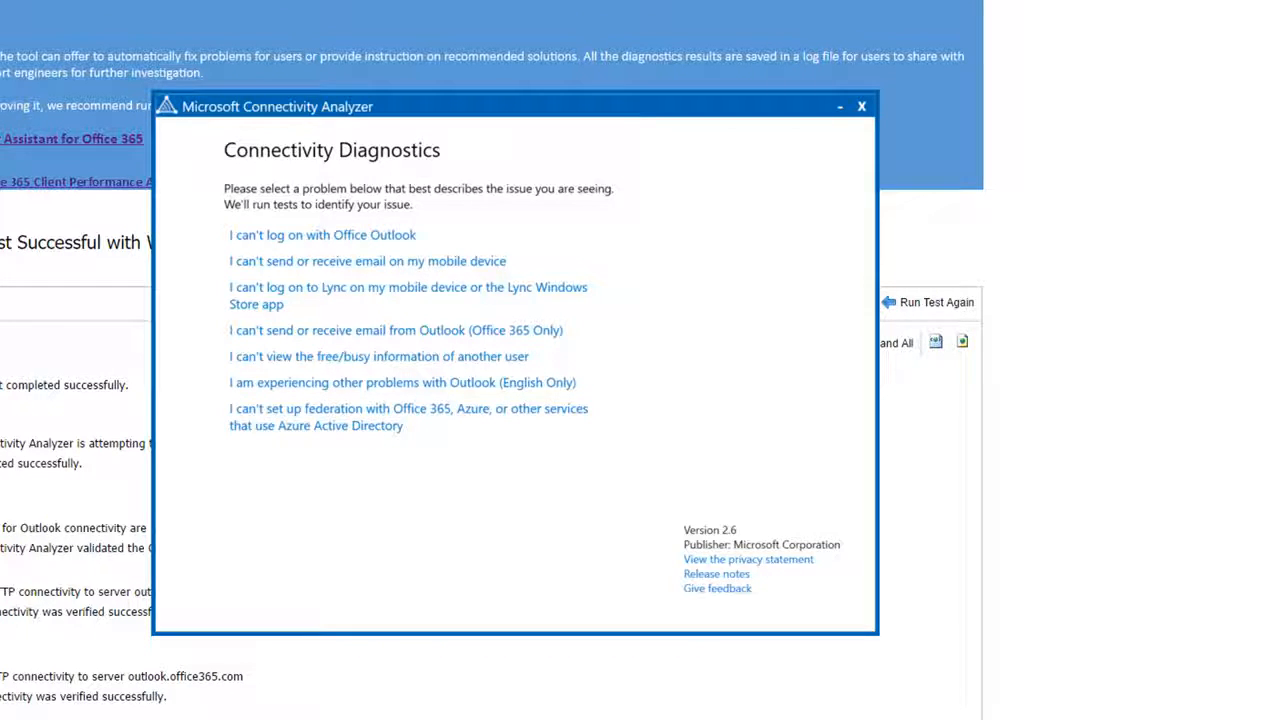
Step: Run the 'I can't send or receive email from Outlook' check for pfslab.com
click(355, 330)
text(pfslab.com)
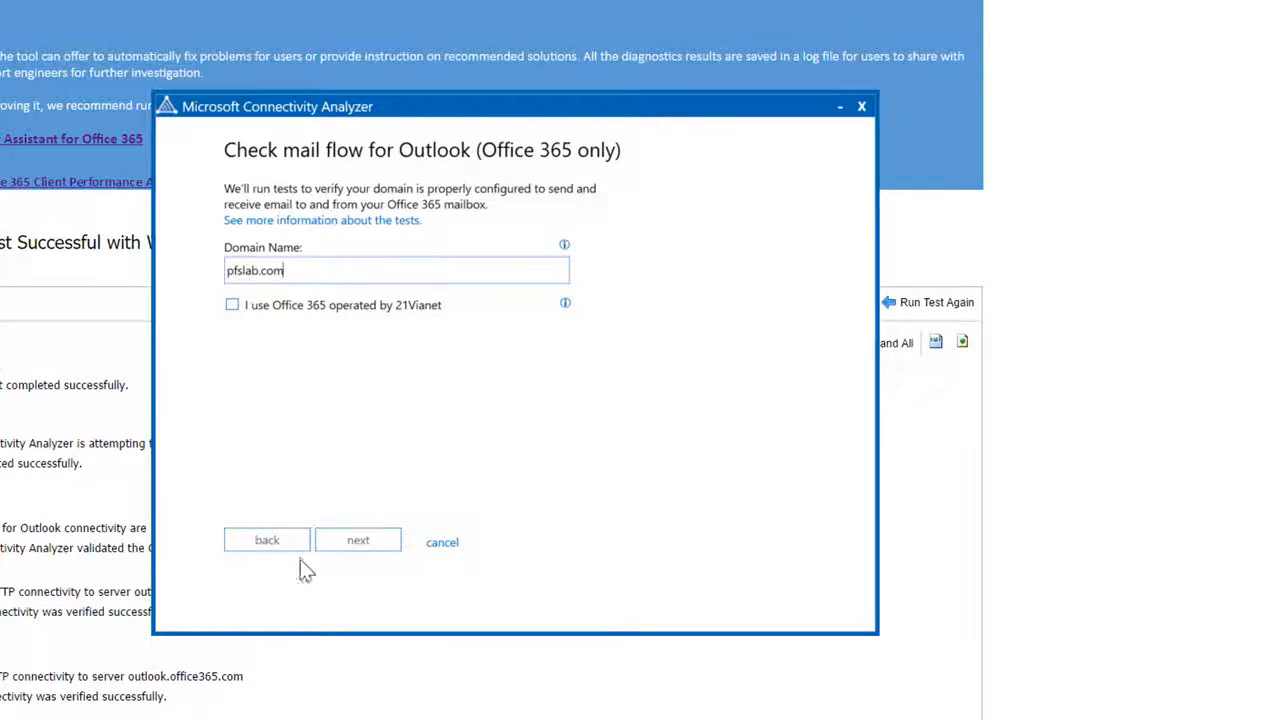
click(330, 545)
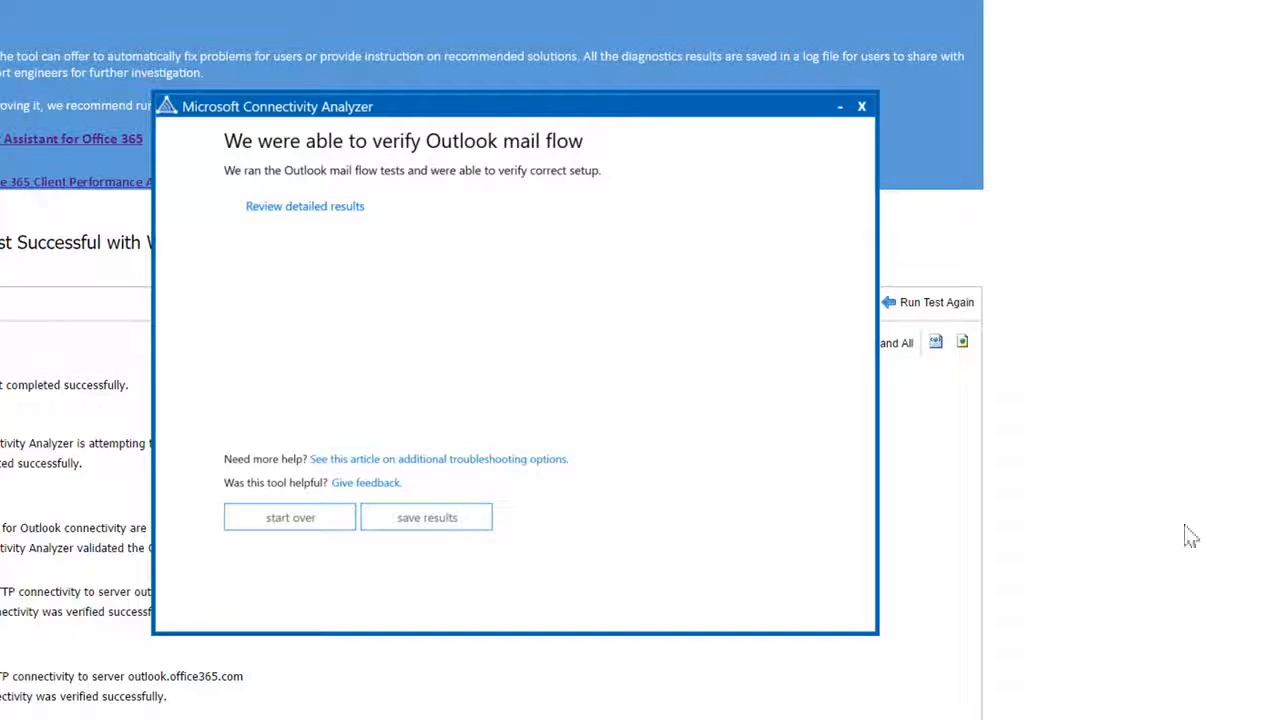
Step: Review the detailed results, expanding the SmtpDomain entry, then close them
click(305, 206)
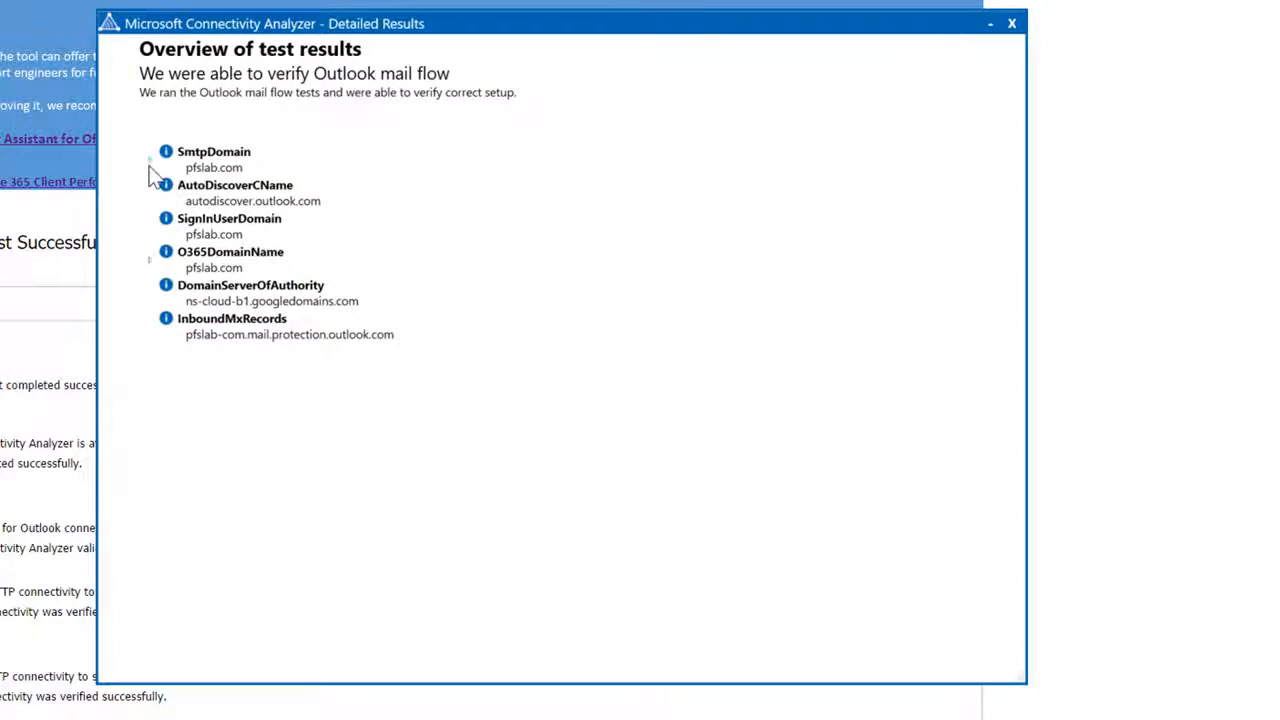
click(149, 161)
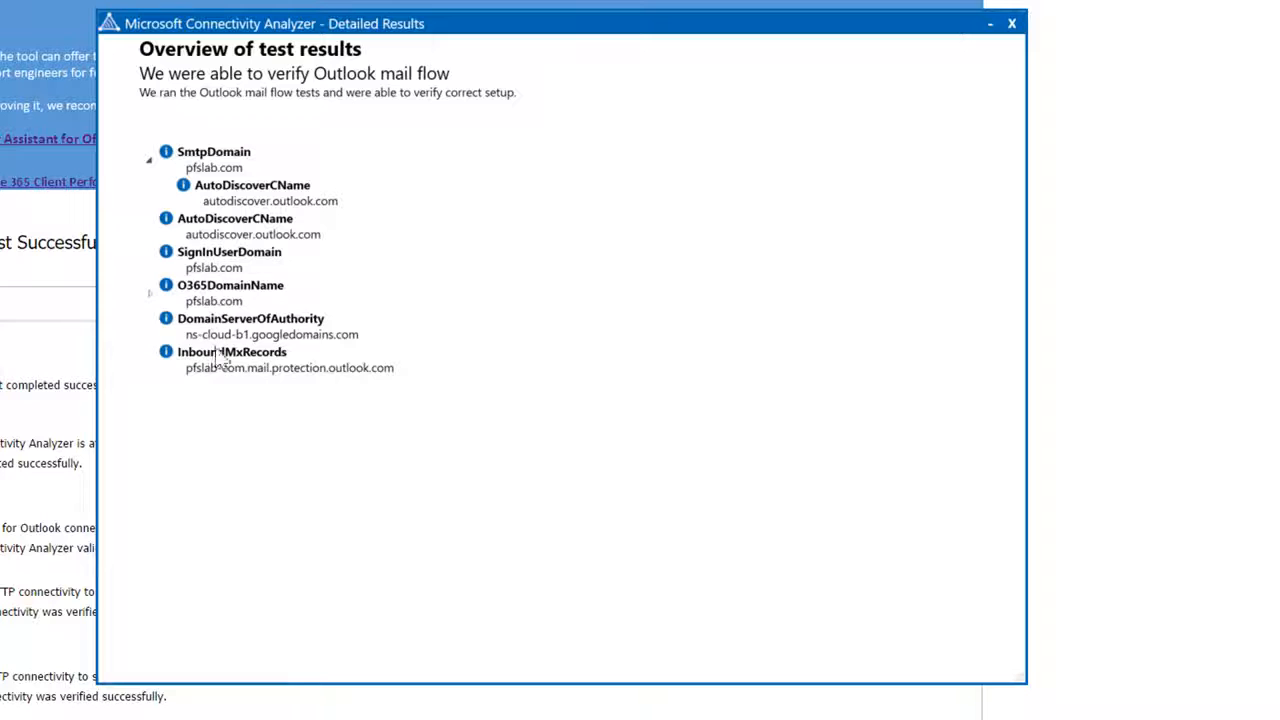
click(1017, 23)
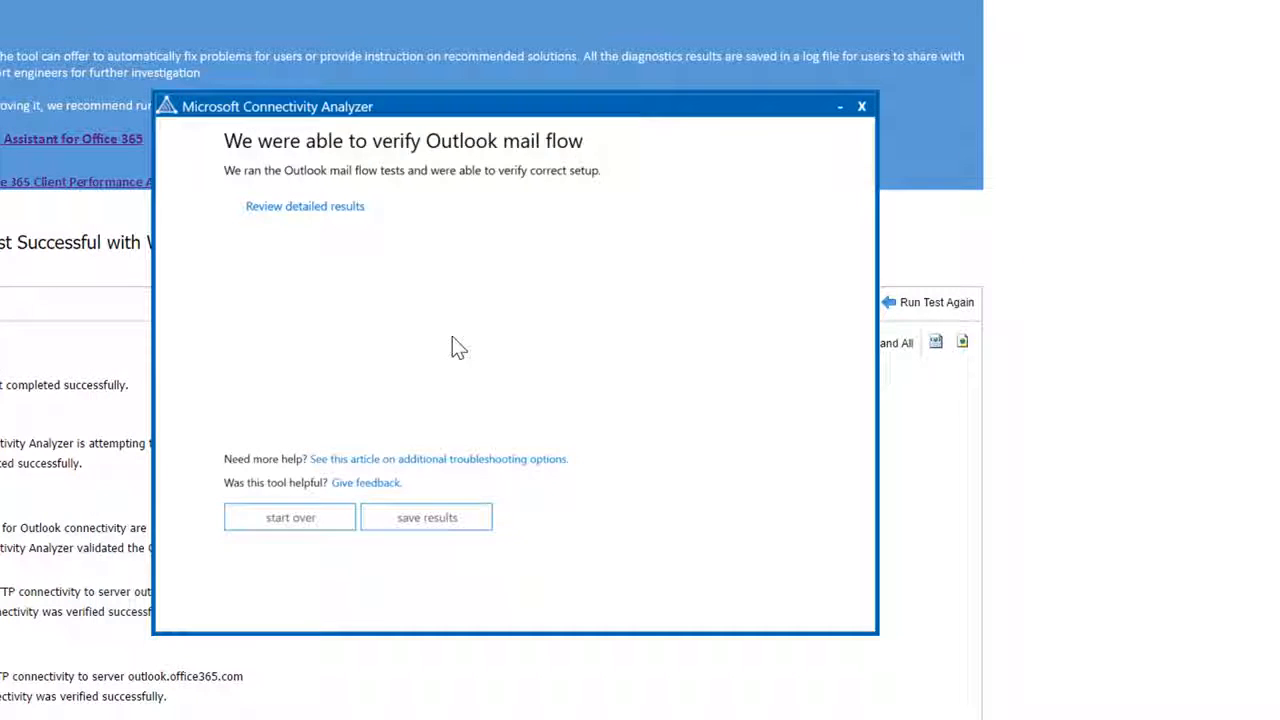
Step: Start over and launch the 'I can't log on with Office Outlook' test with the account's user name and password
click(272, 522)
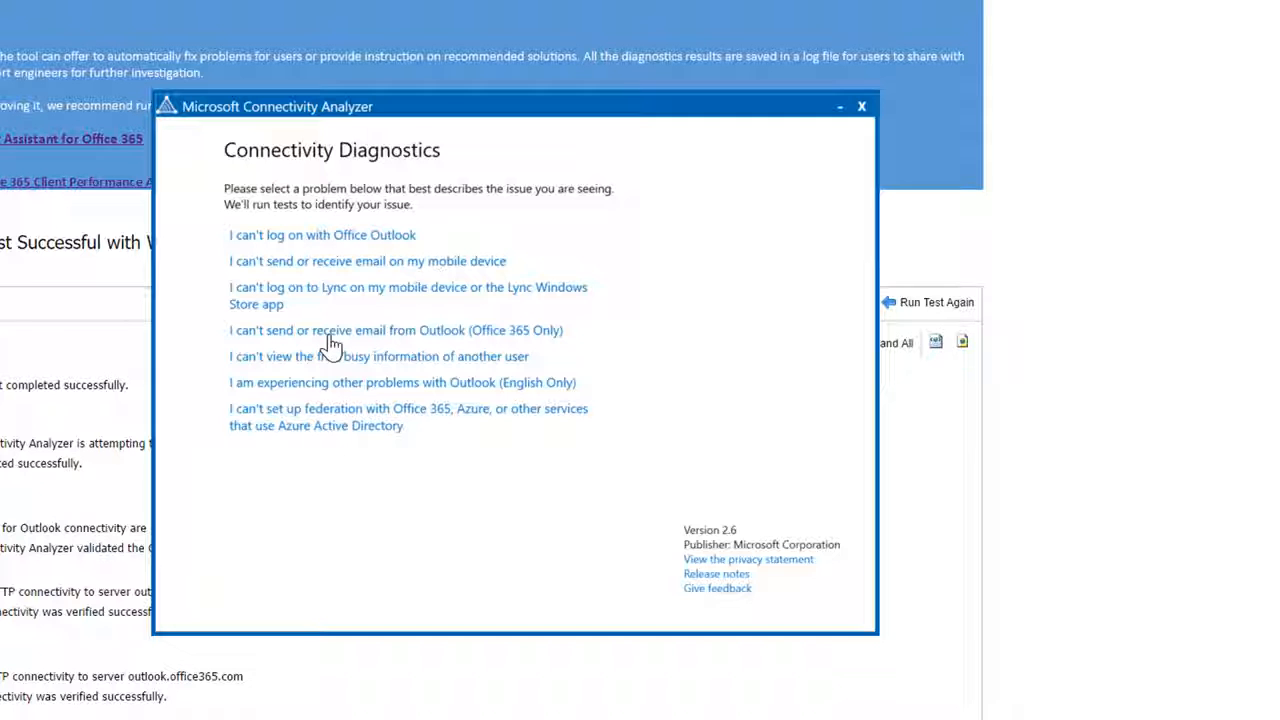
click(318, 238)
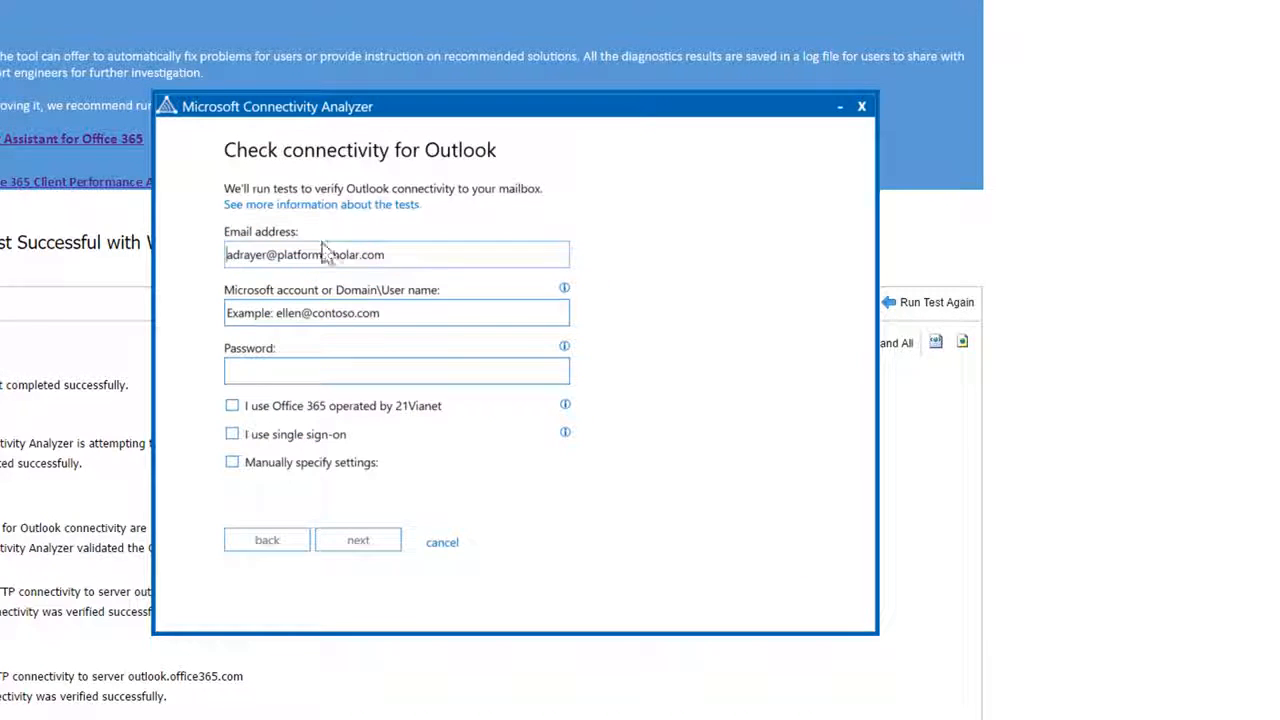
click(409, 314)
click(349, 379)
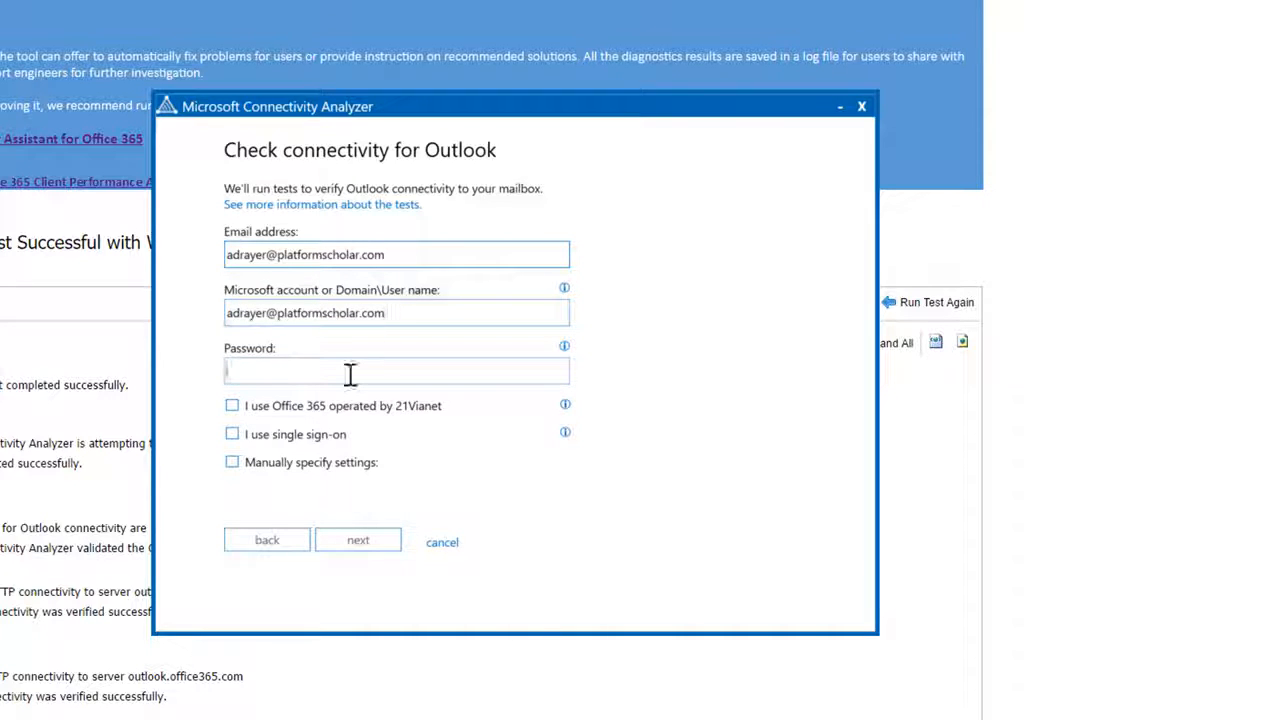
text(********)
key(BackSpace)
key(BackSpace)
key(BackSpace)
text(******)
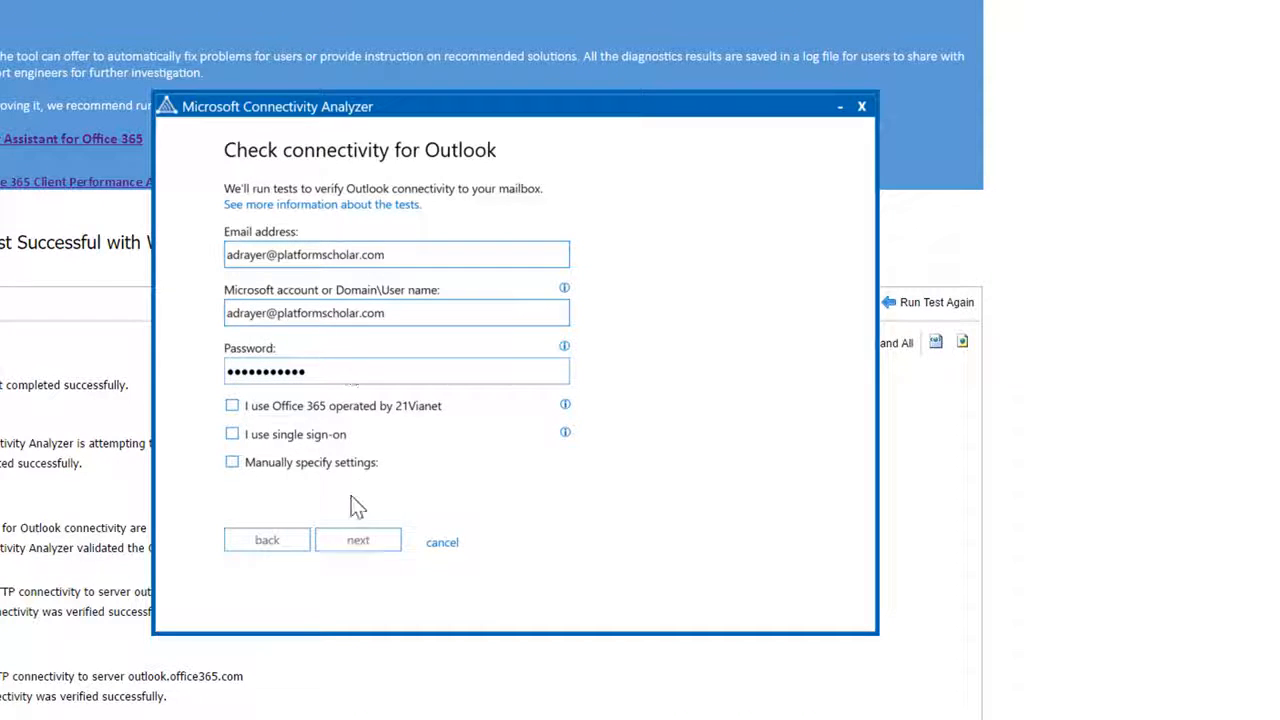
click(358, 541)
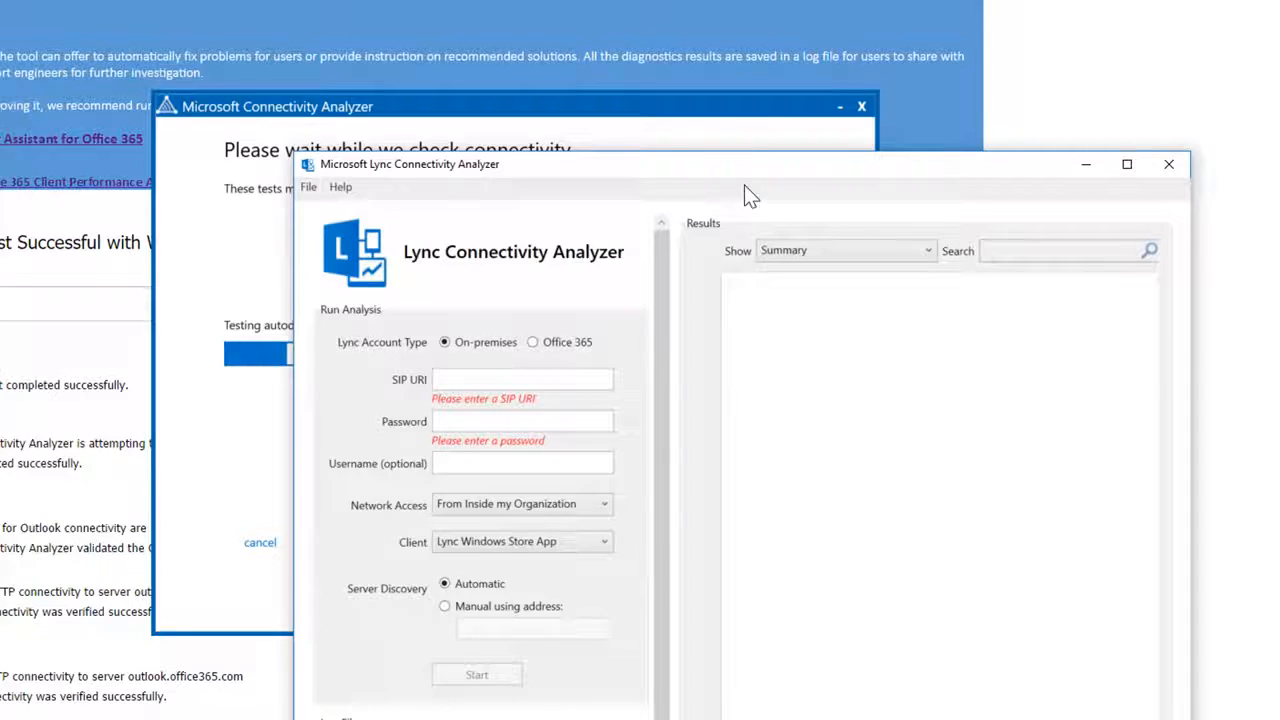
Step: Reposition the Lync analyzer window and enter the account's SIP URI and password
drag(738, 163, 538, 2)
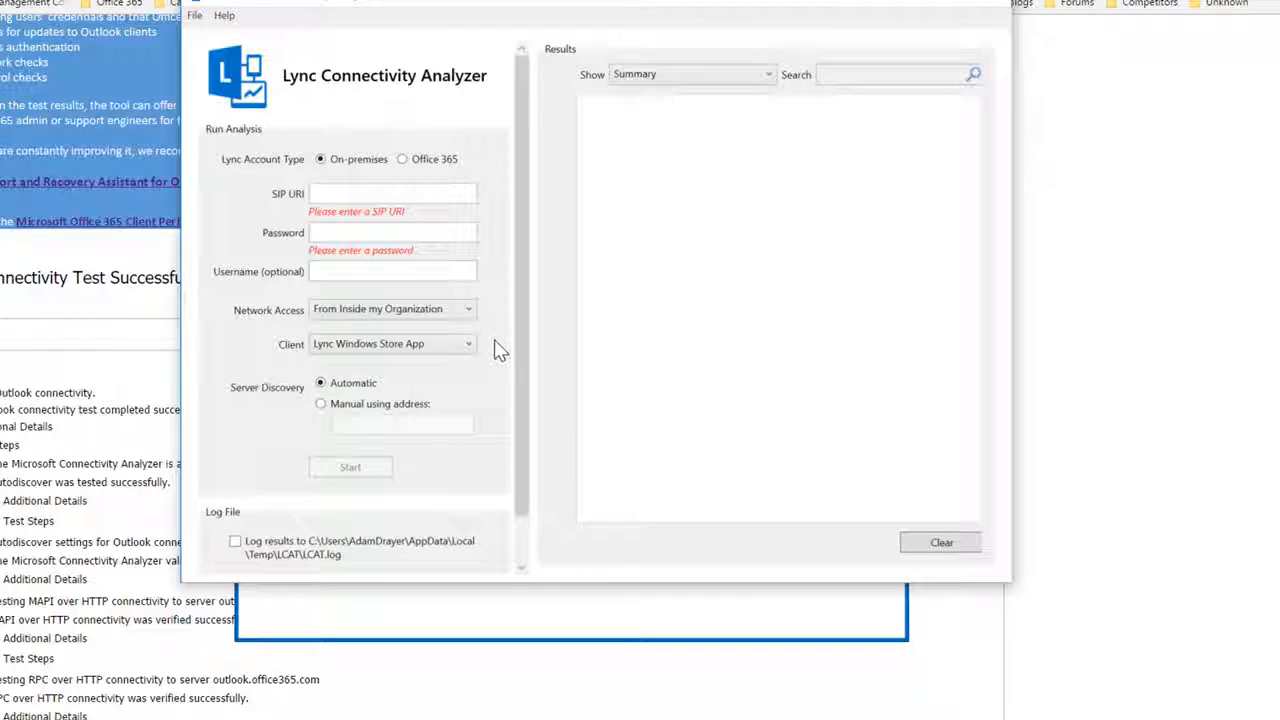
click(366, 190)
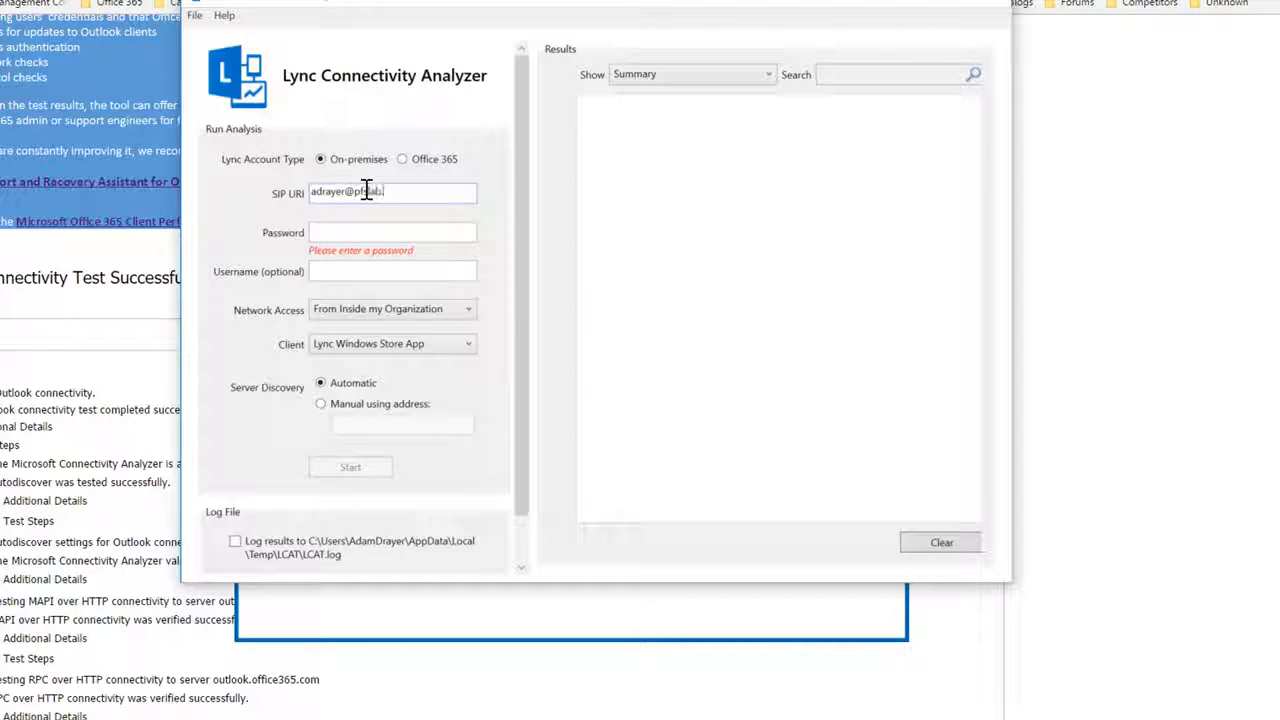
key(Tab)
text(••••)
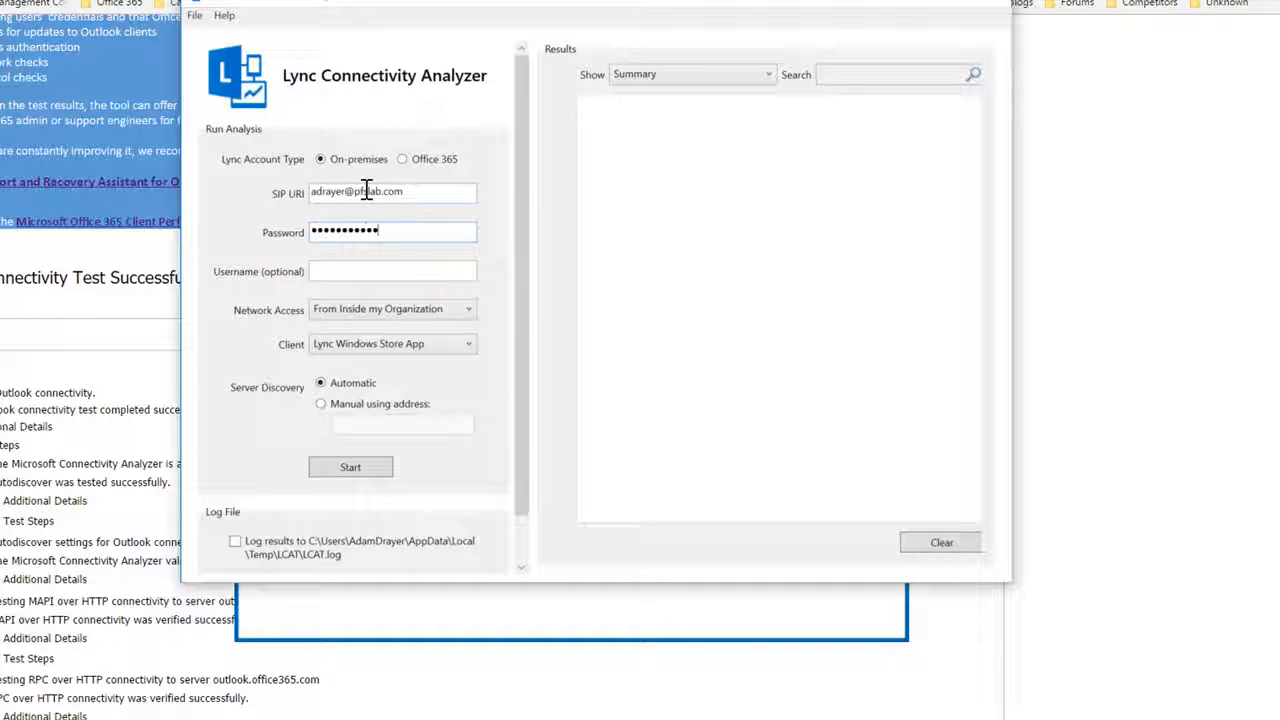
click(364, 274)
Step: Choose Lync Mobile 2013 App as client, keep inside-organization access, and set account type to Office 365
click(367, 348)
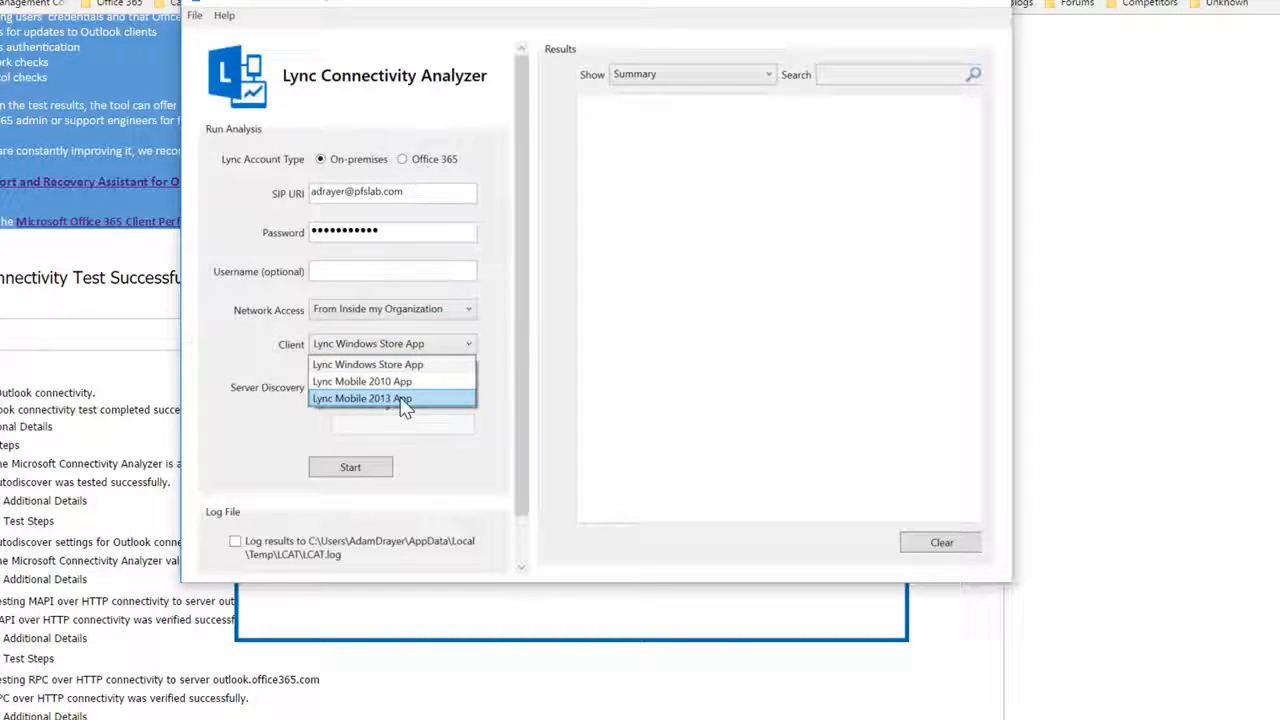
click(400, 399)
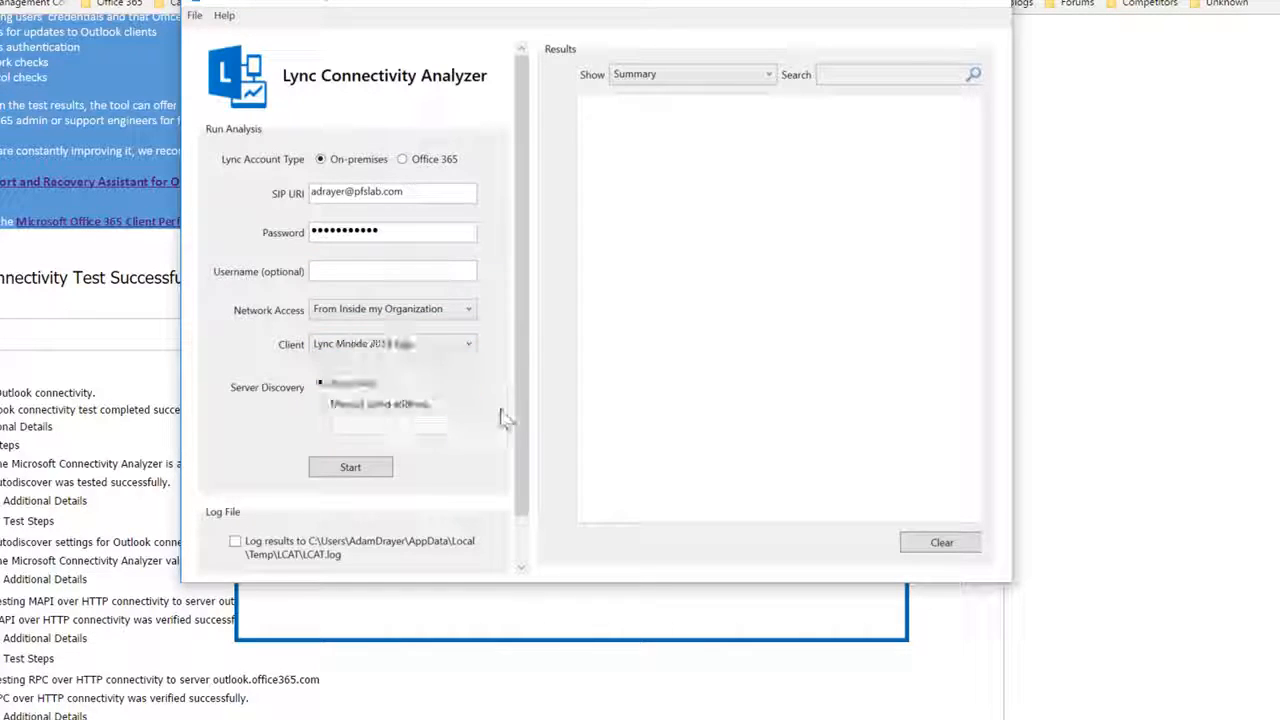
click(470, 312)
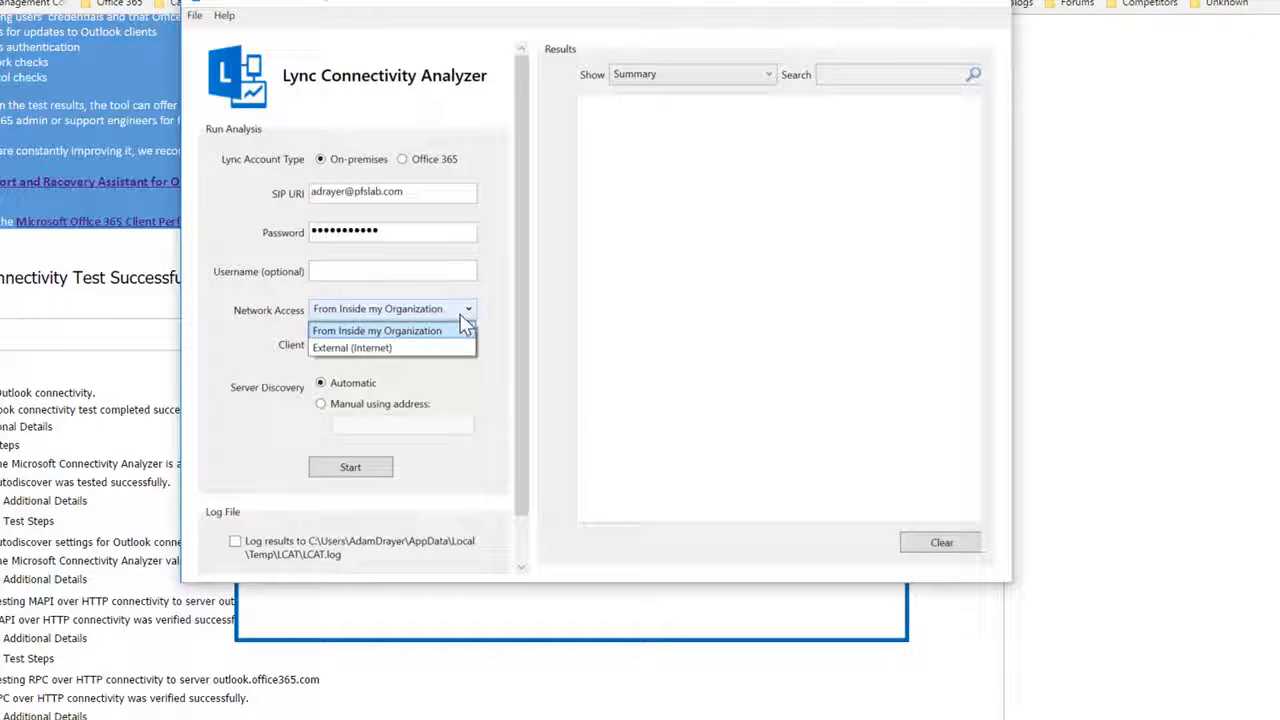
click(420, 332)
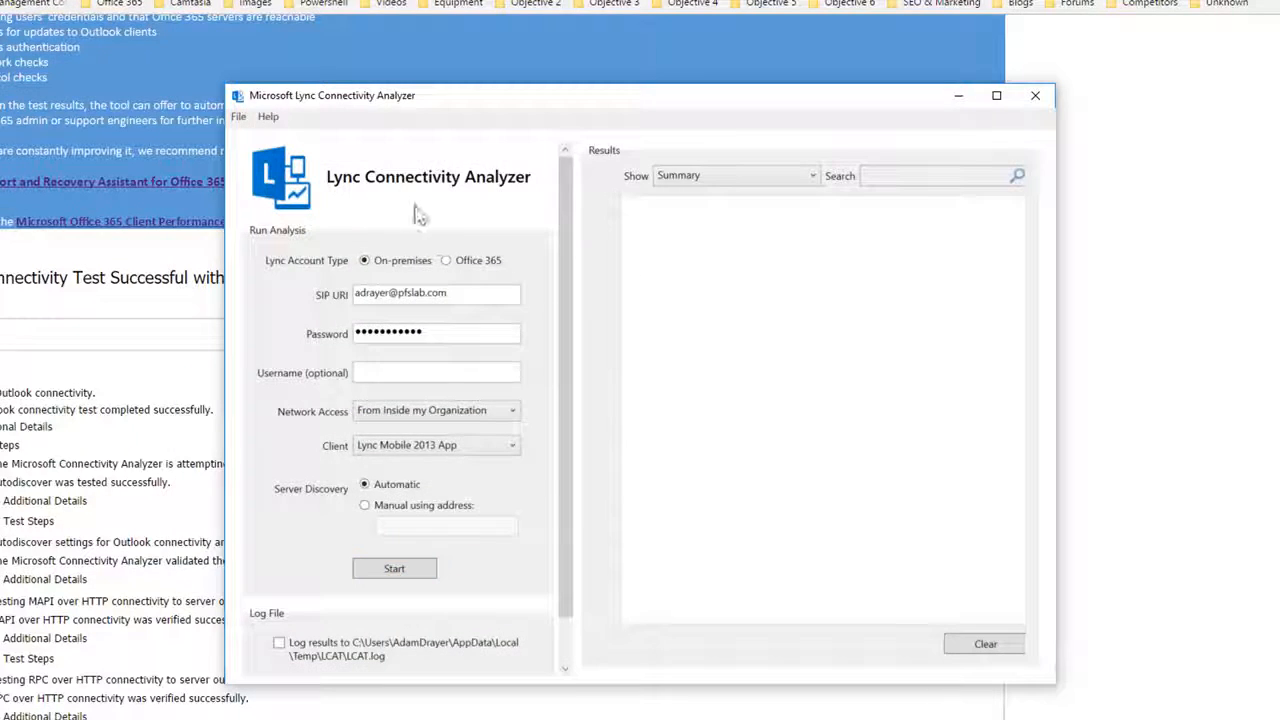
click(446, 260)
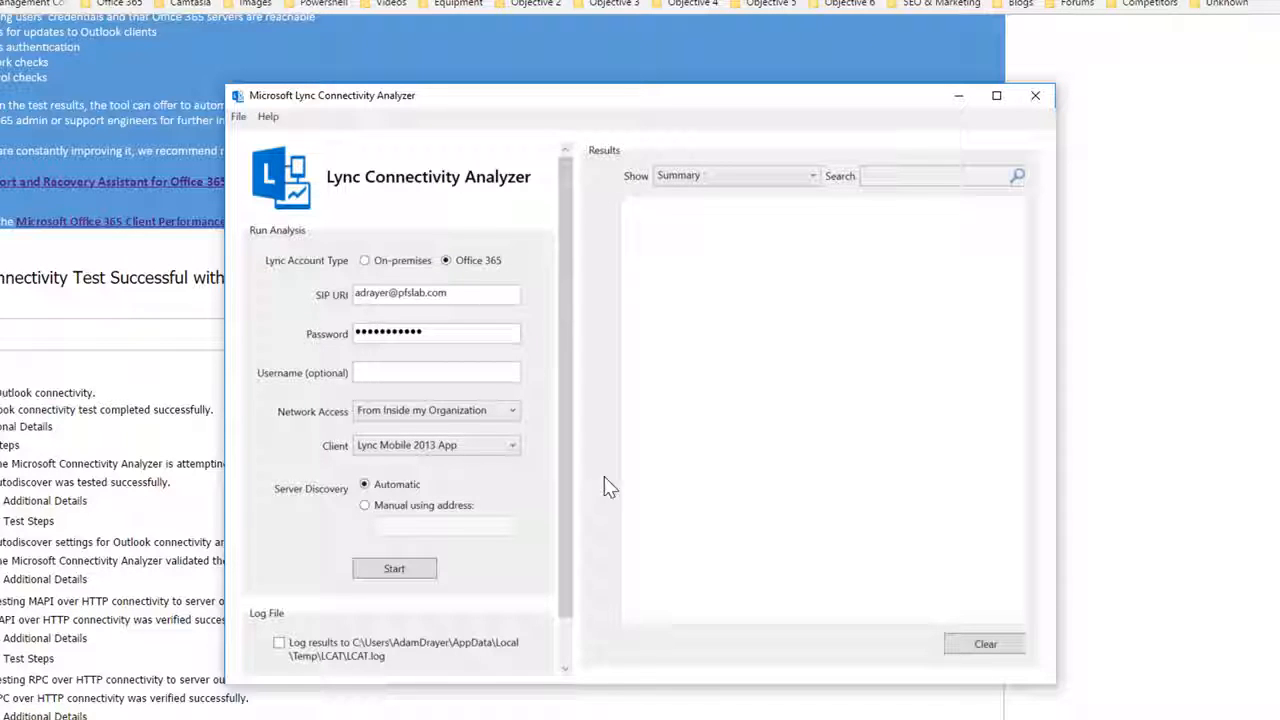
Step: Run the Lync Mobile 2013 App analysis and switch the results view to All Results
click(395, 568)
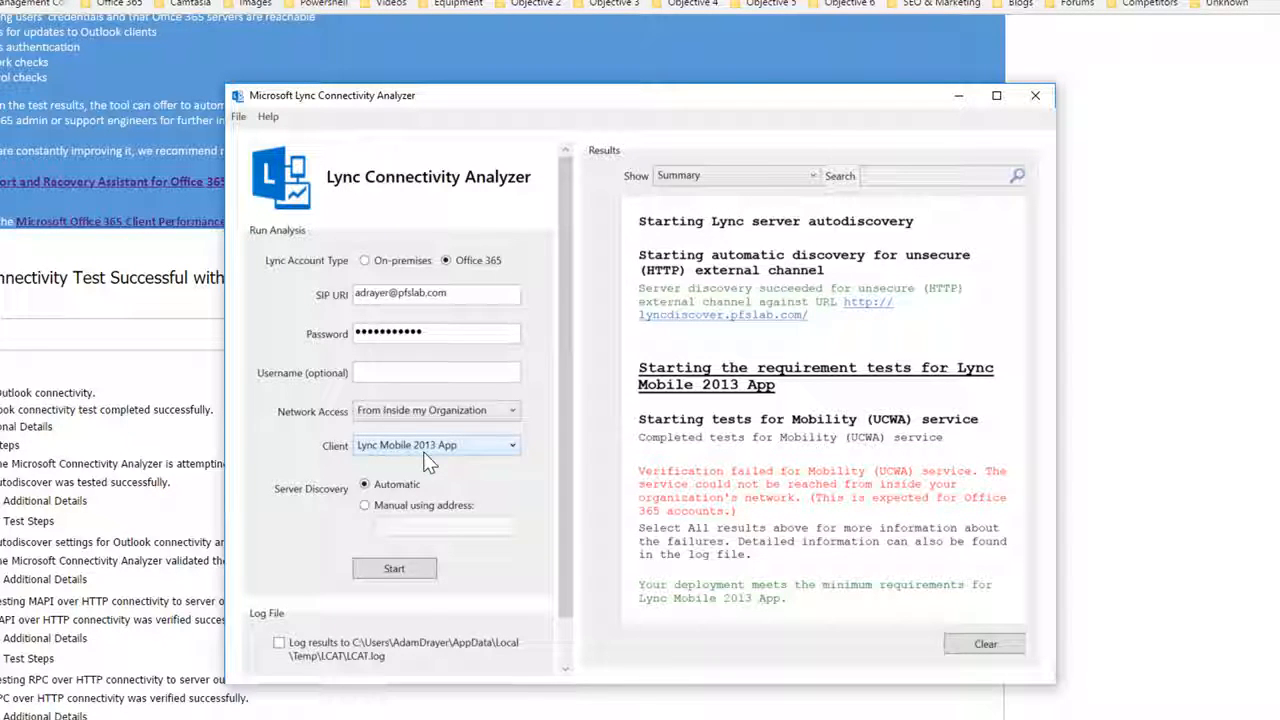
click(500, 460)
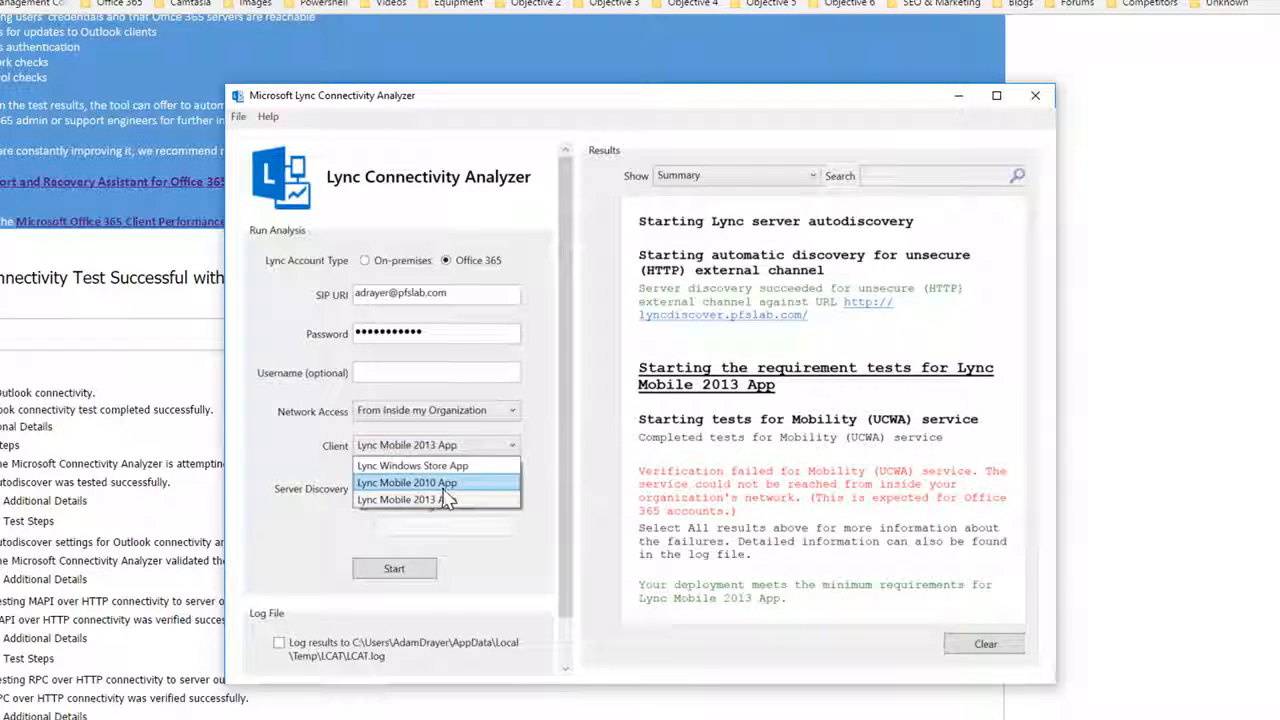
click(520, 442)
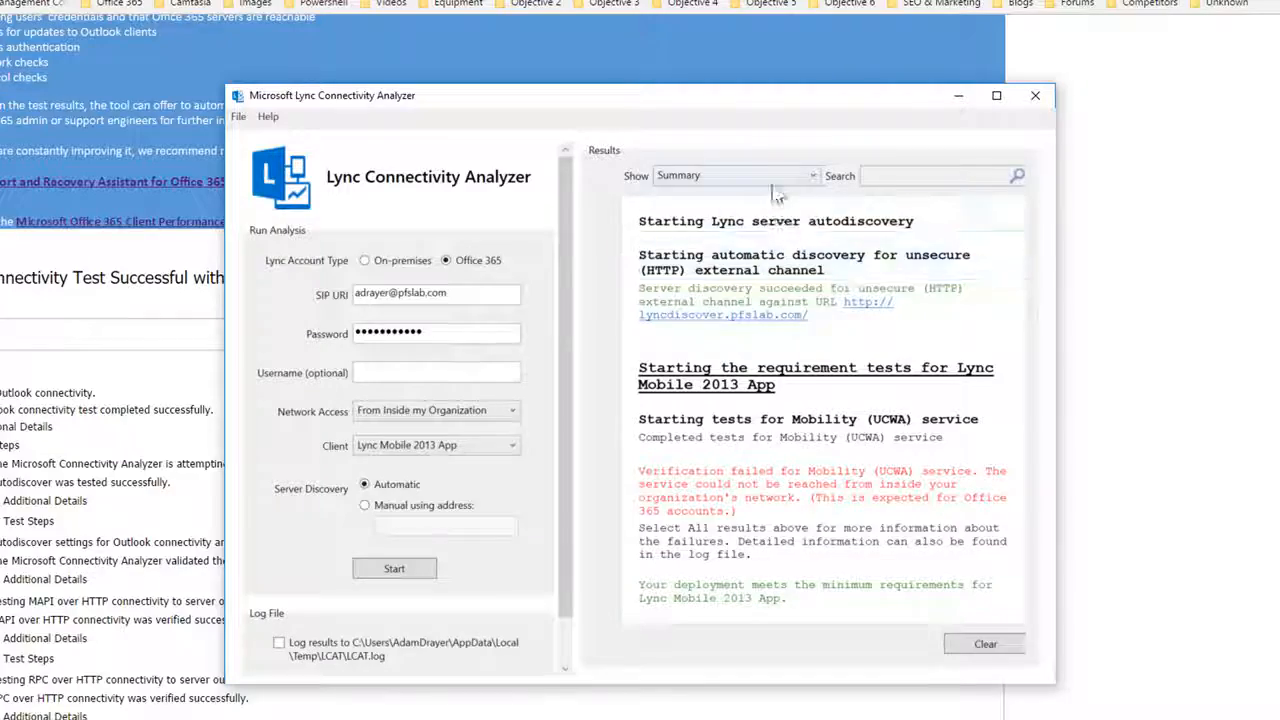
click(740, 175)
click(741, 215)
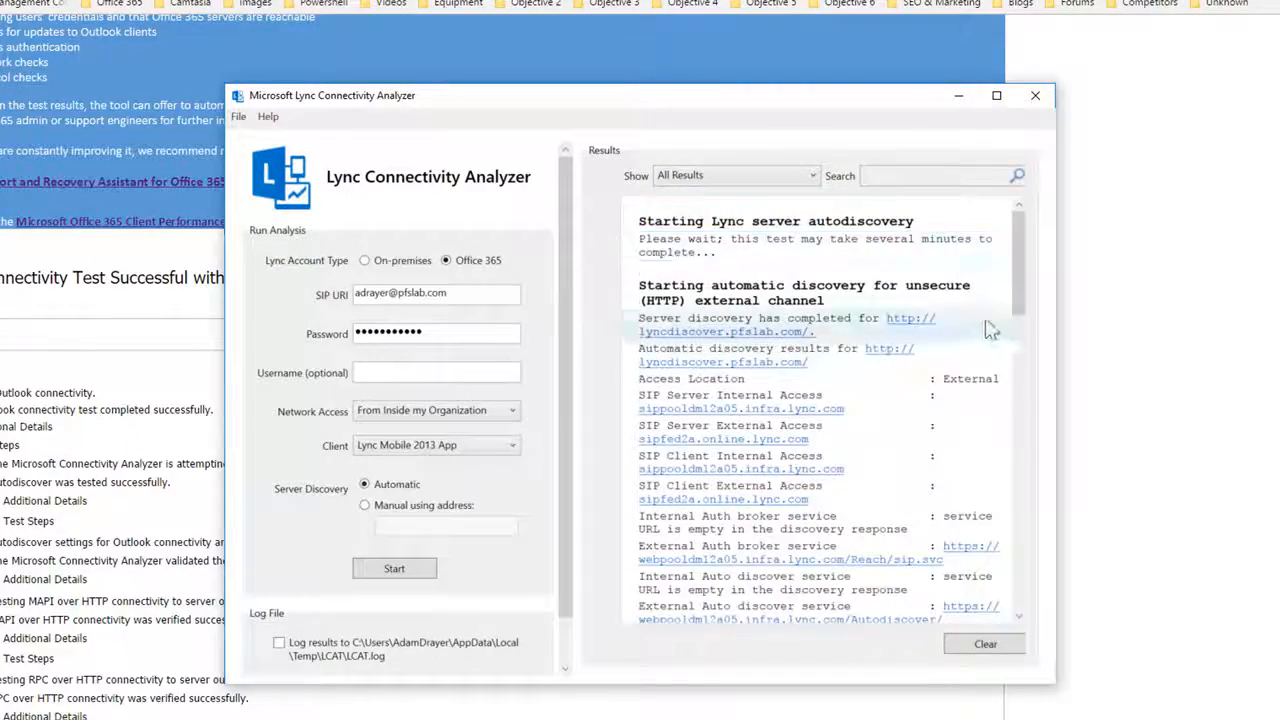
Step: Switch the results view to Detailed Information and scroll through the log
drag(1018, 300, 997, 648)
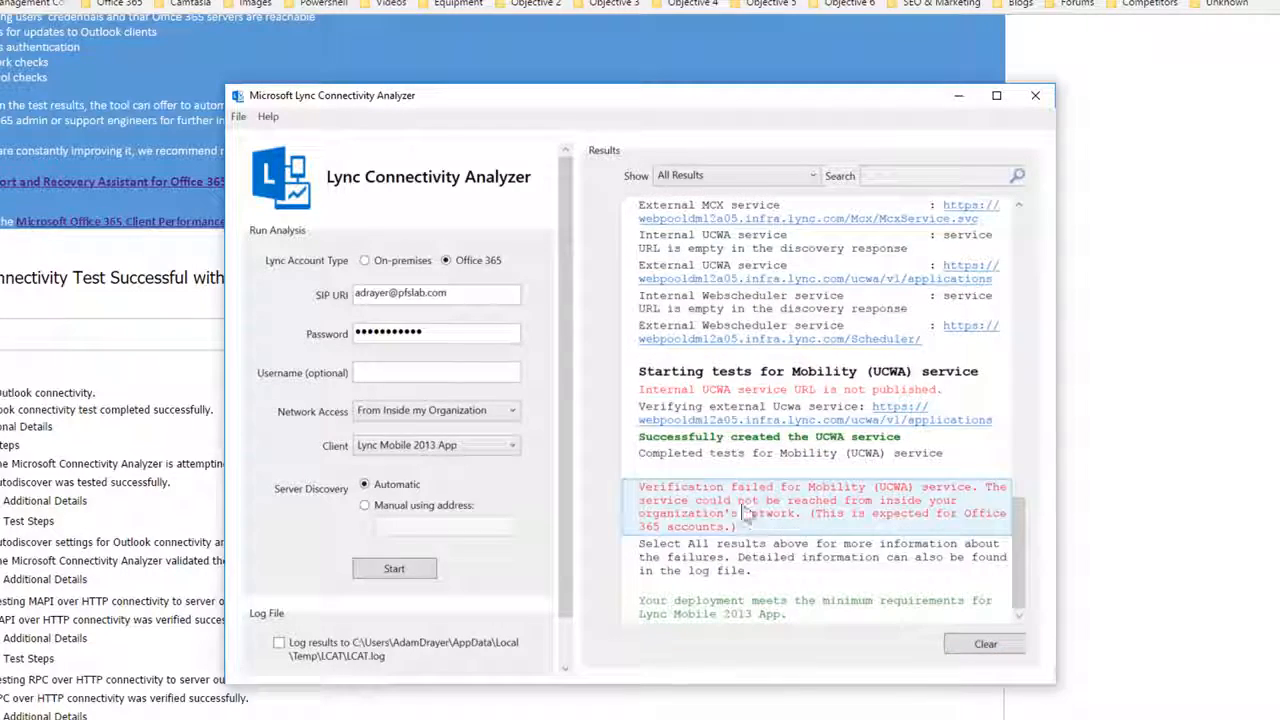
click(735, 175)
click(741, 229)
drag(1018, 412, 1008, 572)
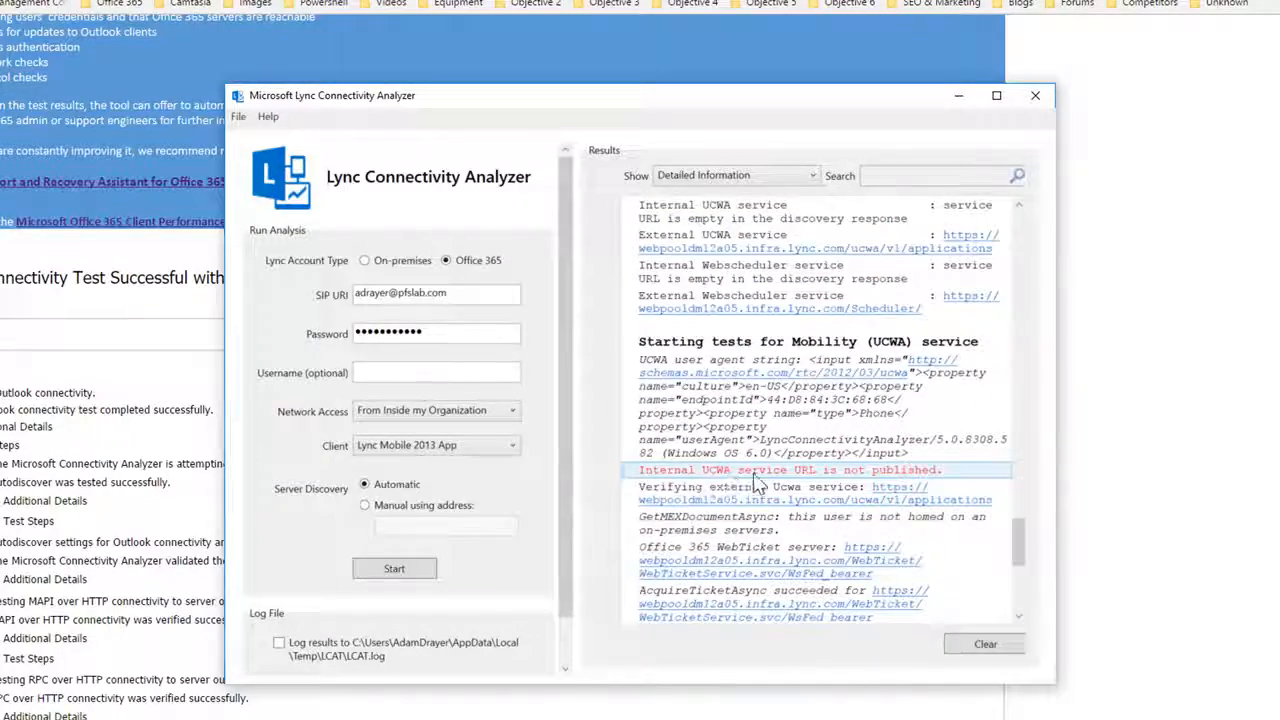
drag(1020, 555, 1011, 598)
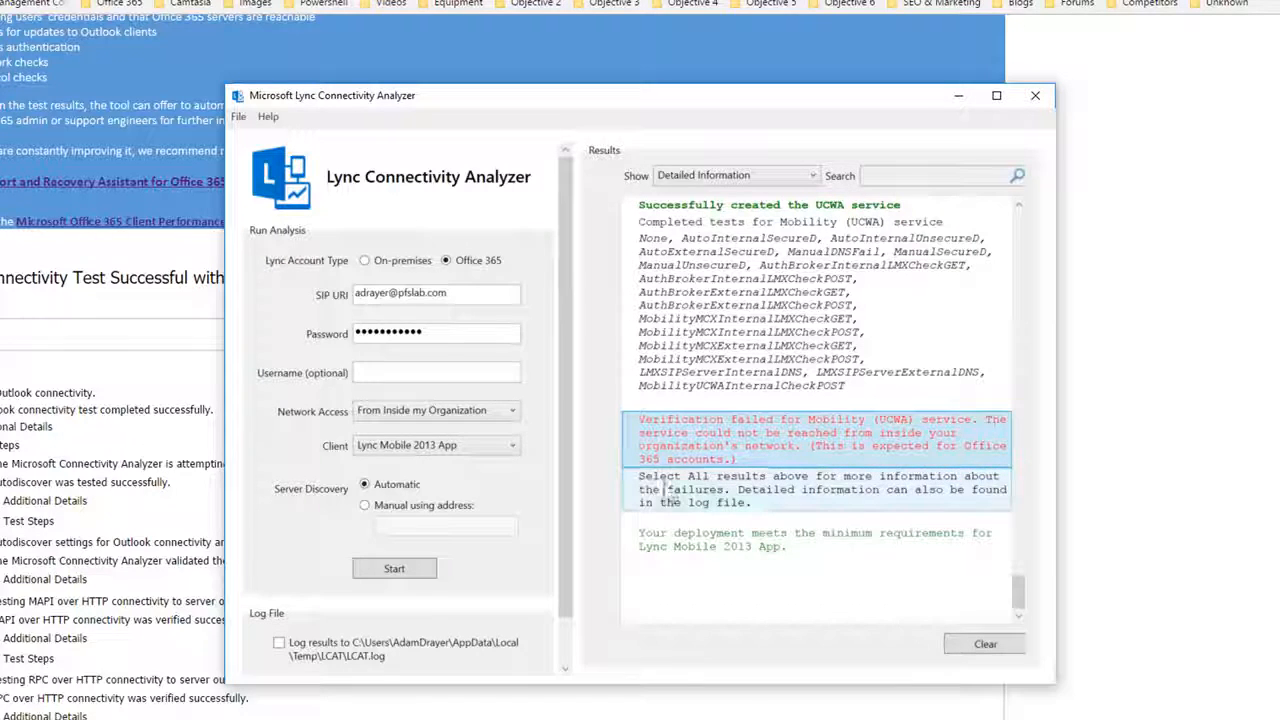
scroll(735, 483, up, 5)
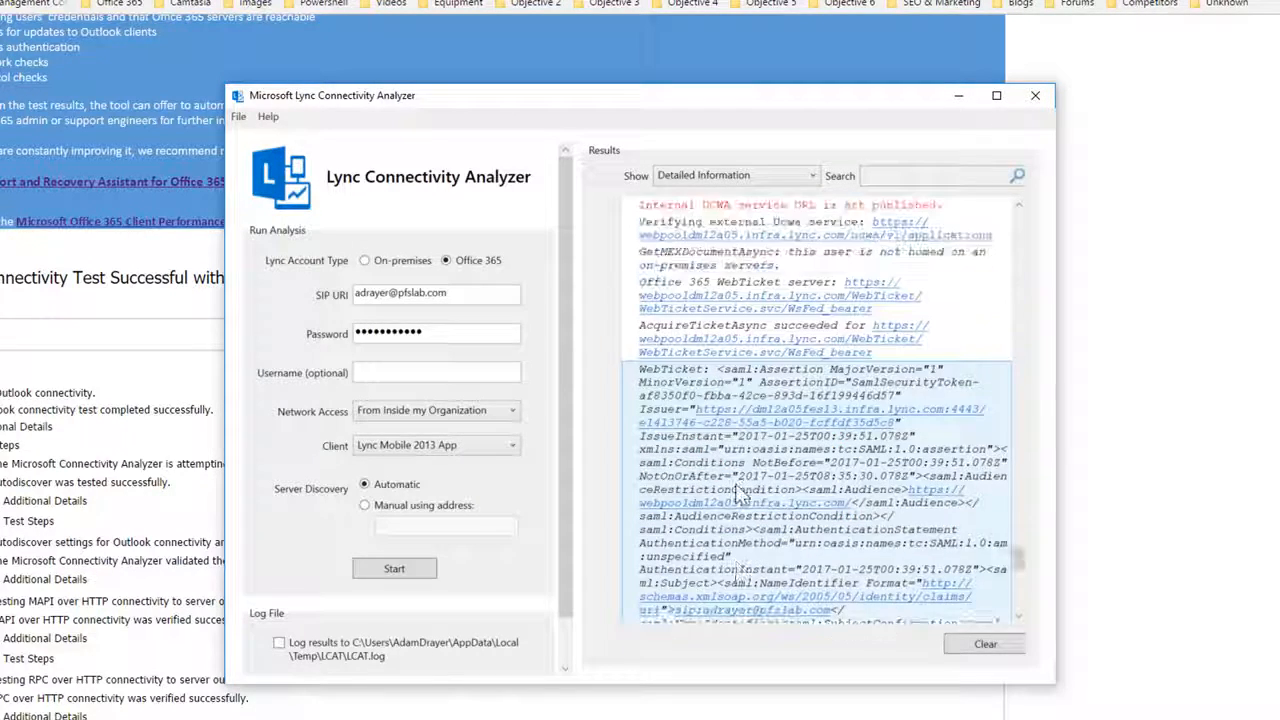
scroll(735, 483, down, 5)
drag(1016, 592, 1021, 563)
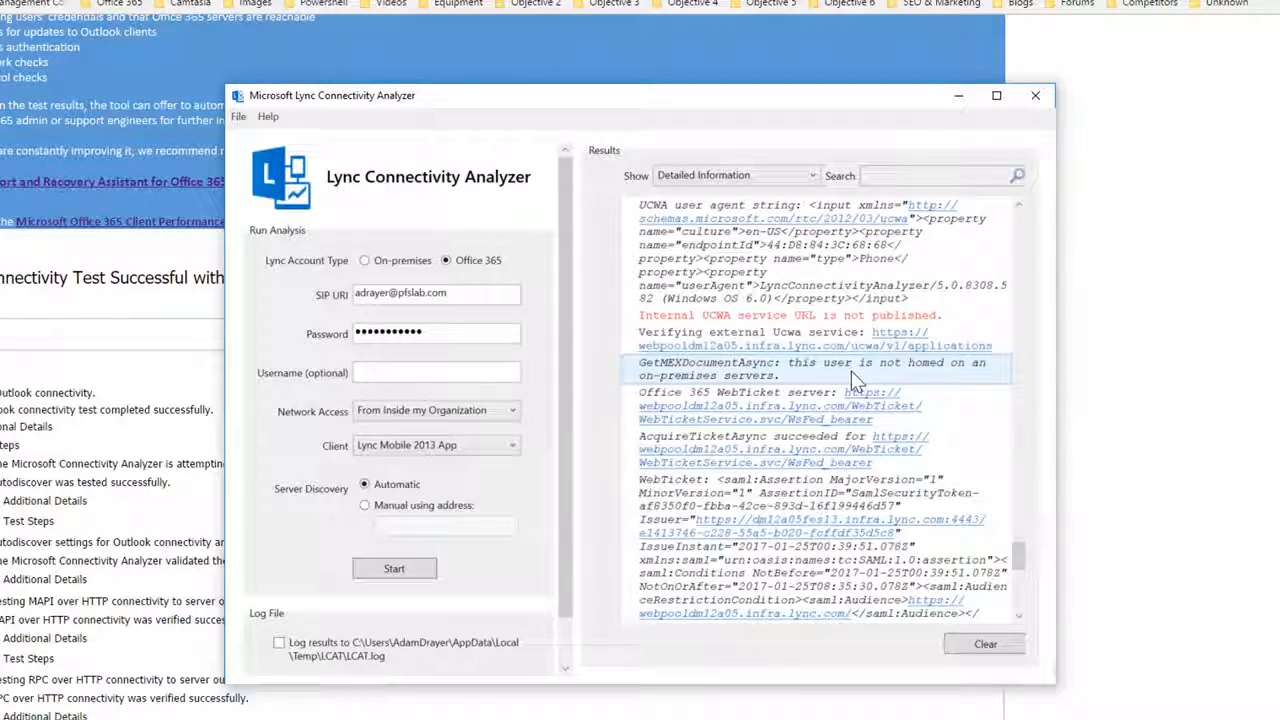
drag(1020, 567, 1020, 594)
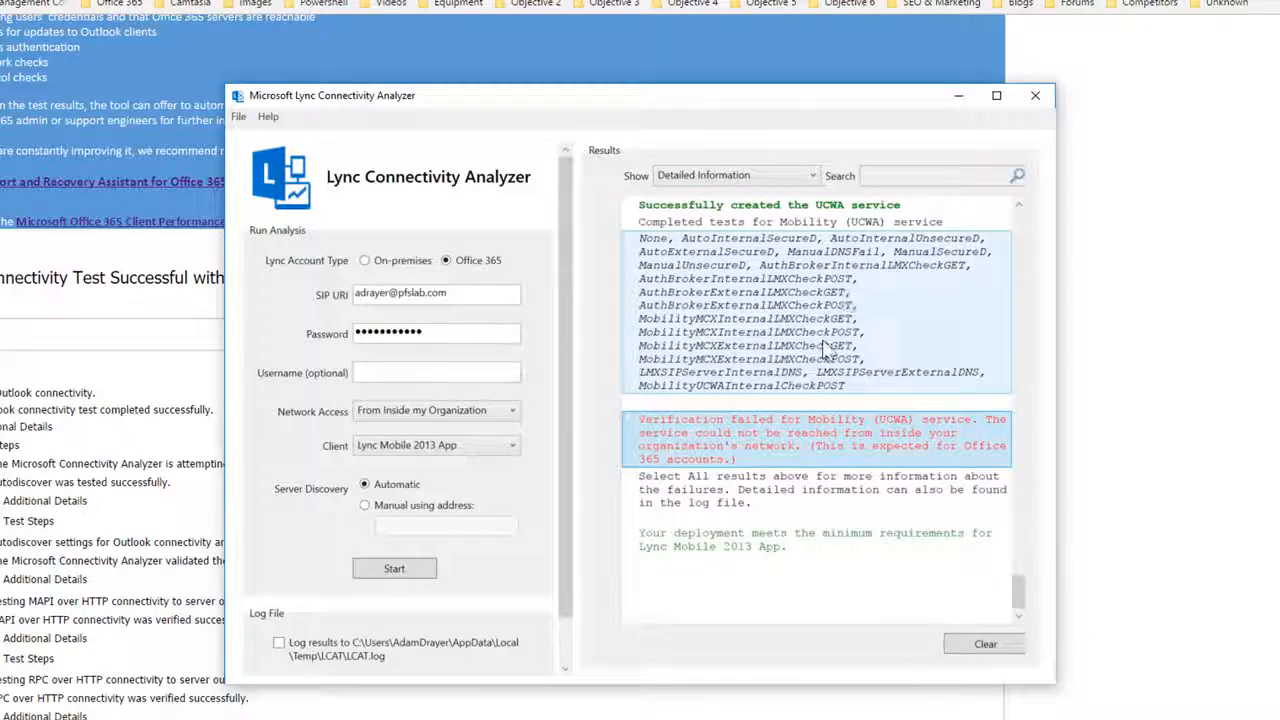
Step: Set Network Access to External (Internet) and rerun the mobility test
click(480, 411)
click(392, 449)
click(396, 570)
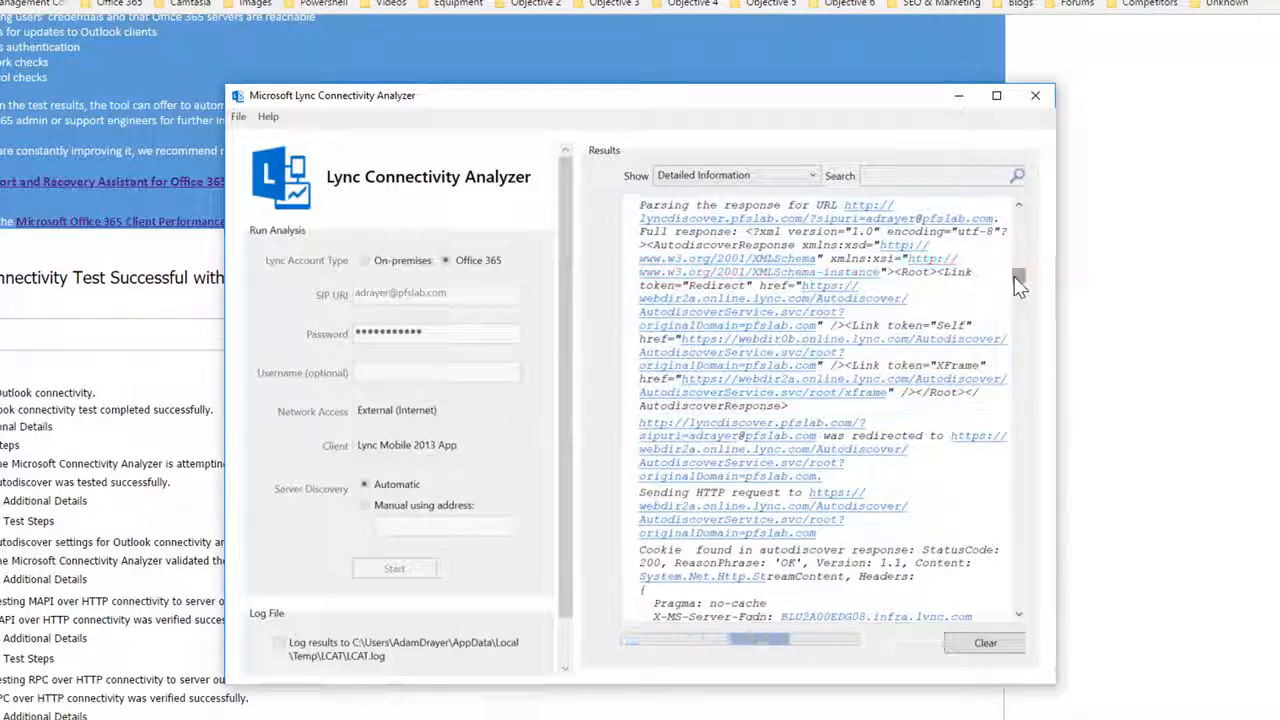
Step: Review the external mobility test results and inspect the Network Access choices, leaving them unchanged
drag(1018, 285, 1014, 594)
scroll(857, 443, up, 5)
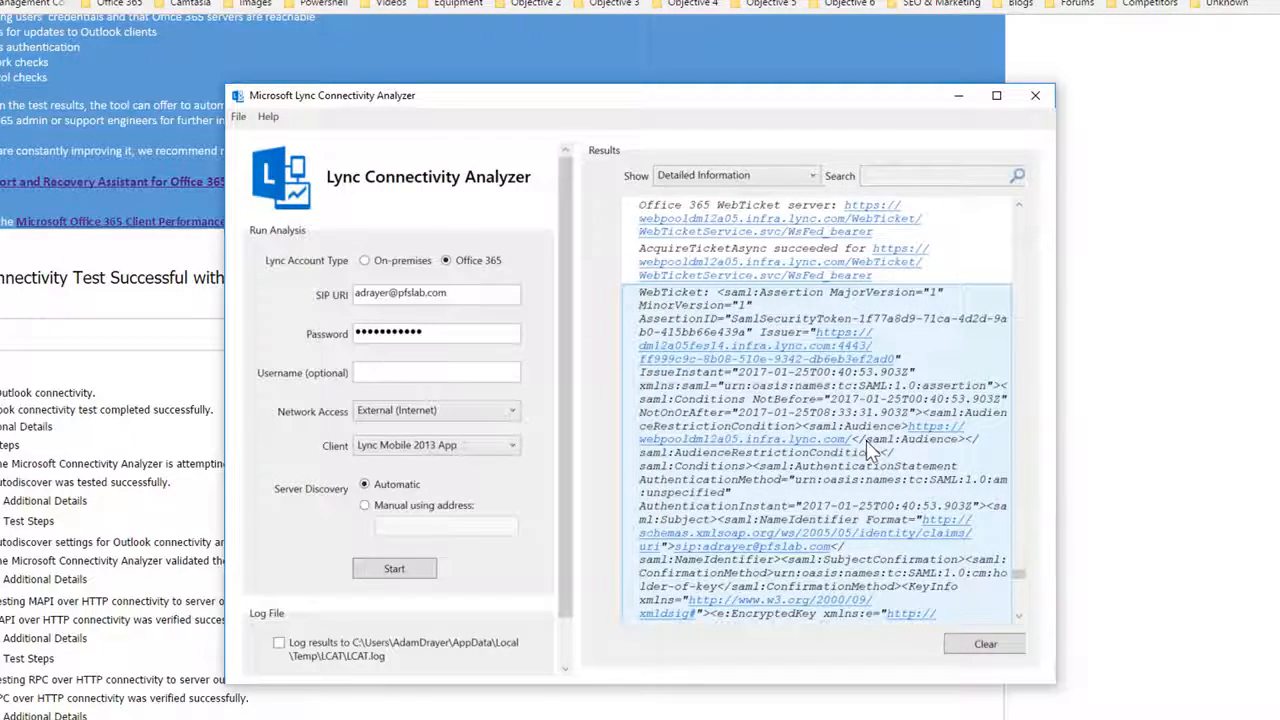
scroll(866, 440, up, 5)
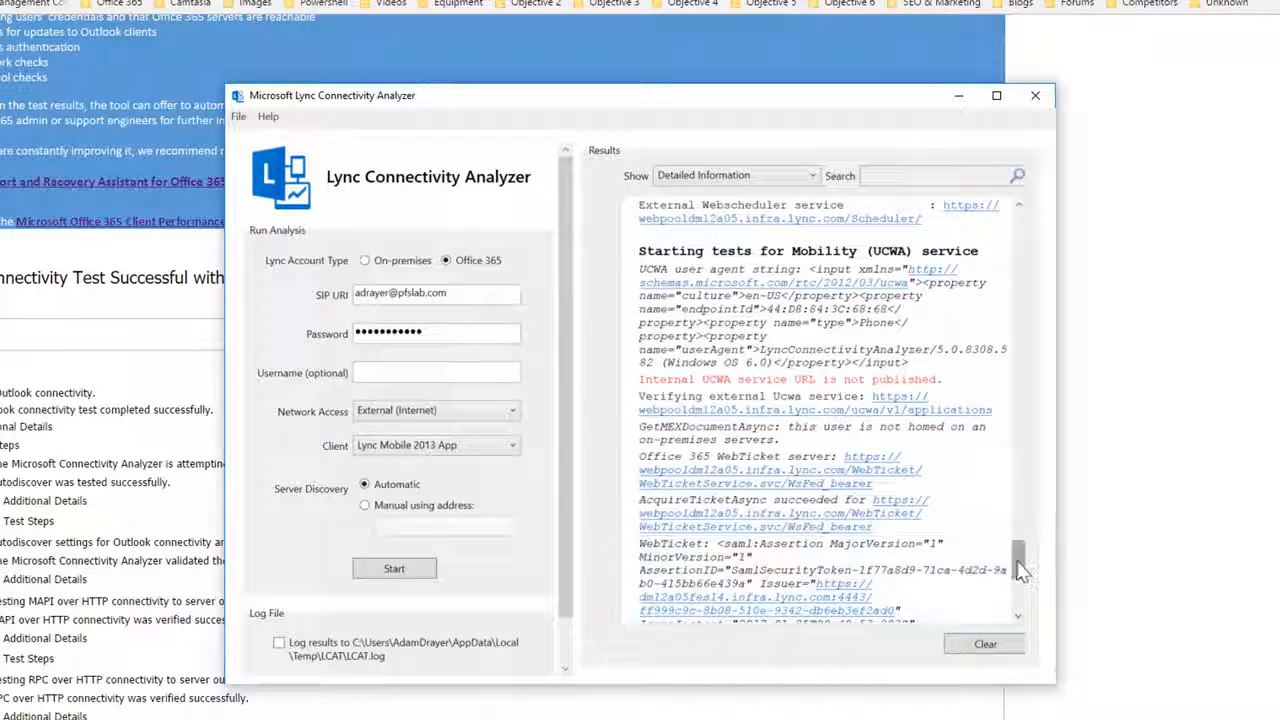
drag(1015, 563, 1020, 615)
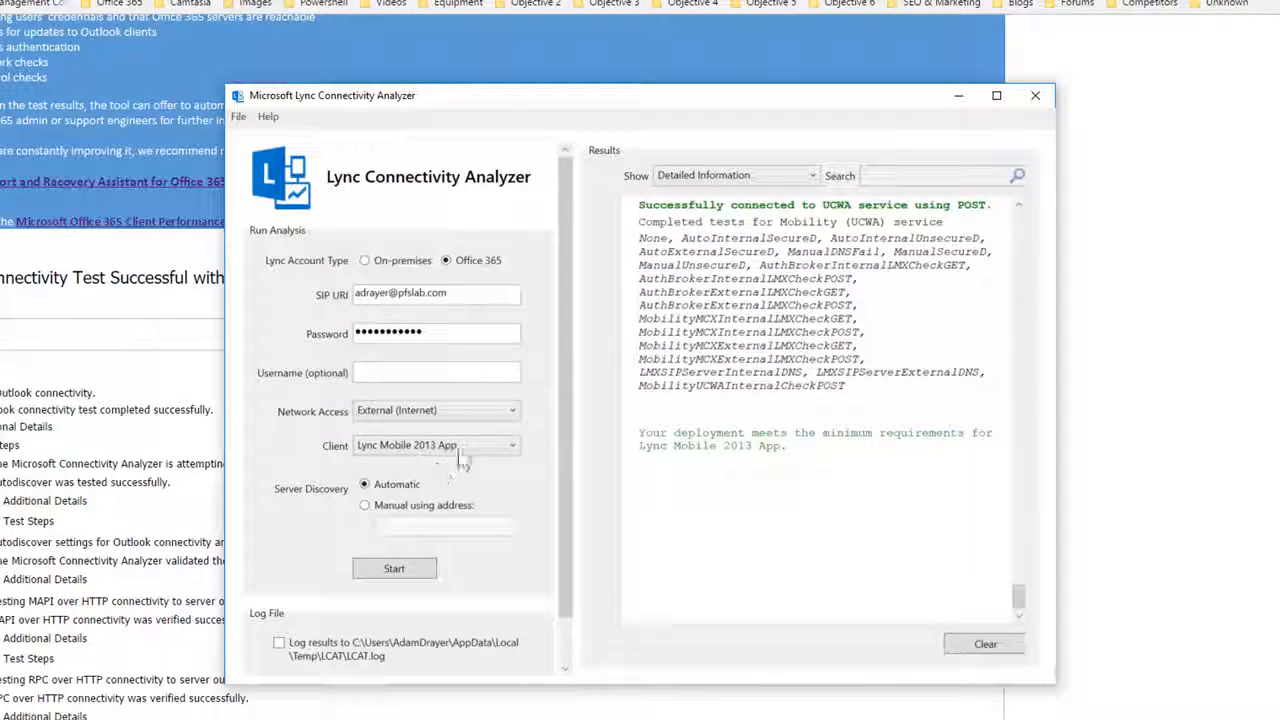
click(512, 414)
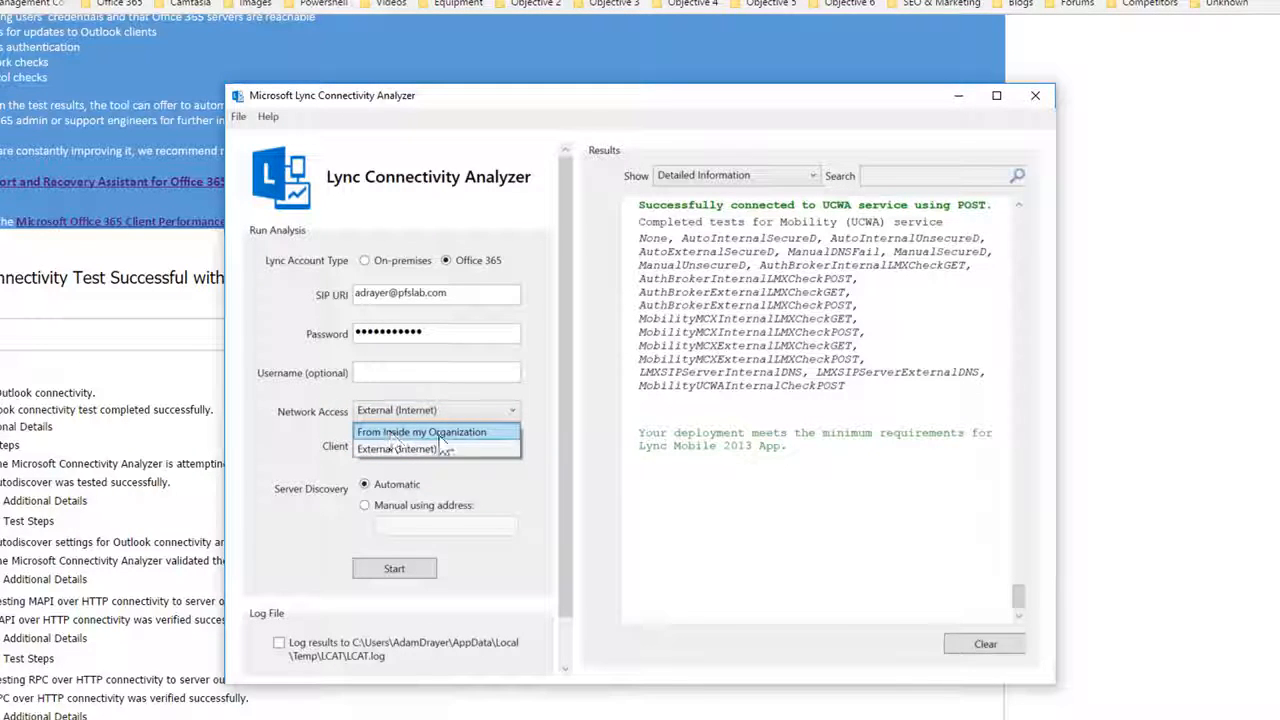
click(512, 411)
Step: Check the completed test names in the results log, then minimize the Lync Connectivity Analyzer
triple_click(745, 388)
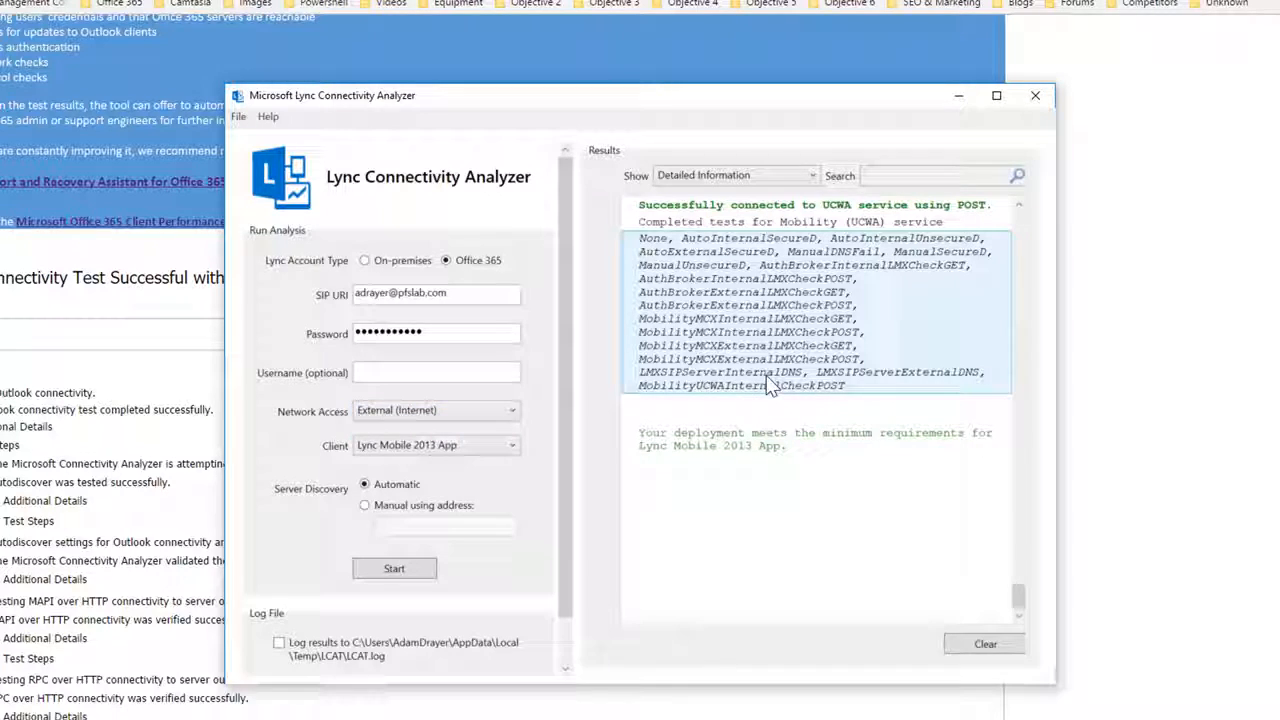
click(757, 403)
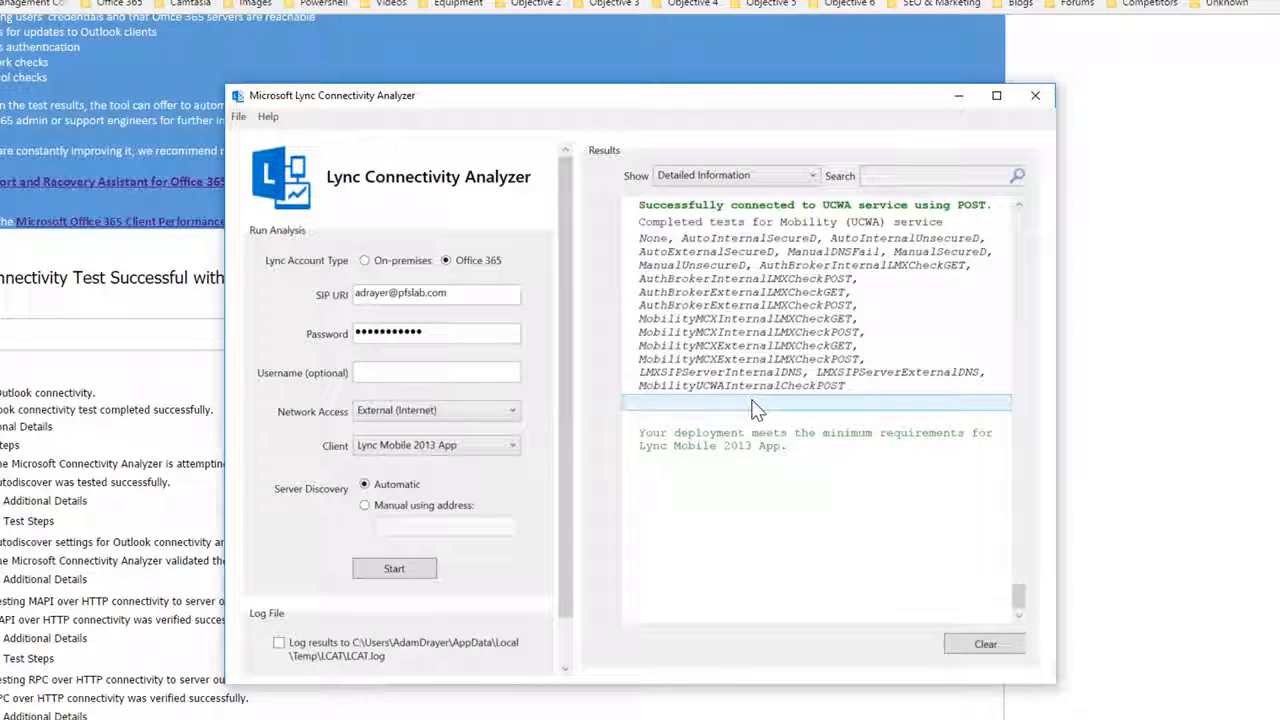
click(641, 432)
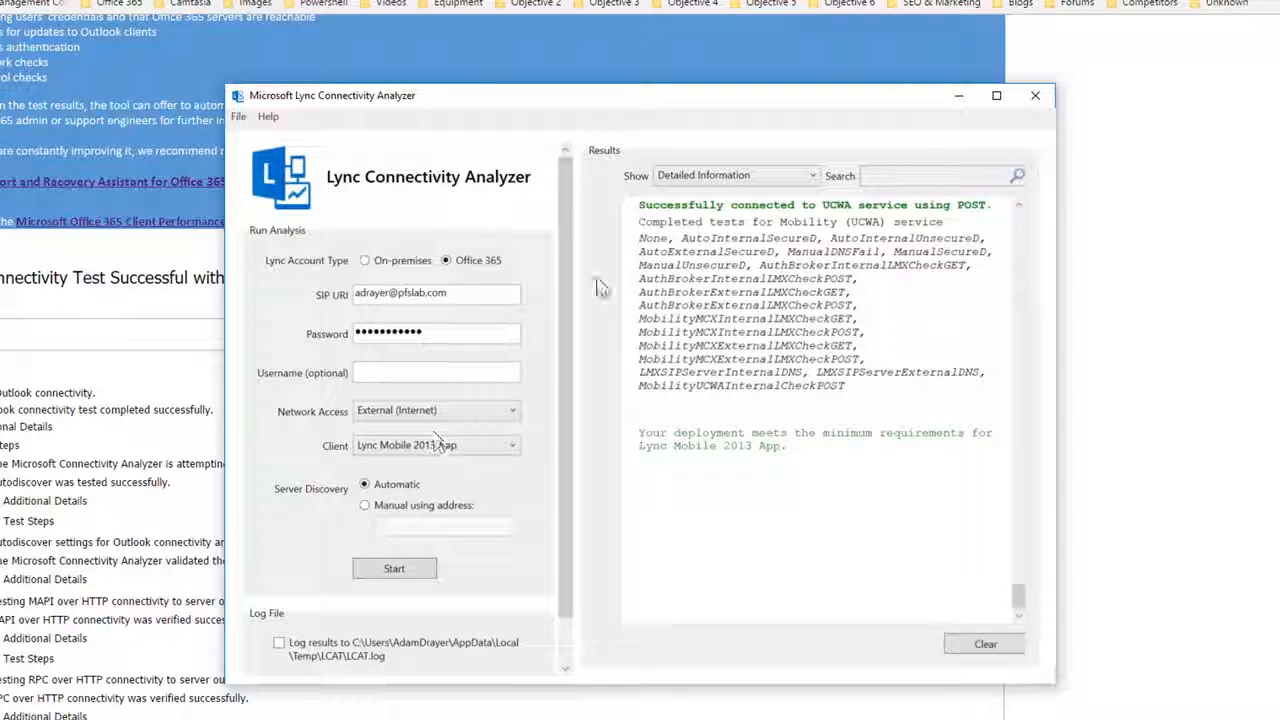
scroll(872, 348, up, 4)
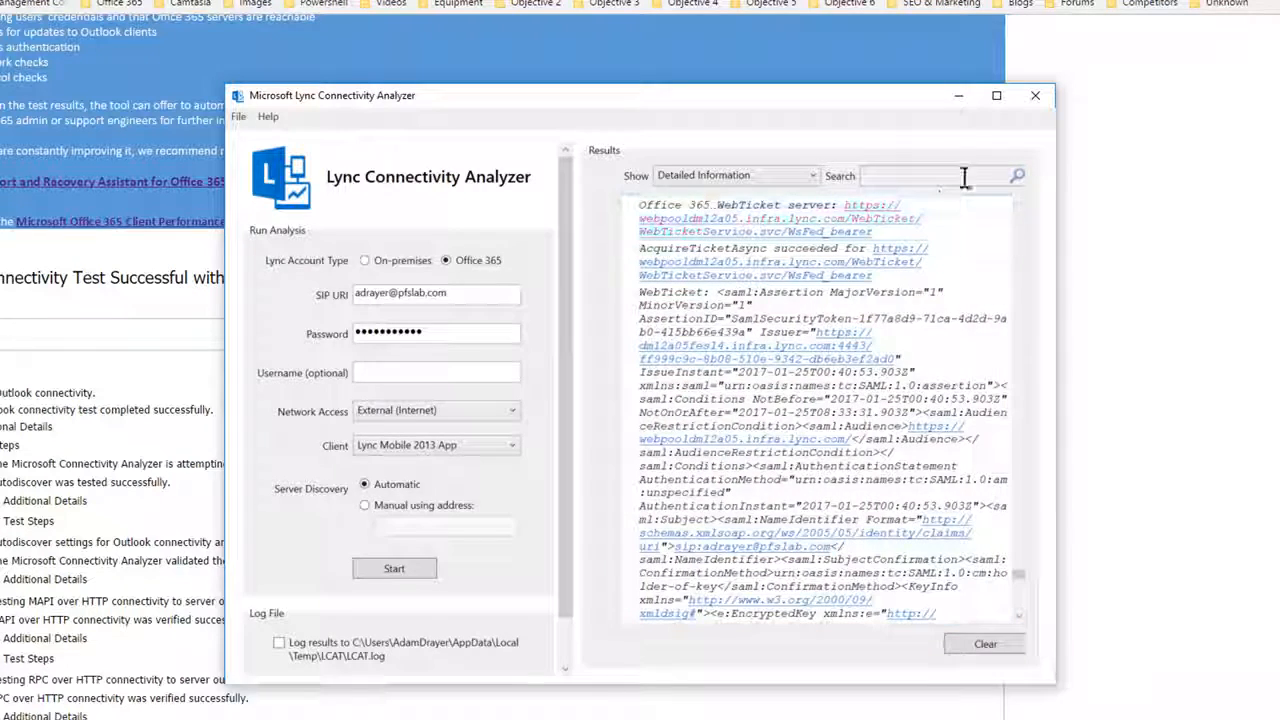
click(958, 95)
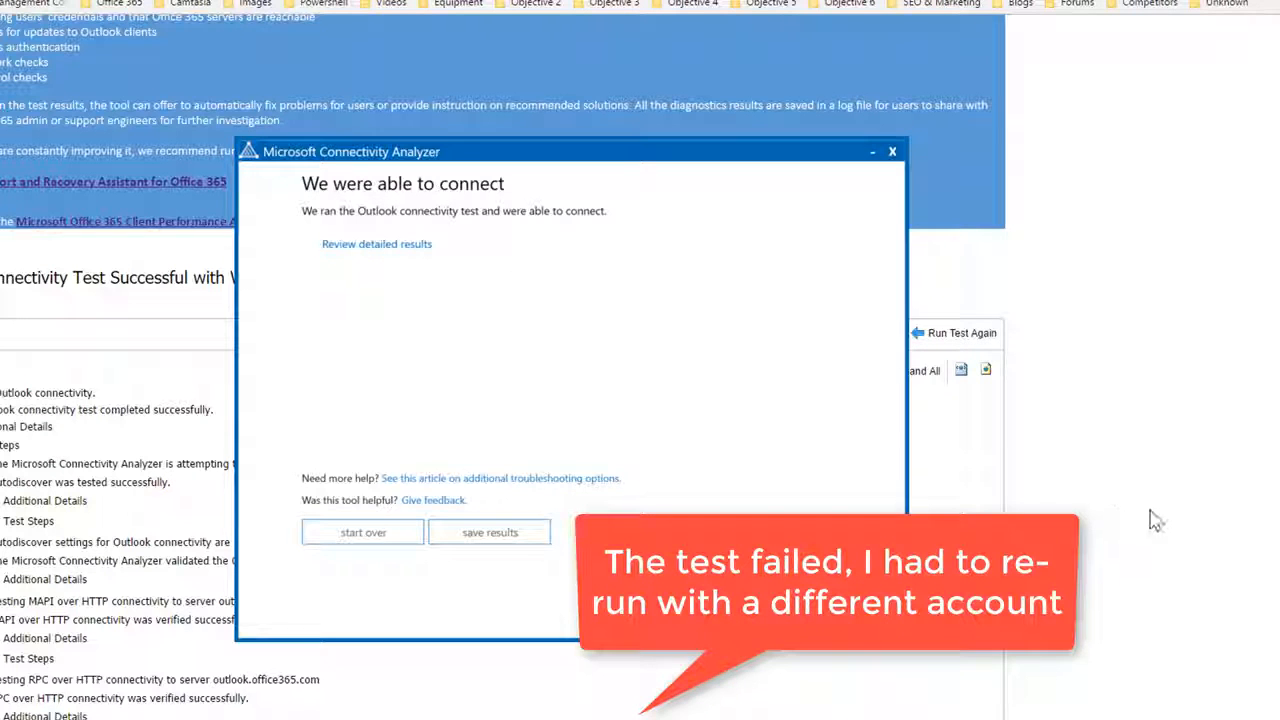
Step: Expand the Autodiscover test and its contact methods to show the URL tests
drag(700, 719, 860, 2)
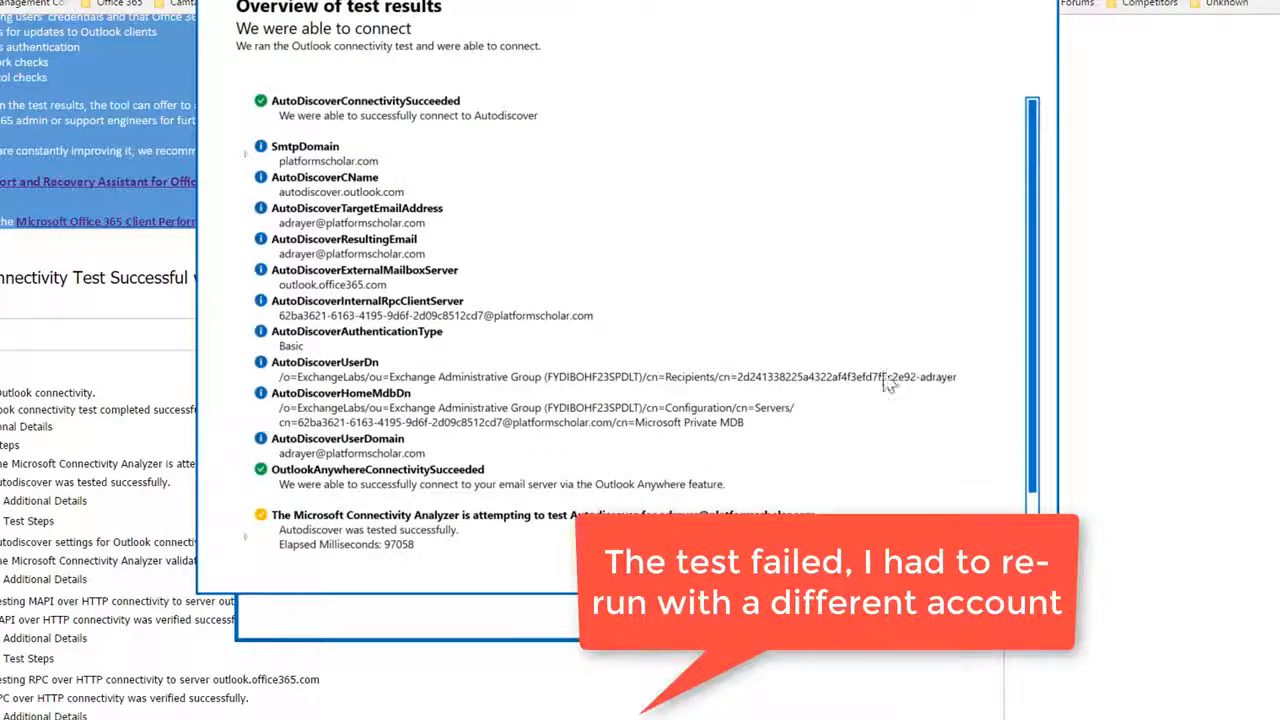
scroll(792, 394, down, 3)
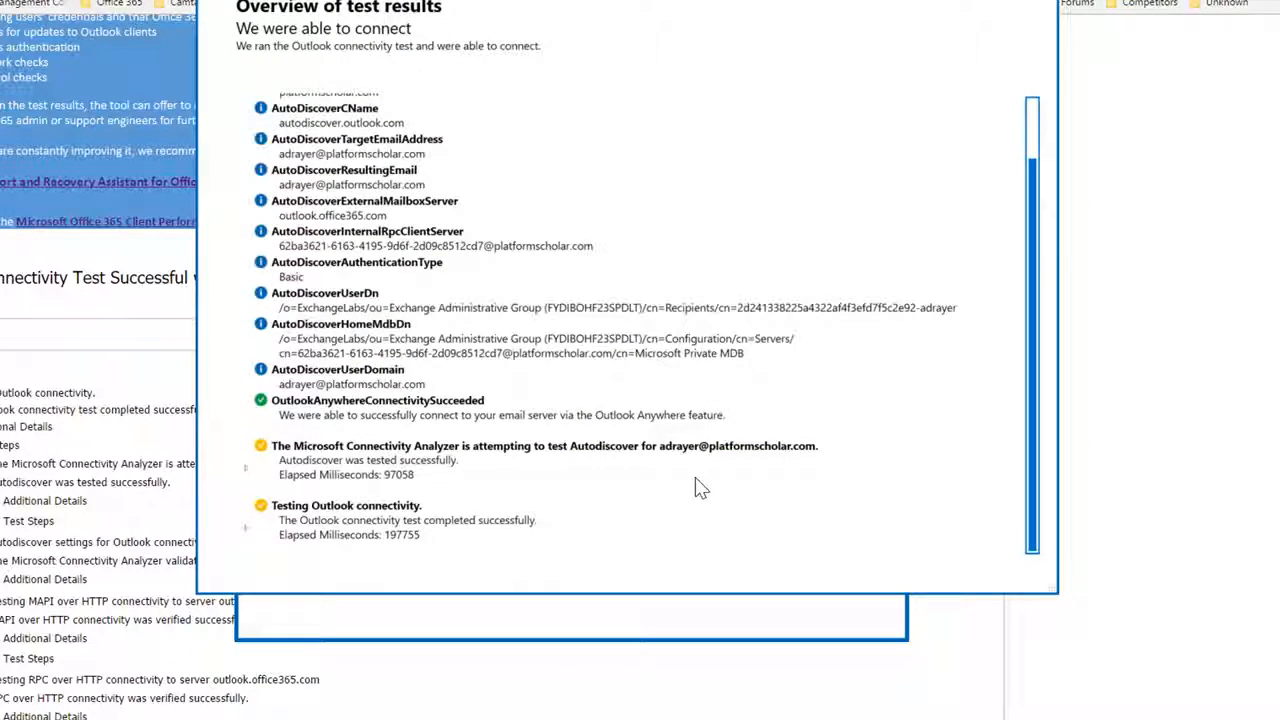
click(244, 467)
scroll(262, 474, down, 1)
click(261, 469)
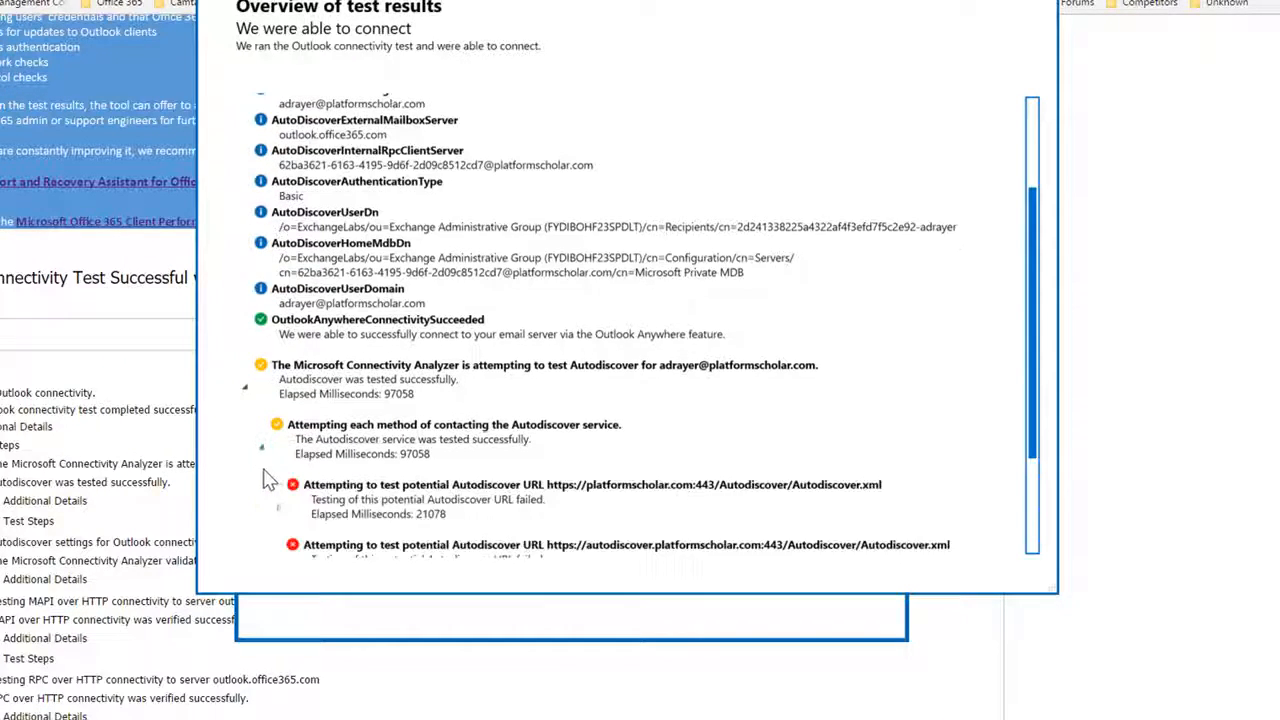
scroll(272, 475, down, 3)
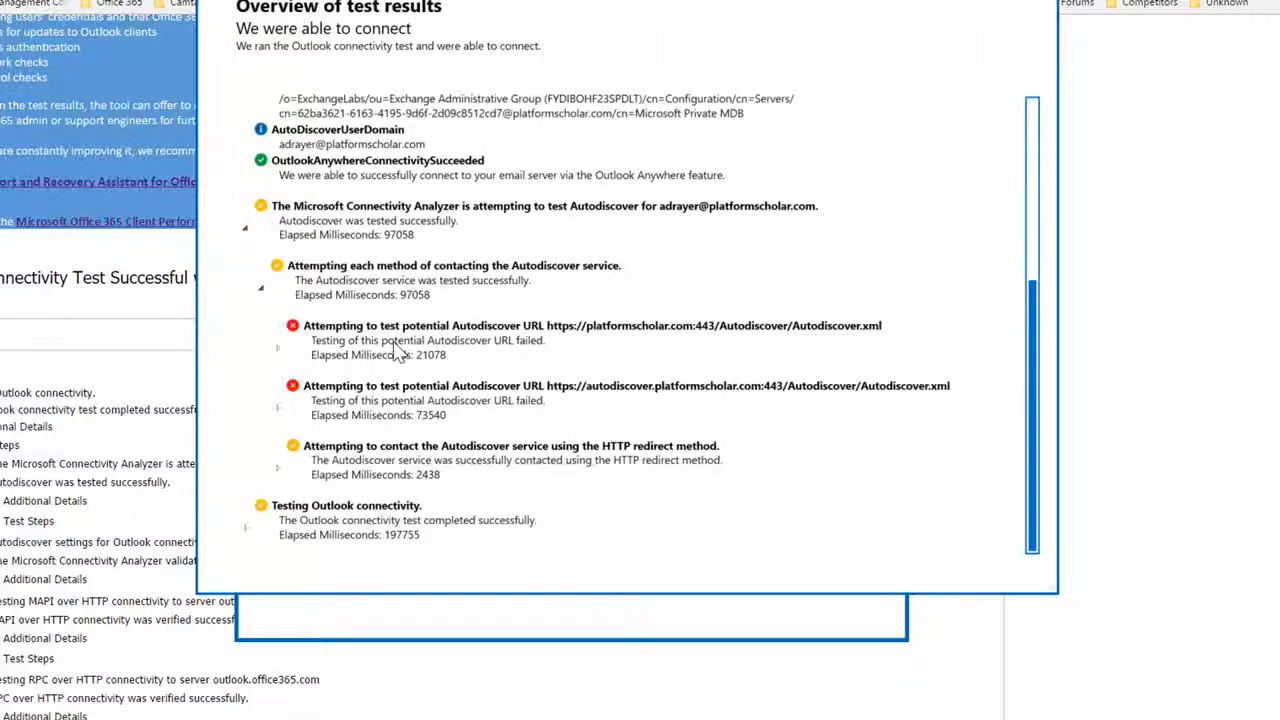
Step: Expand the HTTP redirect sub-steps and the Testing Outlook connectivity sub-tests
click(278, 467)
scroll(297, 485, down, 5)
click(247, 530)
scroll(280, 524, down, 8)
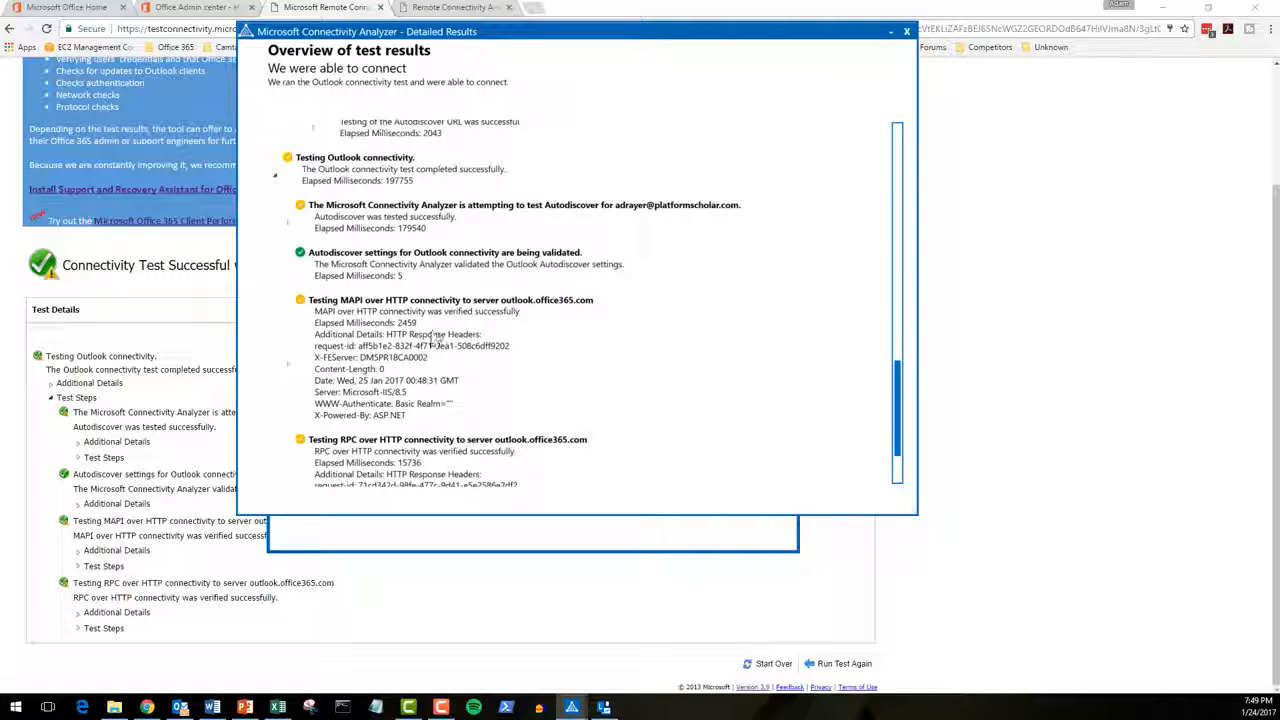
scroll(508, 366, down, 3)
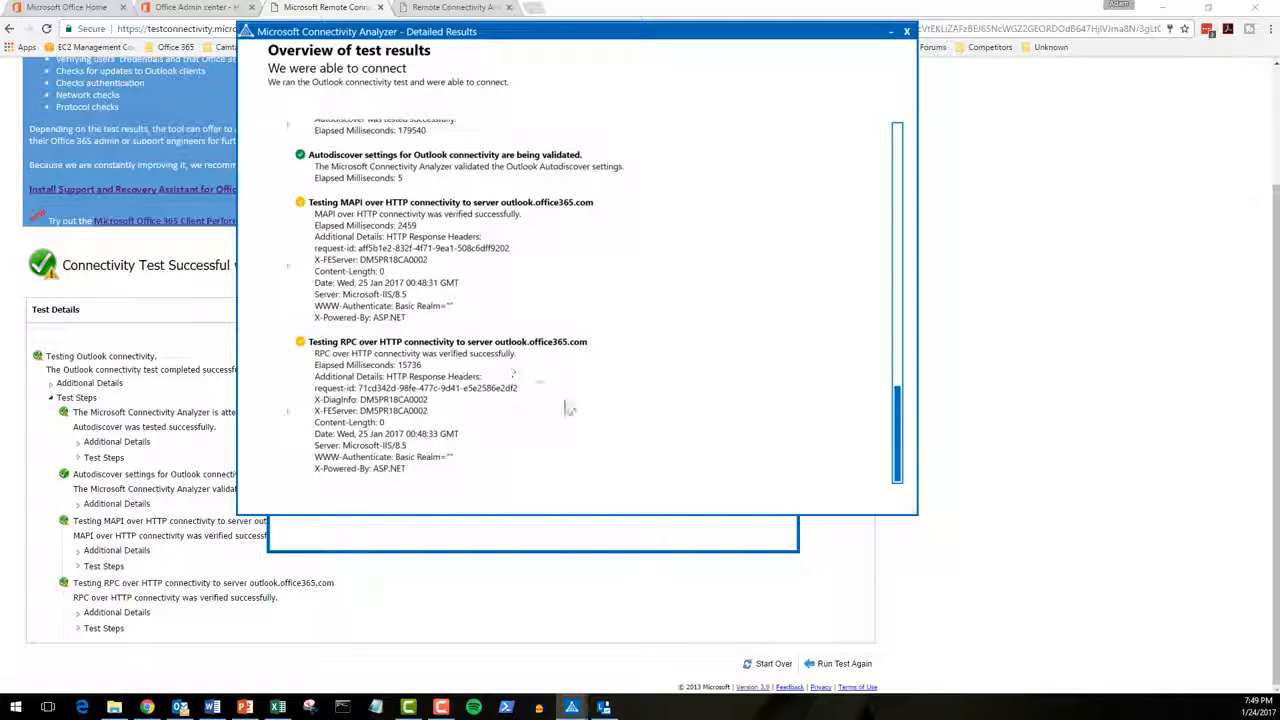
scroll(576, 403, up, 2)
scroll(576, 403, down, 2)
Step: Expand MAPI over HTTP to list its passed DNS, port 443 and authentication checks
click(288, 267)
scroll(338, 335, down, 5)
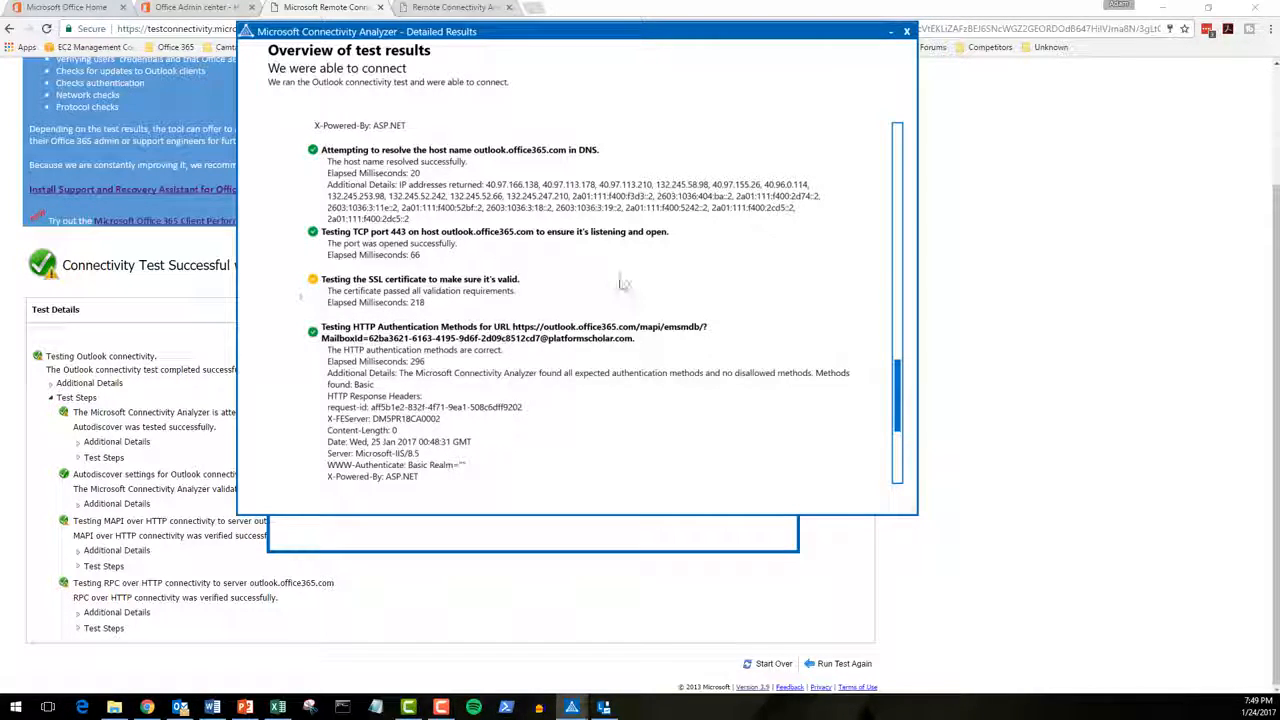
scroll(628, 280, up, 1)
scroll(632, 281, up, 3)
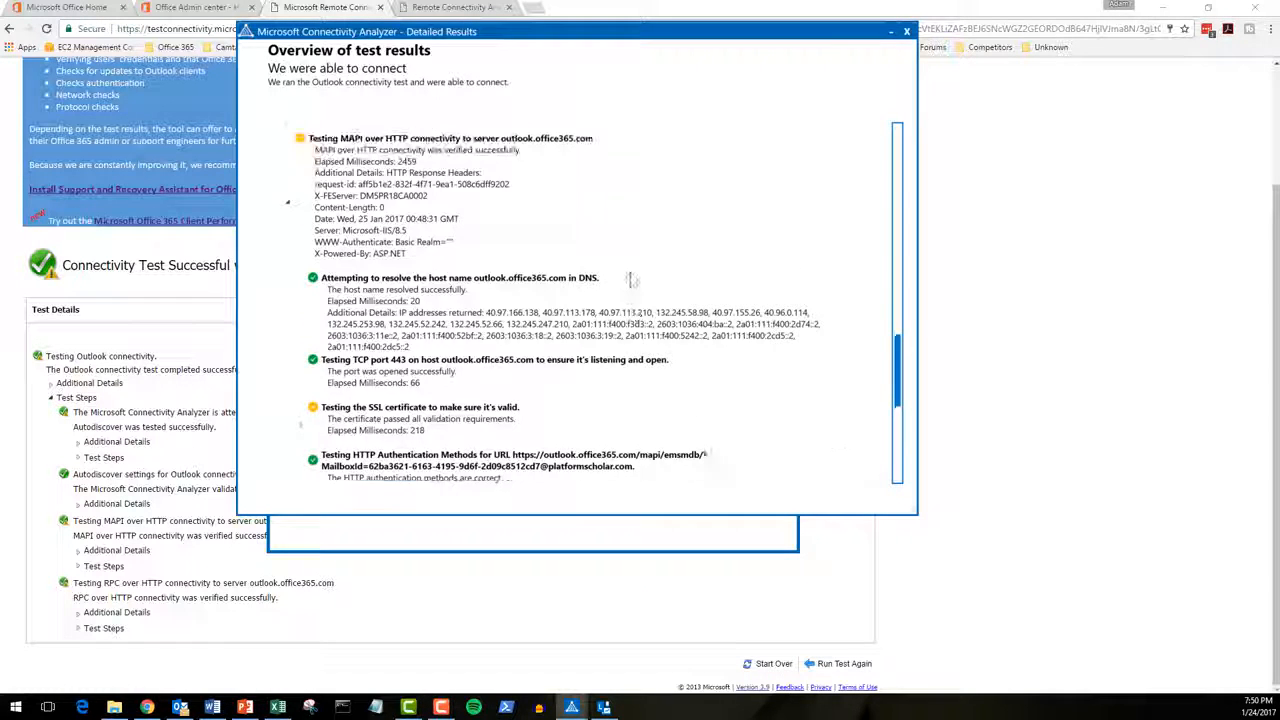